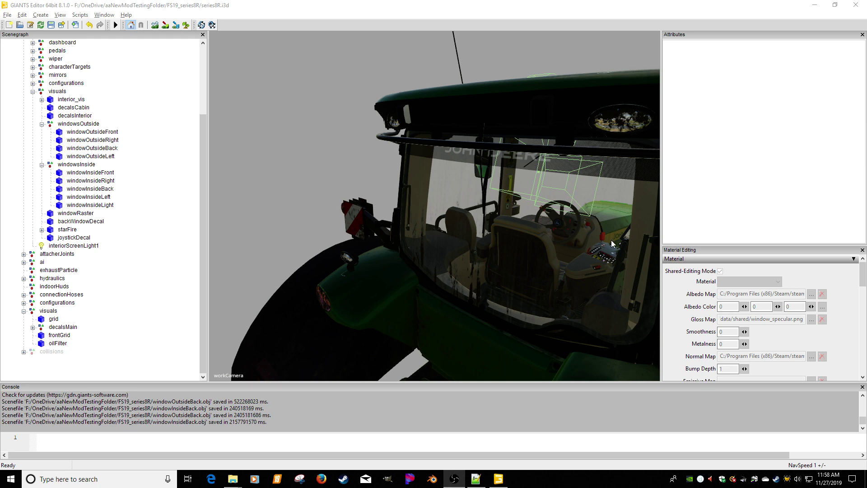
Examine the windowOutsideBack and windowInsideBack meshes on the tractor cab from outside and inside
{"action": "right_click_drag", "start_coordinate": [643, 262], "coordinate": [484, 260]}
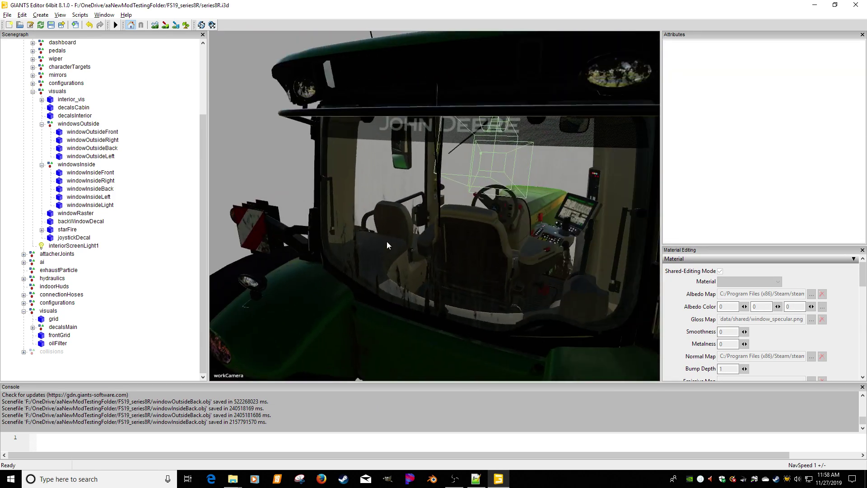
{"action": "left_click", "coordinate": [103, 148]}
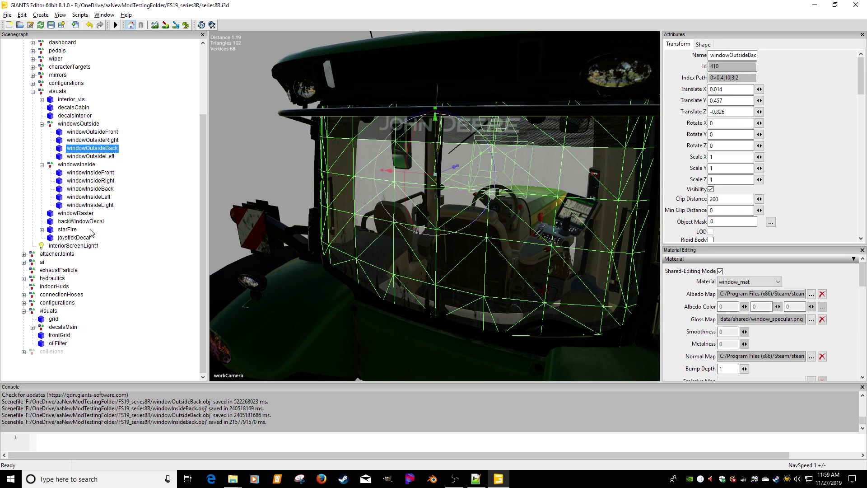
{"action": "left_click", "coordinate": [98, 189]}
{"action": "scroll", "coordinate": [522, 217], "scroll_direction": "up", "scroll_amount": 4}
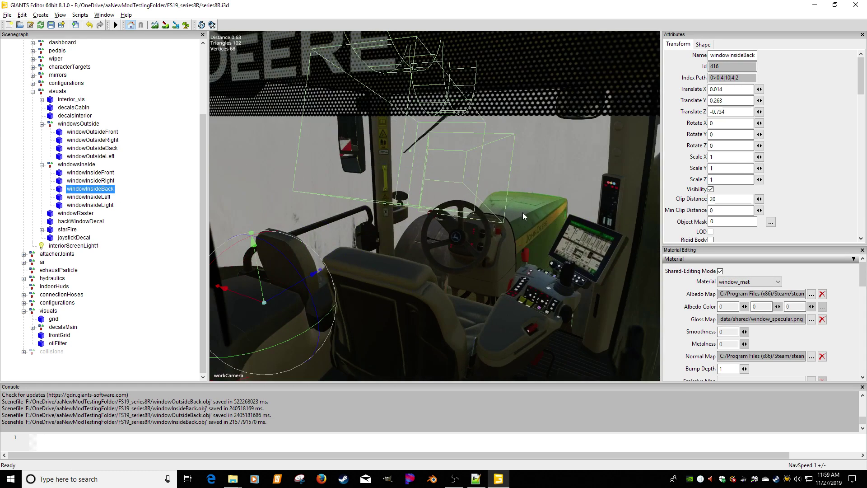
{"action": "left_click_drag", "start_coordinate": [522, 217], "coordinate": [364, 210], "text": "alt"}
{"action": "scroll", "coordinate": [445, 217], "scroll_direction": "up", "scroll_amount": 4}
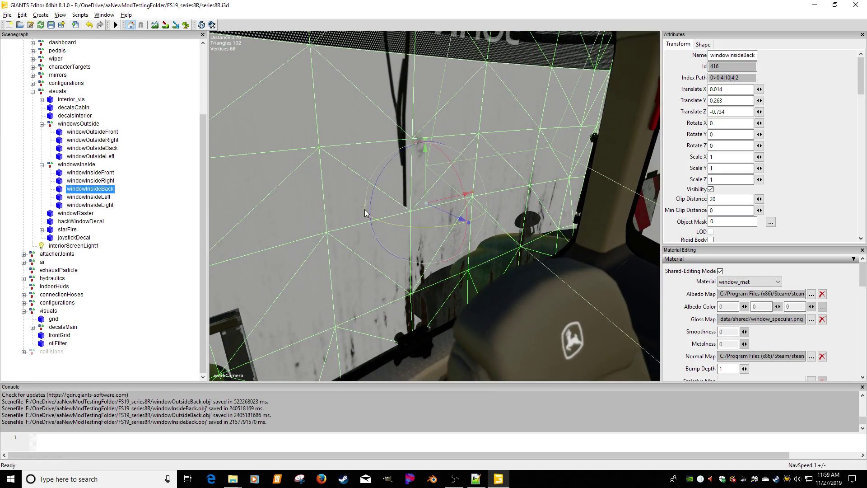
Toggle the visibility of windowInsideBack off and on to compare the rear glass from inside and outside the cab
{"action": "left_click", "coordinate": [96, 190]}
{"action": "left_click", "coordinate": [711, 189]}
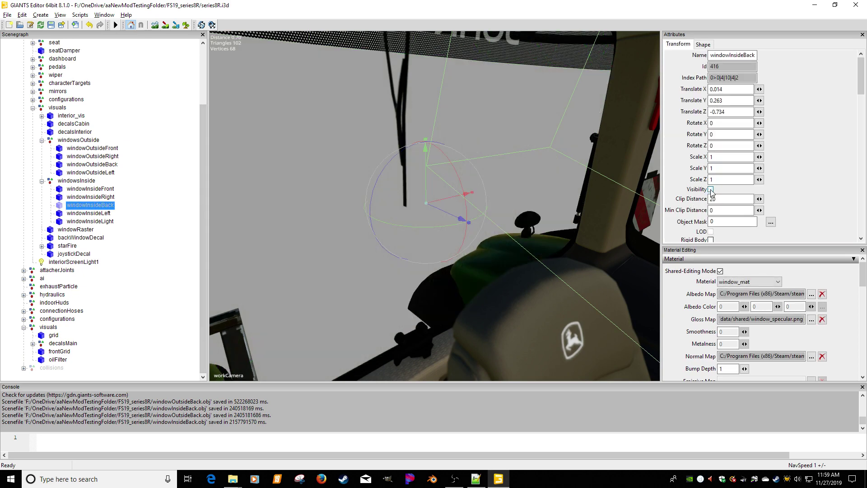
{"action": "left_click", "coordinate": [710, 189]}
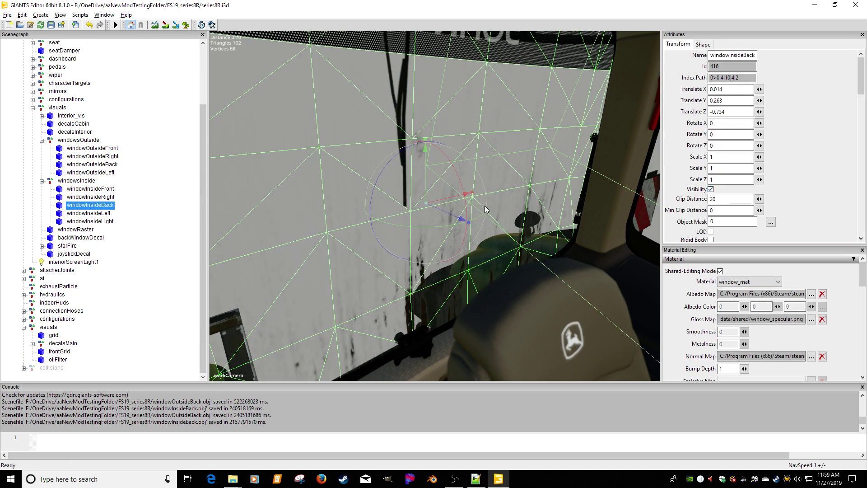
{"action": "left_click_drag", "start_coordinate": [407, 203], "coordinate": [580, 211], "text": "alt"}
{"action": "left_click", "coordinate": [711, 189]}
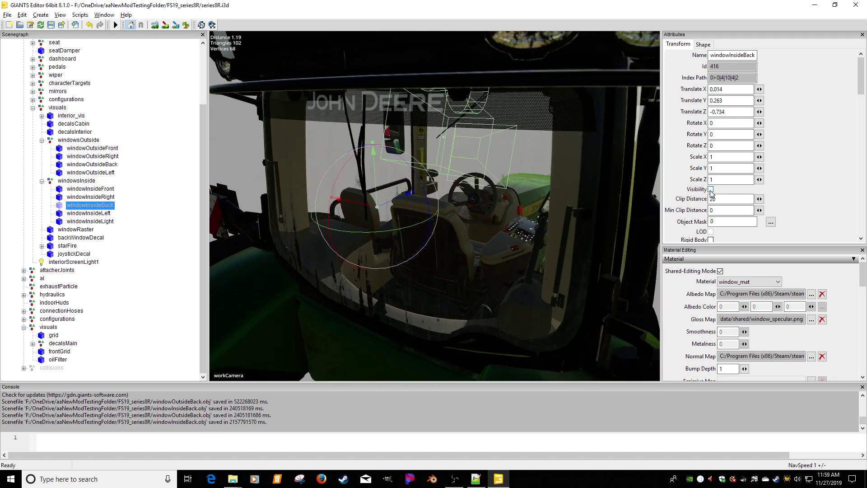
{"action": "left_click", "coordinate": [711, 190]}
{"action": "left_click", "coordinate": [711, 190]}
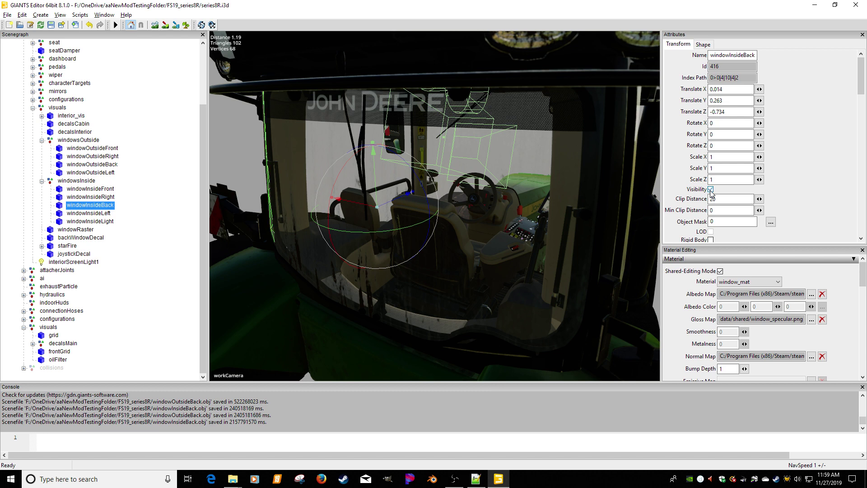
{"action": "left_click", "coordinate": [711, 190]}
{"action": "left_click_drag", "start_coordinate": [607, 183], "coordinate": [354, 189], "text": "alt"}
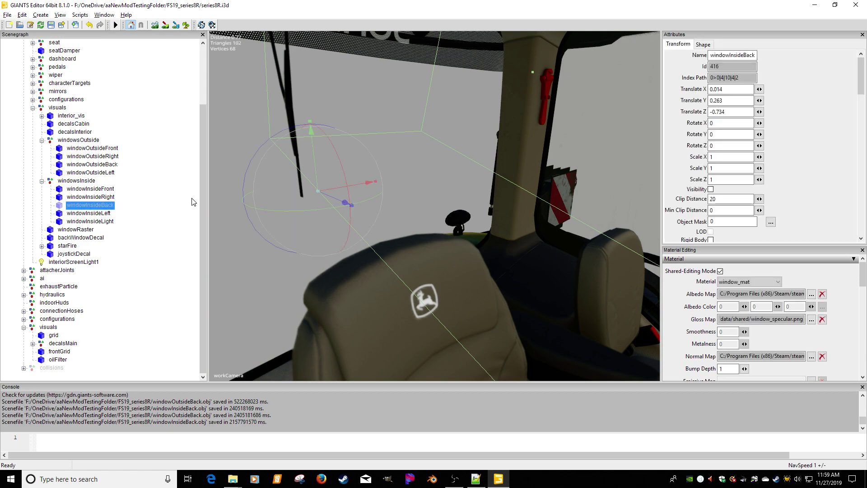
{"action": "left_click", "coordinate": [710, 189]}
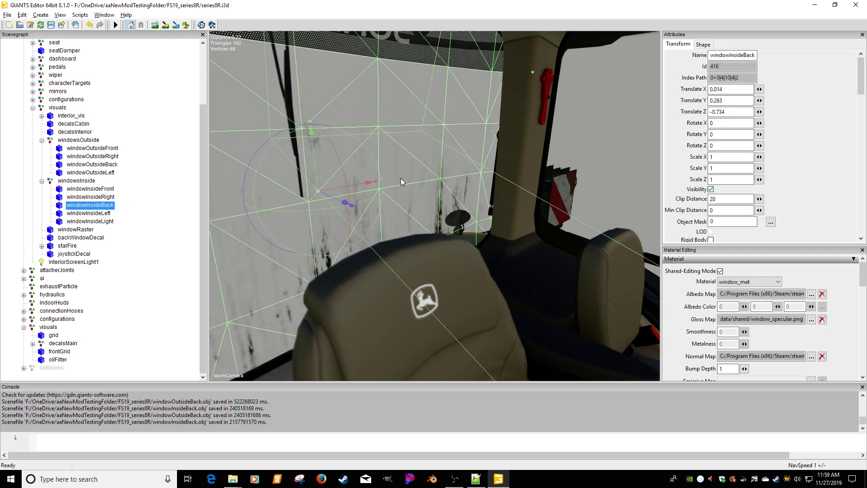
{"action": "left_click_drag", "start_coordinate": [401, 182], "coordinate": [478, 205], "text": "alt"}
{"action": "scroll", "coordinate": [478, 203], "scroll_direction": "up", "scroll_amount": 5}
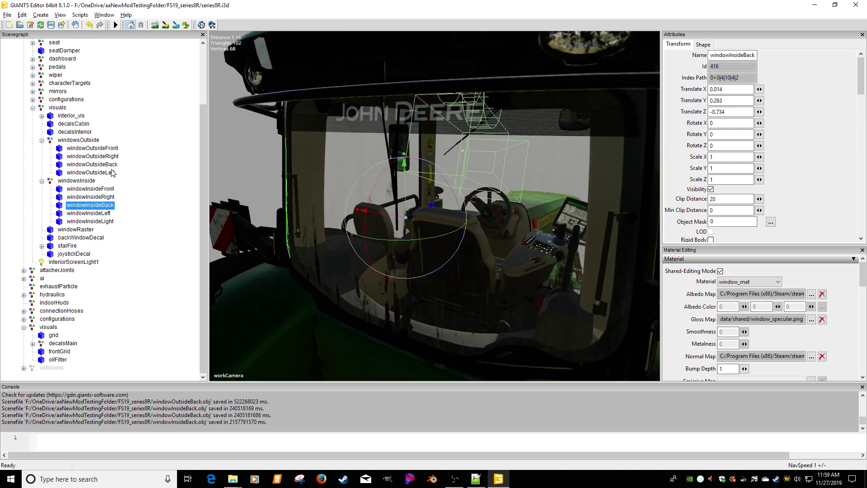
Copy and paste windowOutsideBack and windowInsideBack as separate objects at the scene root
{"action": "left_click", "coordinate": [92, 165]}
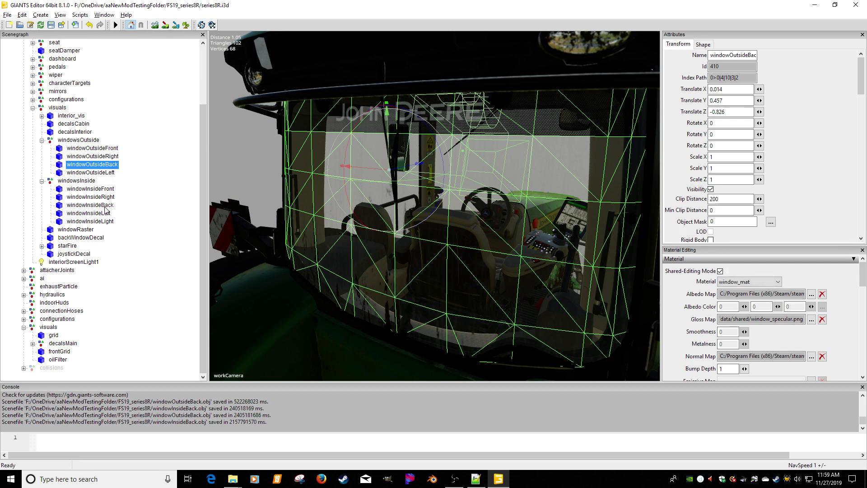
{"action": "key", "text": "ctrl+c"}
{"action": "key", "text": "ctrl+v"}
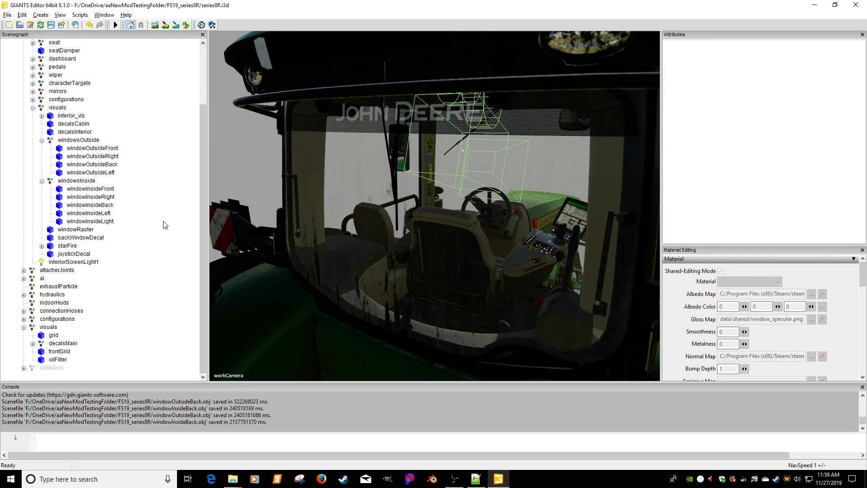
{"action": "left_click", "coordinate": [97, 206]}
{"action": "key", "text": "ctrl+c"}
{"action": "key", "text": "ctrl+v"}
{"action": "left_click", "coordinate": [136, 354]}
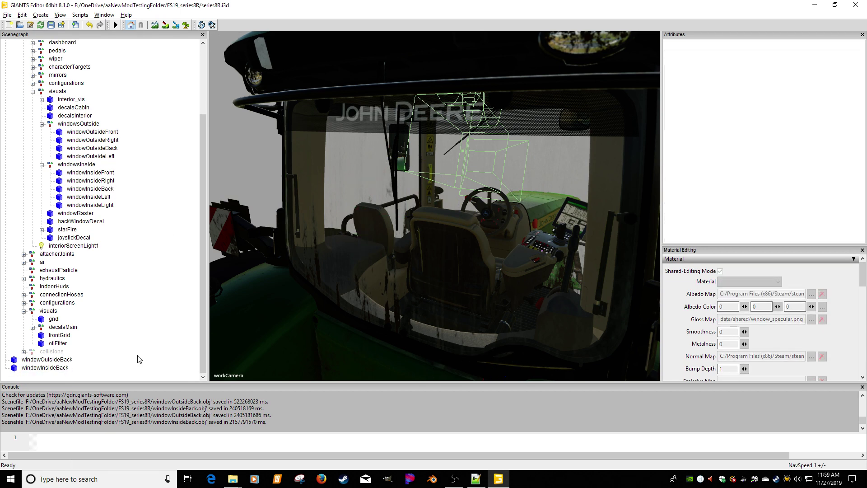
Reset the translation of the root-level windowOutsideBack copy to 0 on X, Y and Z
{"action": "left_click", "coordinate": [67, 360]}
{"action": "left_click_drag", "start_coordinate": [739, 93], "coordinate": [677, 93]}
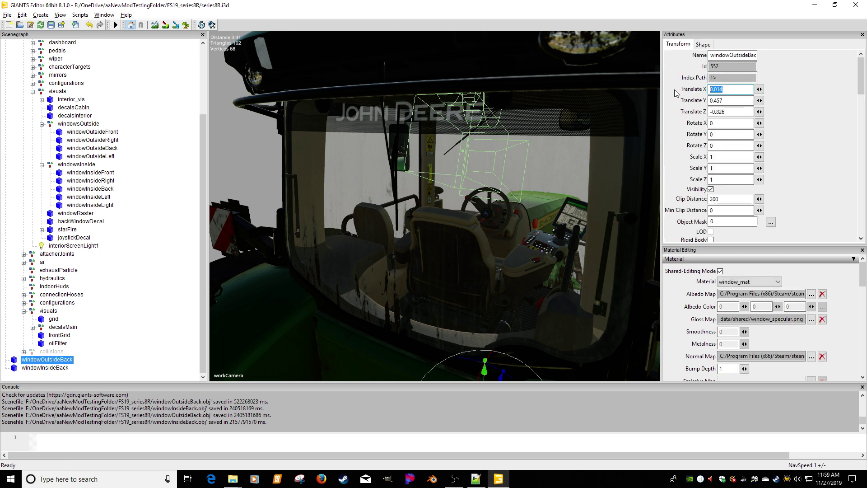
{"action": "type", "text": "0"}
{"action": "key", "text": "Tab"}
{"action": "type", "text": "0"}
{"action": "key", "text": "Tab"}
{"action": "key", "text": "BackSpace"}
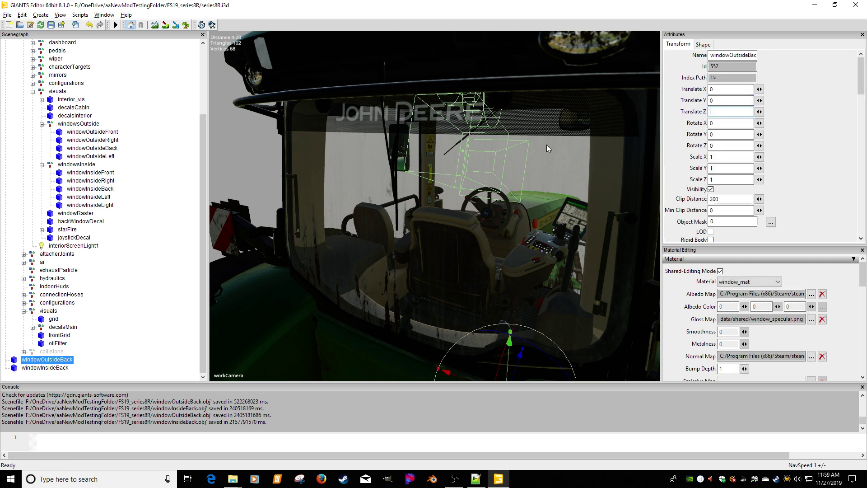
Reset the translation of the root-level windowInsideBack copy to 0 on all three axes
{"action": "left_click", "coordinate": [63, 368]}
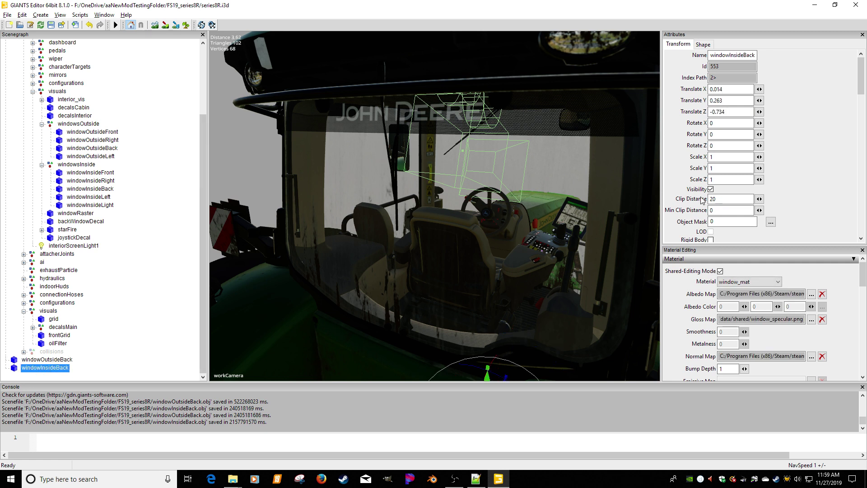
{"action": "left_click_drag", "start_coordinate": [736, 89], "coordinate": [680, 90]}
{"action": "type", "text": "0"}
{"action": "key", "text": "Tab"}
{"action": "type", "text": "0"}
{"action": "key", "text": "Tab"}
{"action": "key", "text": "BackSpace"}
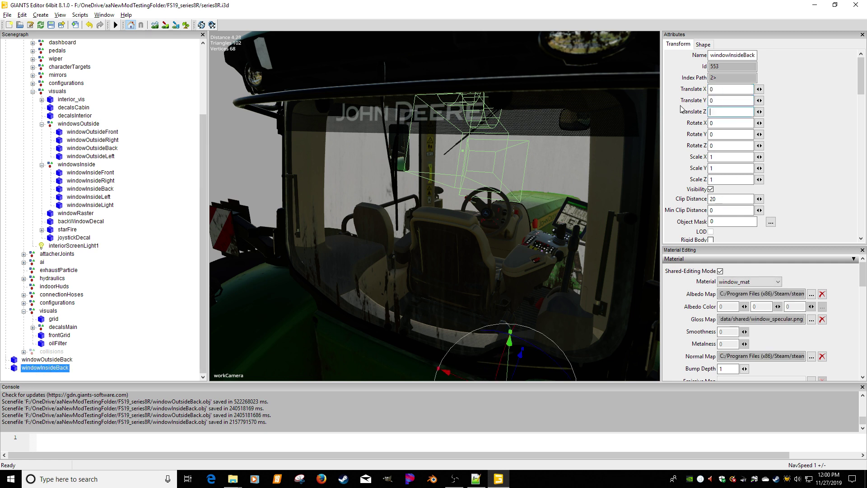
{"action": "left_click", "coordinate": [131, 320]}
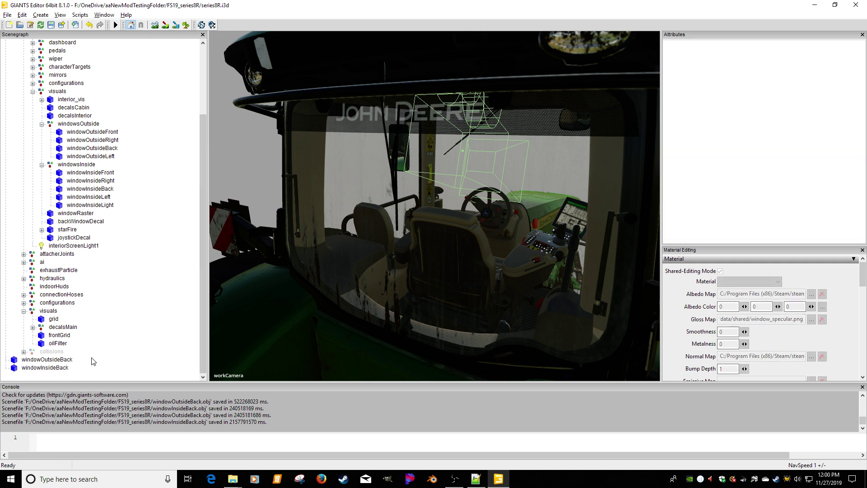
Delete the old windowOutsideBack.obj and windowInsideBack.obj from the FS19_series8R export folder and reselect the root-level windowOutsideBack copy
{"action": "left_click", "coordinate": [63, 359]}
{"action": "left_click", "coordinate": [7, 15]}
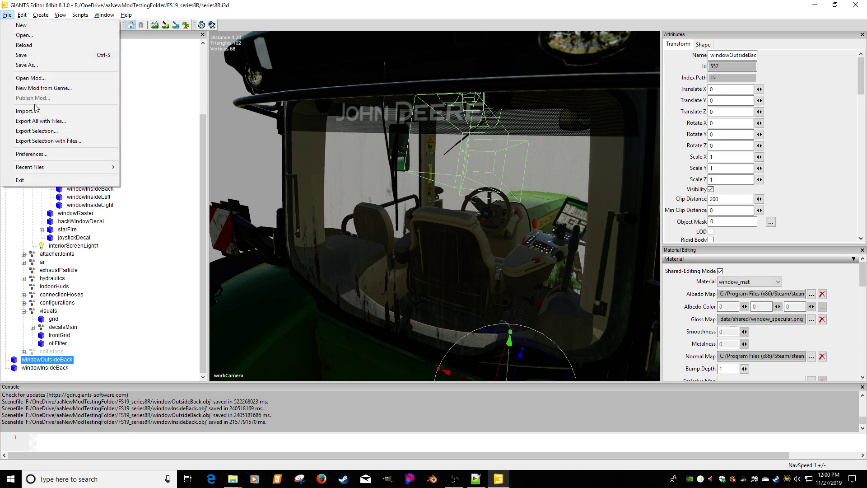
{"action": "left_click", "coordinate": [36, 131]}
{"action": "left_click", "coordinate": [153, 97]}
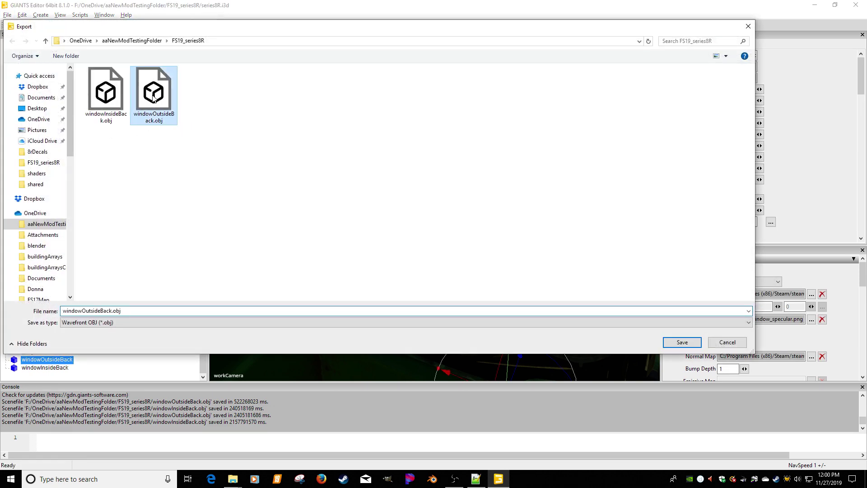
{"action": "key", "text": "Delete"}
{"action": "left_click", "coordinate": [111, 97]}
{"action": "key", "text": "Delete"}
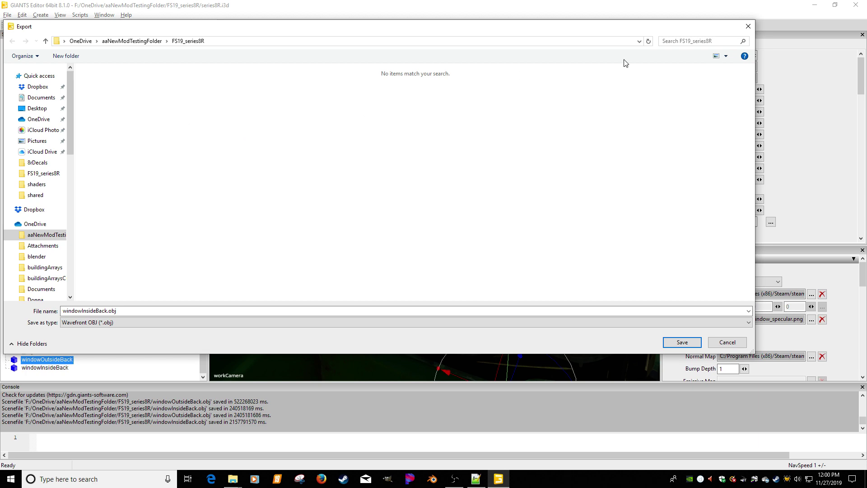
{"action": "left_click", "coordinate": [748, 26]}
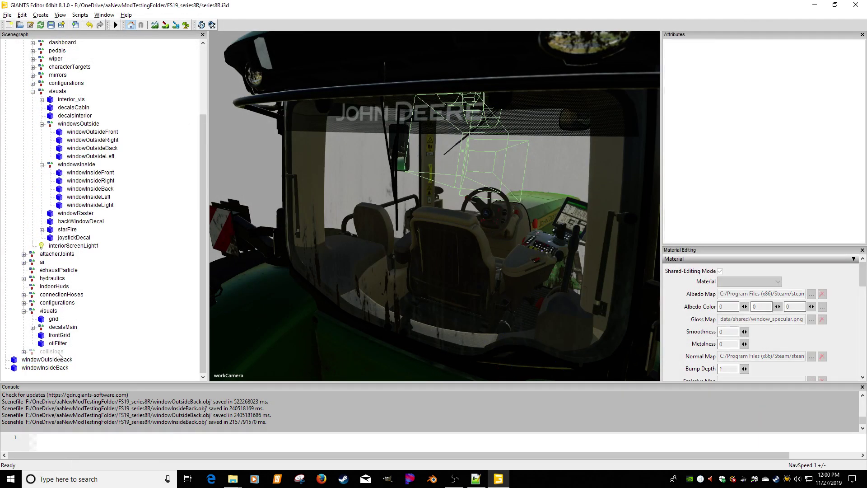
{"action": "left_click", "coordinate": [35, 360]}
{"action": "left_click", "coordinate": [7, 15]}
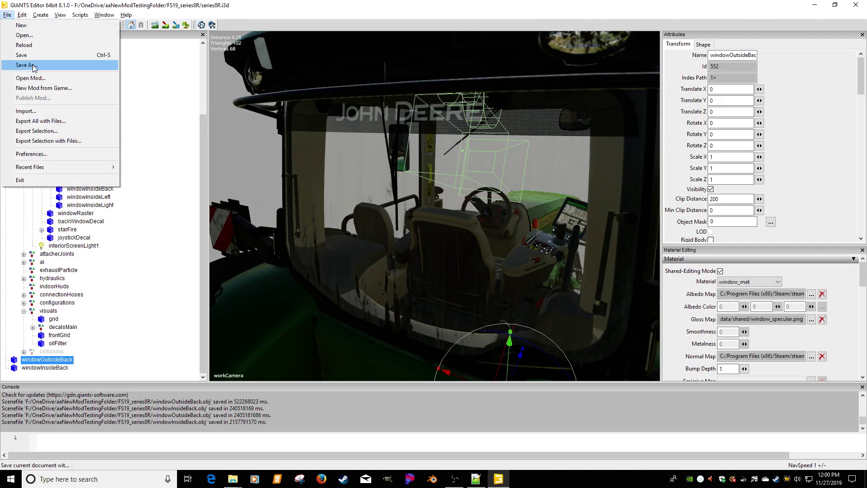
{"action": "left_click", "coordinate": [50, 131]}
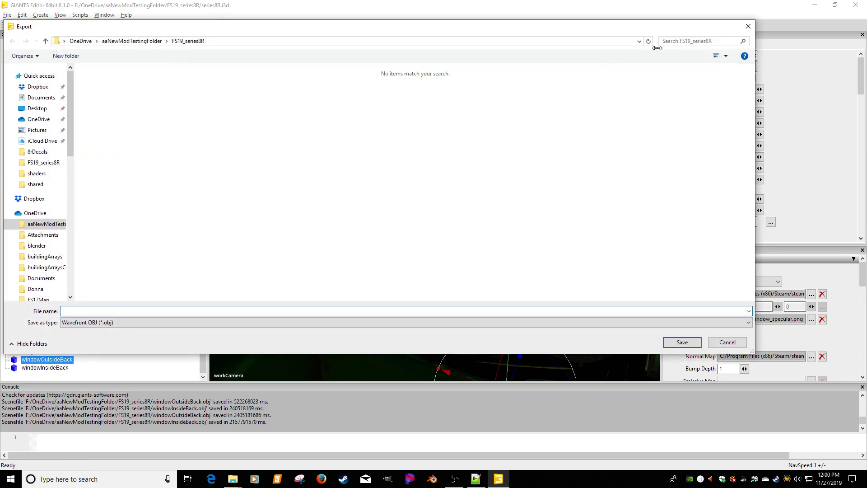
{"action": "left_click", "coordinate": [748, 26]}
Export the selected windowOutsideBack copy as a Wavefront OBJ named windowOutsideBack in the FS19_series8R folder
{"action": "double_click", "coordinate": [739, 55]}
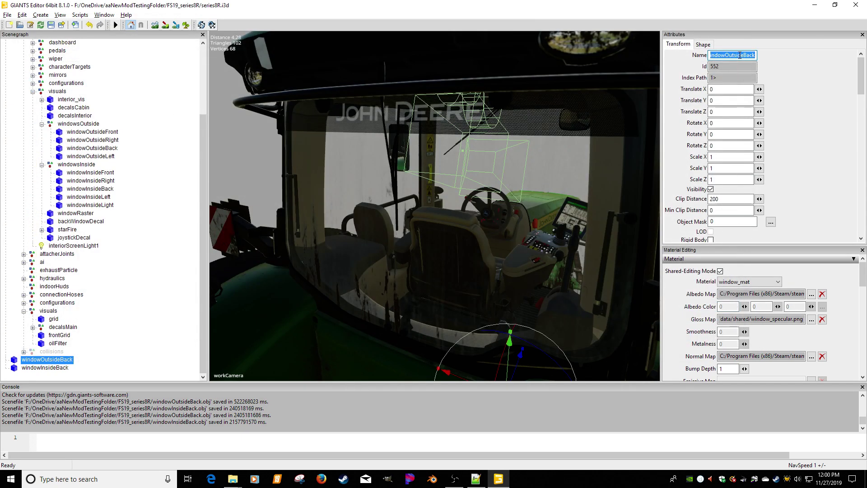
{"action": "left_click", "coordinate": [7, 15]}
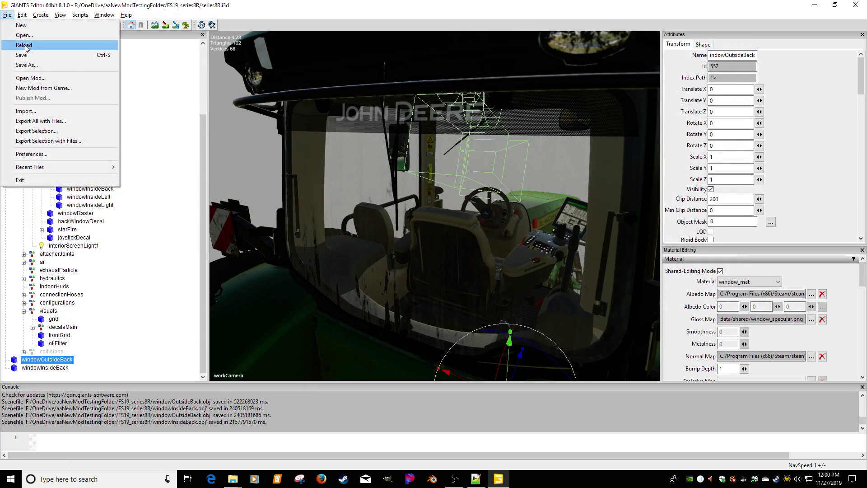
{"action": "left_click", "coordinate": [33, 134]}
{"action": "key", "text": "ctrl+v"}
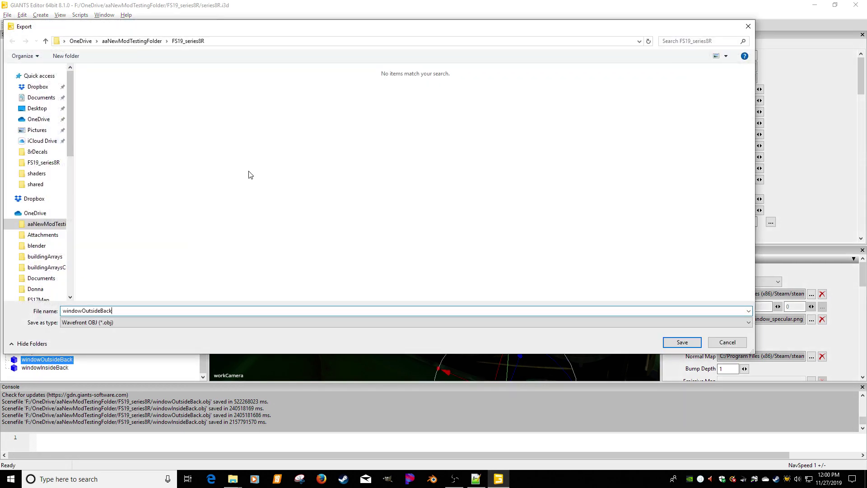
{"action": "left_click", "coordinate": [681, 342]}
Export the root-level windowInsideBack copy as a Wavefront OBJ named windowInsideBack in the FS19_series8R folder
{"action": "key", "text": "Down"}
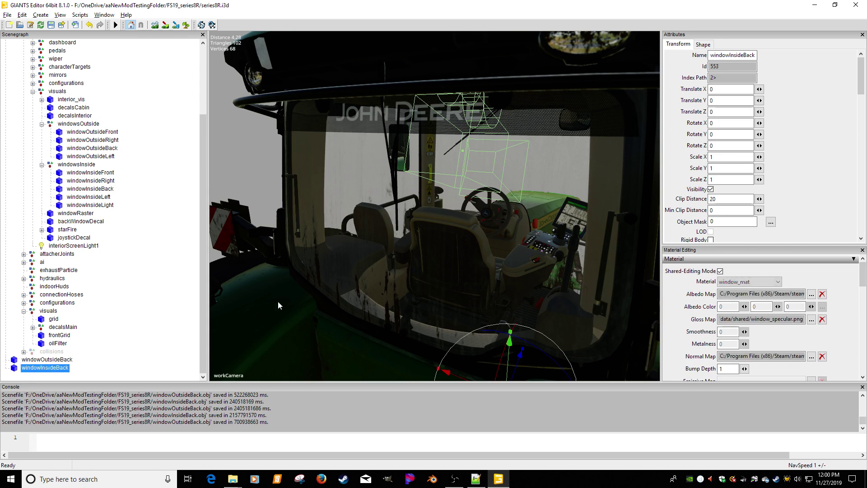
{"action": "double_click", "coordinate": [722, 55]}
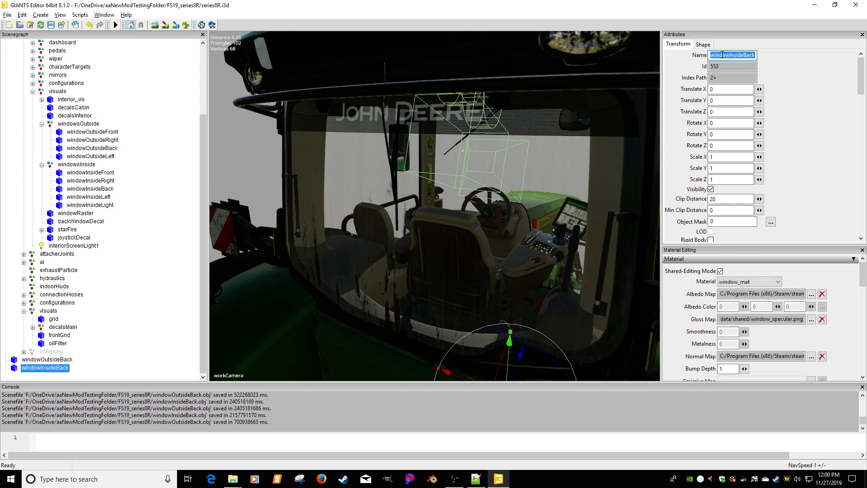
{"action": "left_click", "coordinate": [8, 15]}
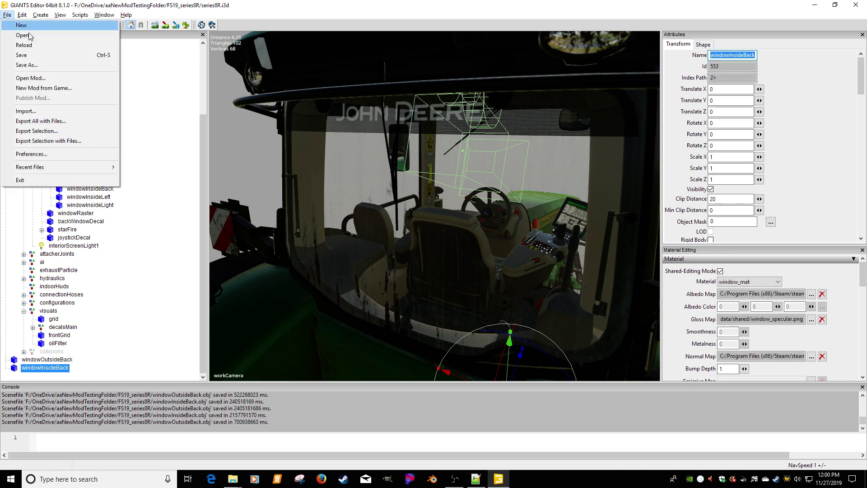
{"action": "left_click", "coordinate": [33, 131]}
{"action": "key", "text": "ctrl+v"}
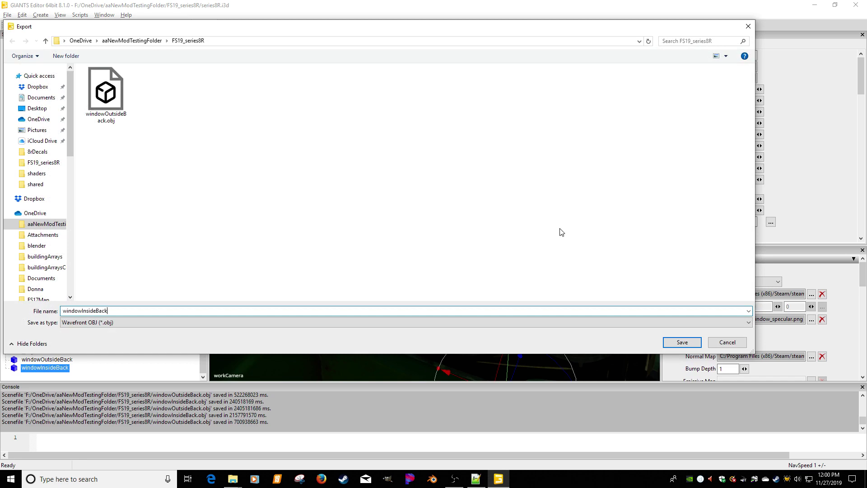
{"action": "left_click", "coordinate": [683, 342]}
Switch to Blender and import windowInsideBack.obj from the FS19_series8R folder as a Wavefront OBJ
{"action": "left_click", "coordinate": [814, 5]}
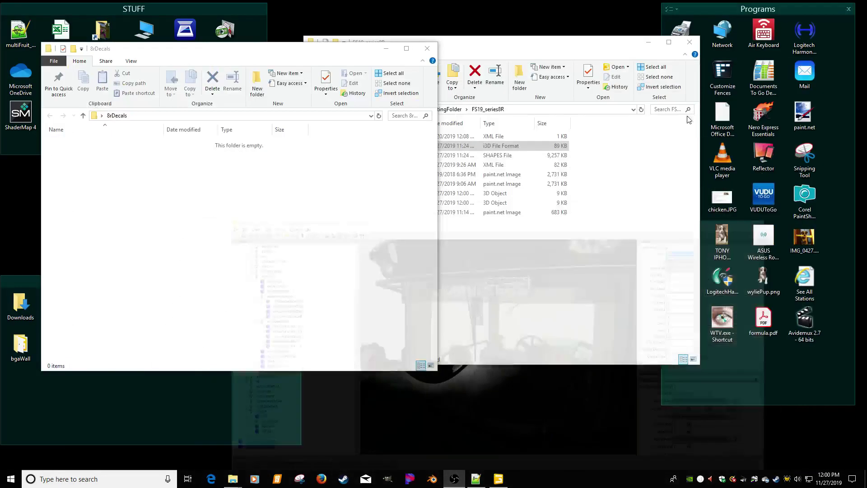
{"action": "left_click", "coordinate": [432, 479]}
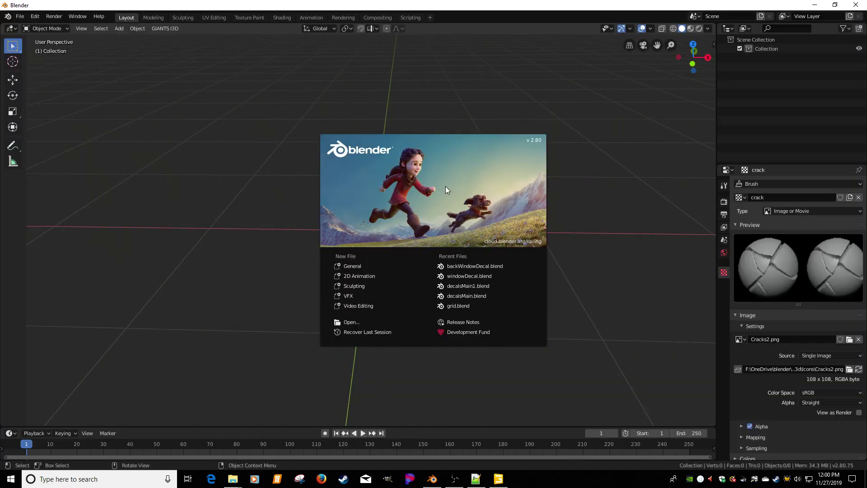
{"action": "left_click", "coordinate": [296, 121]}
{"action": "left_click", "coordinate": [20, 17]}
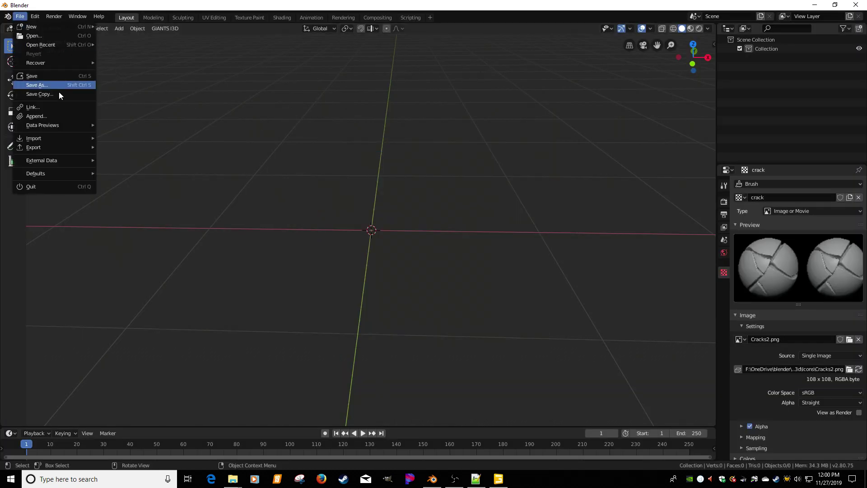
{"action": "mouse_move", "coordinate": [53, 138]}
{"action": "left_click", "coordinate": [125, 183]}
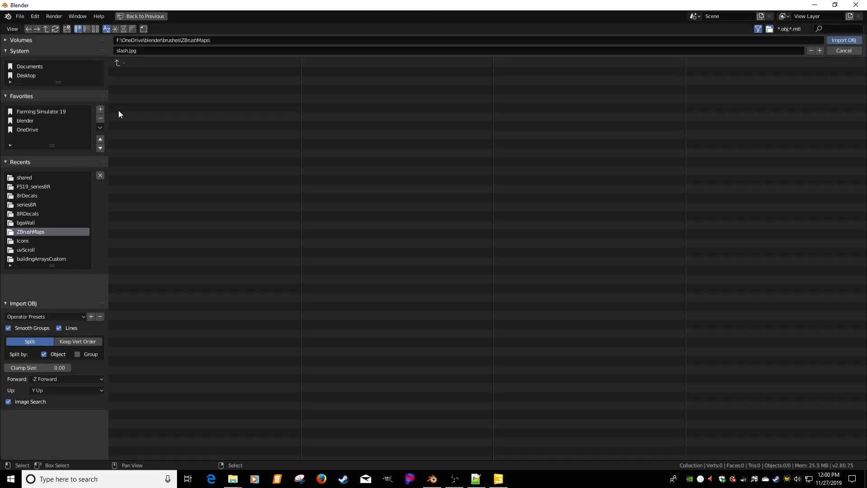
{"action": "left_click", "coordinate": [35, 187]}
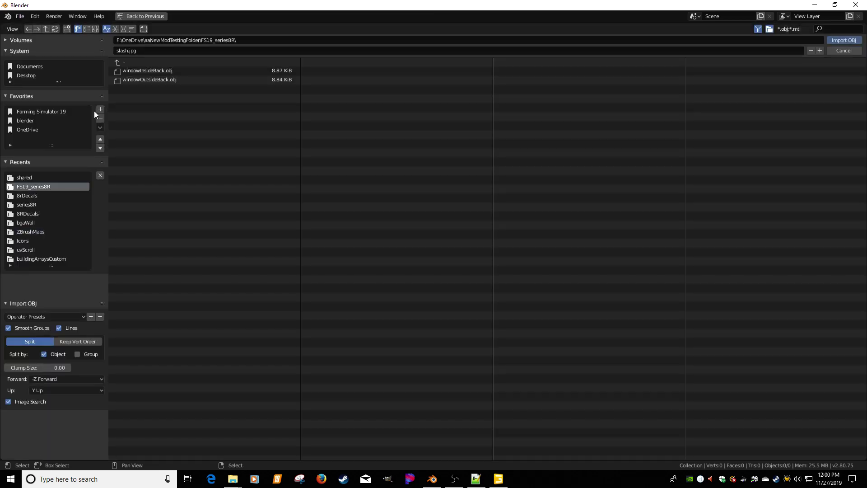
{"action": "double_click", "coordinate": [134, 68]}
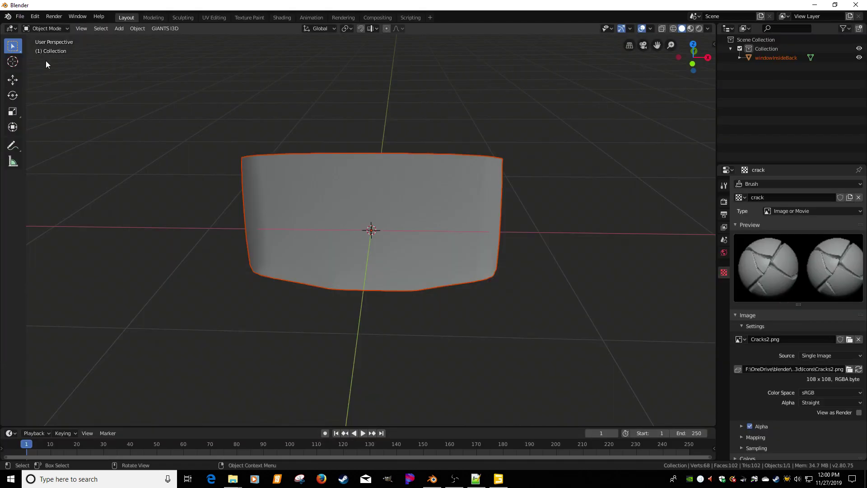
Import windowOutsideBack.obj from the same folder as a Wavefront OBJ and select it in the viewport
{"action": "left_click", "coordinate": [20, 17]}
{"action": "mouse_move", "coordinate": [54, 138]}
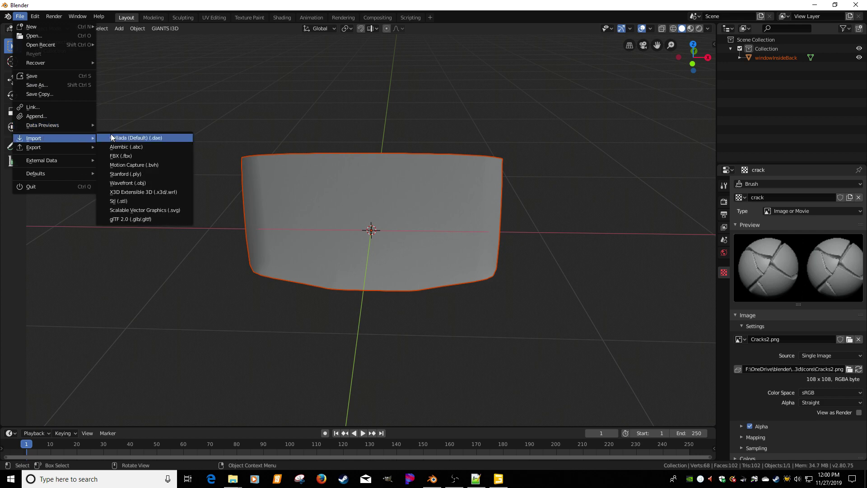
{"action": "left_click", "coordinate": [121, 184]}
{"action": "double_click", "coordinate": [136, 79]}
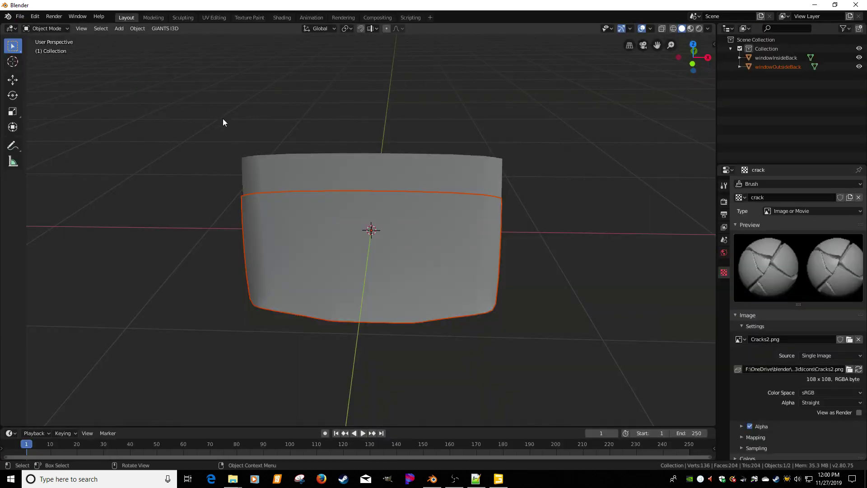
{"action": "scroll", "coordinate": [292, 149], "scroll_direction": "down", "scroll_amount": 3}
{"action": "scroll", "coordinate": [308, 223], "scroll_direction": "up", "scroll_amount": 3}
{"action": "left_click", "coordinate": [309, 224]}
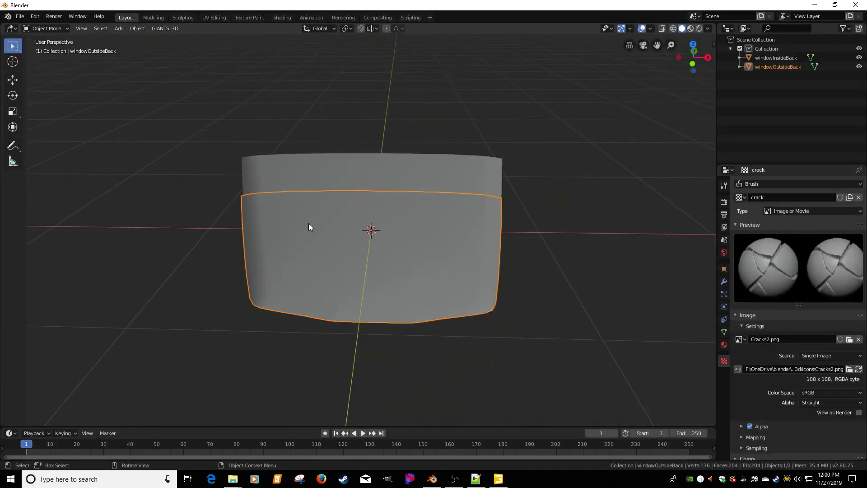
{"action": "key", "text": "g"}
{"action": "key", "text": "y"}
{"action": "key", "text": "Escape"}
Move windowOutsideBack along the global X axis until it sits clear beside windowInsideBack
{"action": "key", "text": "g"}
{"action": "key", "text": "x"}
{"action": "left_click", "coordinate": [657, 250]}
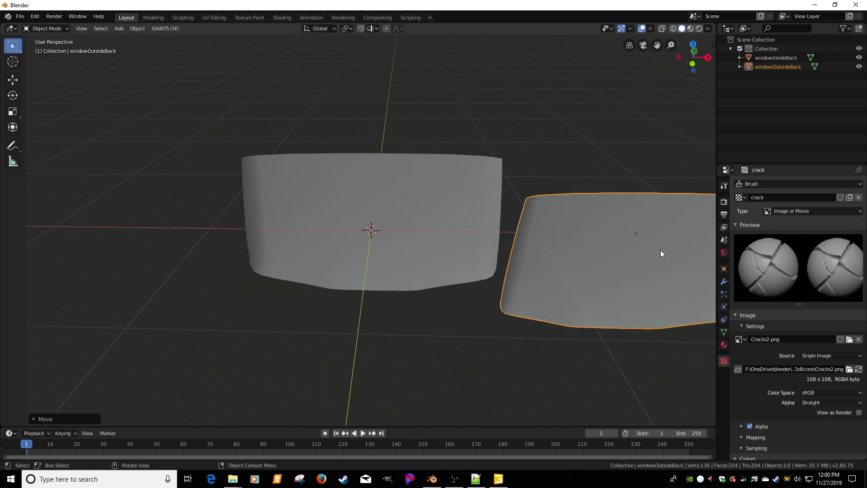
{"action": "scroll", "coordinate": [597, 271], "scroll_direction": "down", "scroll_amount": 2}
{"action": "key", "text": "g"}
{"action": "key", "text": "x"}
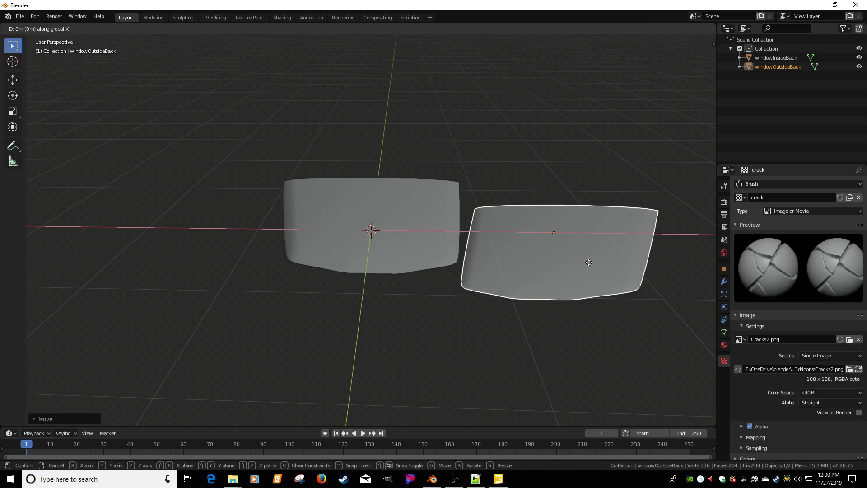
{"action": "left_click", "coordinate": [606, 257]}
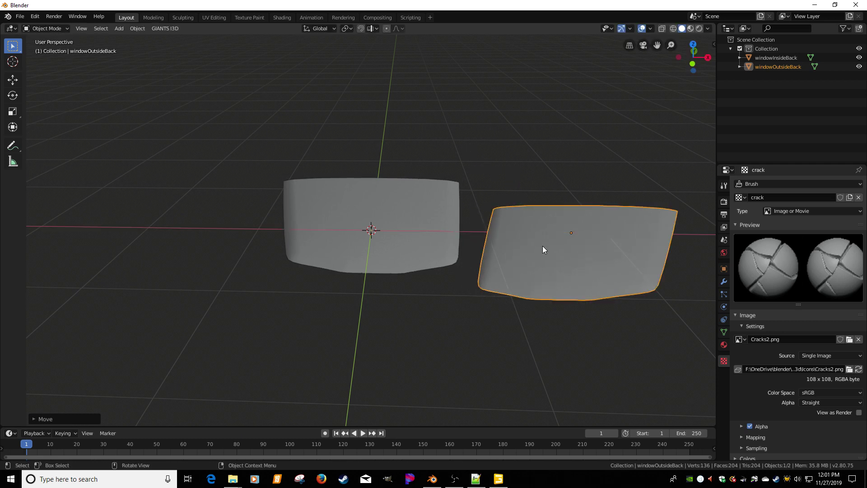
Put both window objects into Edit Mode together with windowInsideBack active, deselect all geometry and view them from the back
{"action": "left_click", "coordinate": [529, 342]}
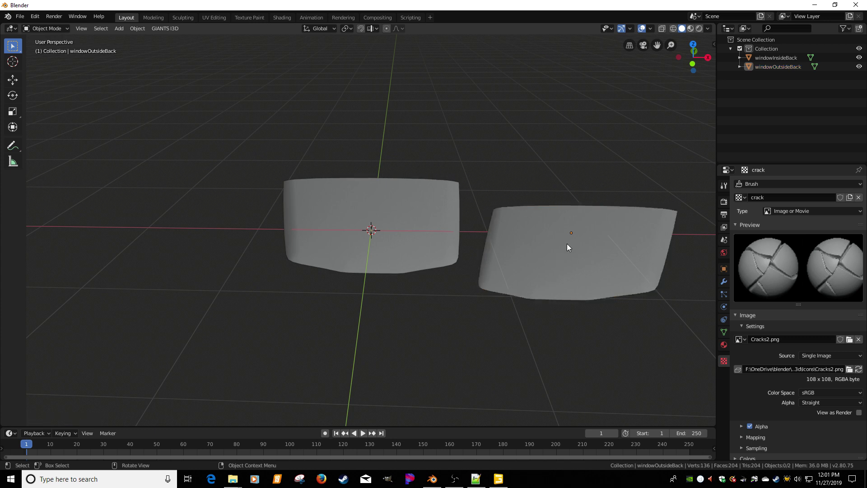
{"action": "left_click", "coordinate": [565, 245]}
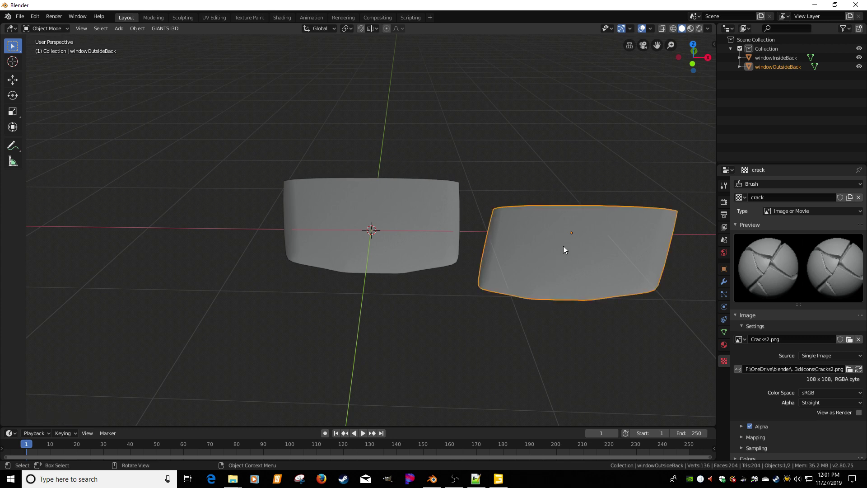
{"action": "left_click", "coordinate": [422, 227], "text": "shift"}
{"action": "key", "text": "Tab"}
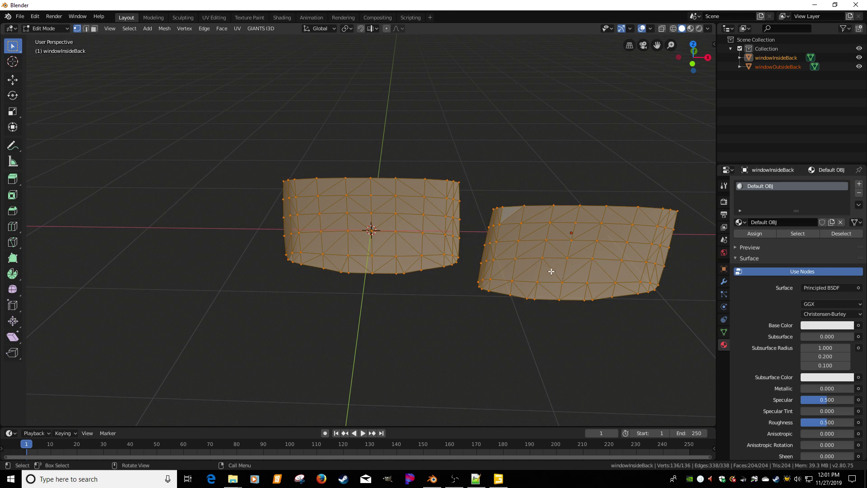
{"action": "key", "text": "alt+a"}
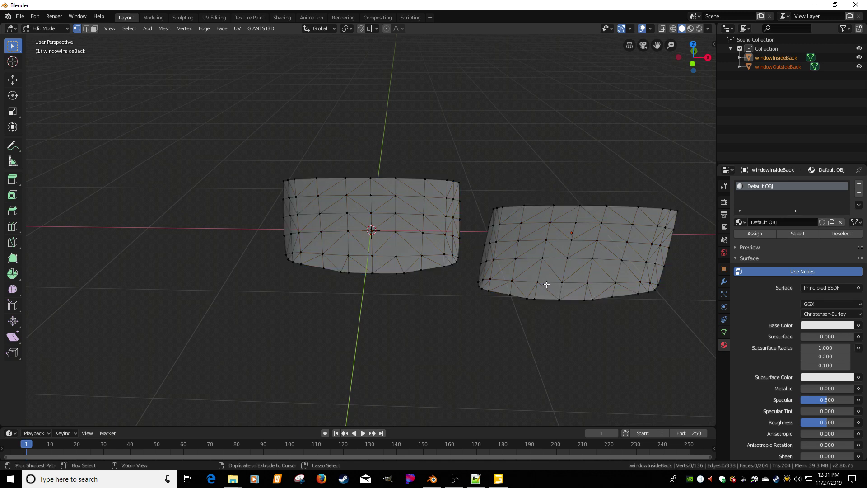
{"action": "key", "text": "ctrl+KP_1"}
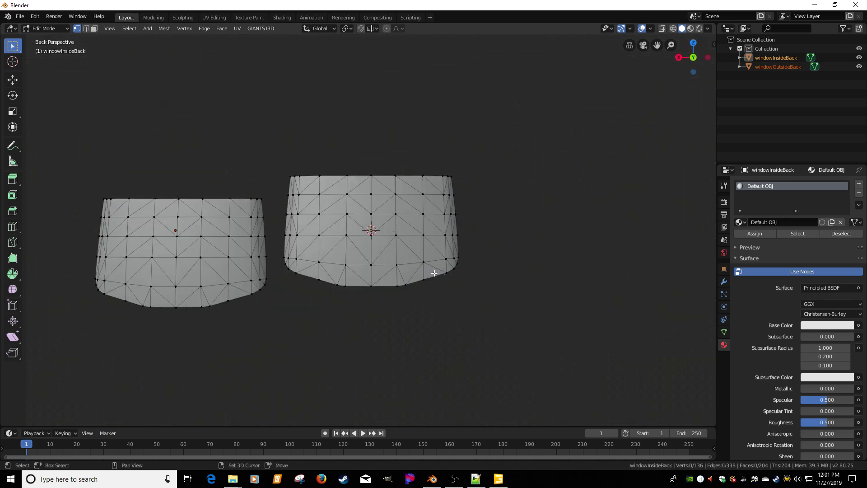
{"action": "middle_click_drag", "start_coordinate": [432, 272], "coordinate": [507, 251], "text": "shift"}
{"action": "scroll", "coordinate": [507, 251], "scroll_direction": "up", "scroll_amount": 1}
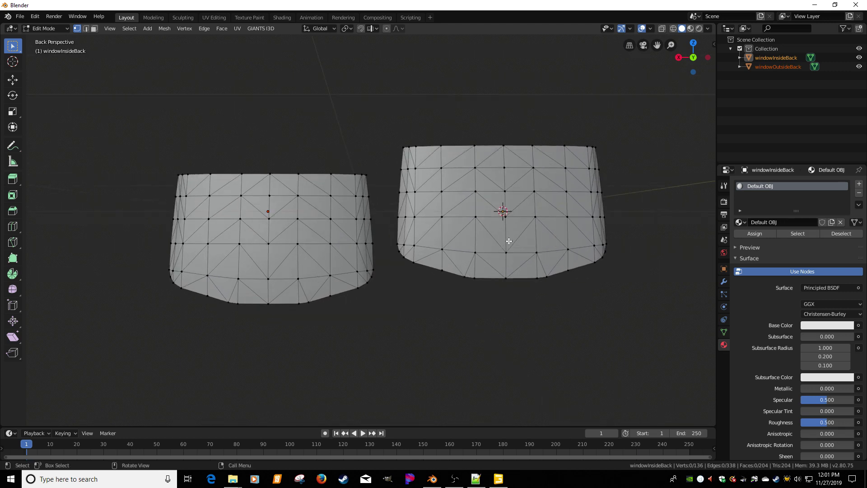
{"action": "key", "text": "c"}
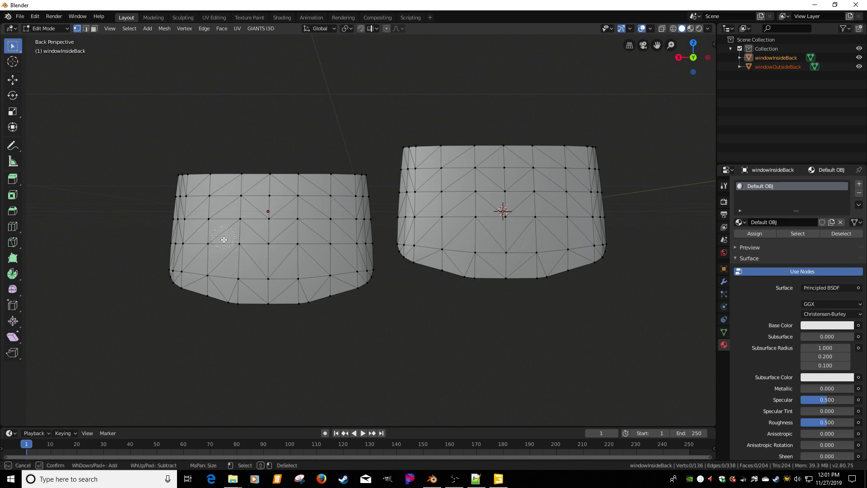
{"action": "left_click", "coordinate": [210, 240]}
{"action": "key", "text": "Escape"}
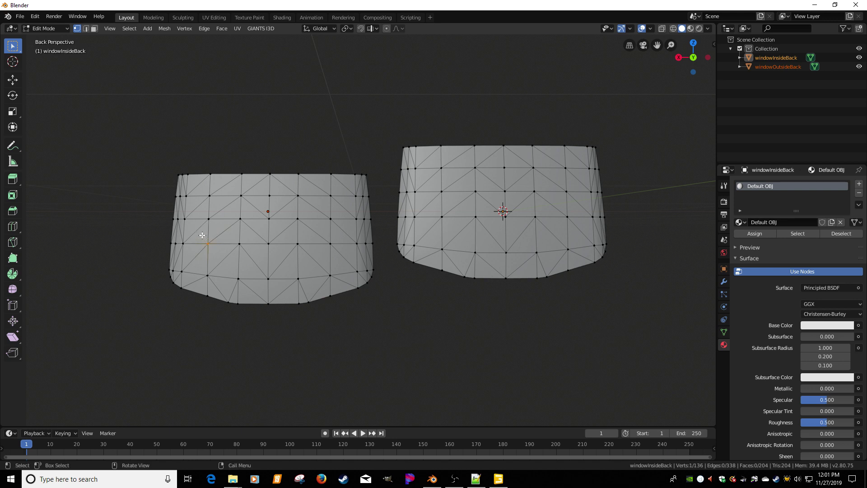
Circle-select the lower central faces of both back windows in face select mode, leaving out the curved side strips
{"action": "left_click", "coordinate": [94, 29]}
{"action": "key", "text": "c"}
{"action": "mouse_move", "coordinate": [219, 240]}
{"action": "left_mouse_down"}
{"action": "mouse_move", "coordinate": [209, 240]}
{"action": "mouse_move", "coordinate": [222, 267]}
{"action": "mouse_move", "coordinate": [266, 270]}
{"action": "mouse_move", "coordinate": [282, 235]}
{"action": "mouse_move", "coordinate": [332, 233]}
{"action": "mouse_move", "coordinate": [329, 261]}
{"action": "mouse_move", "coordinate": [296, 282]}
{"action": "left_mouse_up"}
{"action": "mouse_move", "coordinate": [449, 221]}
{"action": "left_mouse_down"}
{"action": "mouse_move", "coordinate": [445, 207]}
{"action": "mouse_move", "coordinate": [434, 208]}
{"action": "mouse_move", "coordinate": [445, 244]}
{"action": "mouse_move", "coordinate": [471, 221]}
{"action": "mouse_move", "coordinate": [571, 210]}
{"action": "mouse_move", "coordinate": [575, 228]}
{"action": "mouse_move", "coordinate": [526, 253]}
{"action": "left_mouse_up"}
{"action": "right_click", "coordinate": [500, 241]}
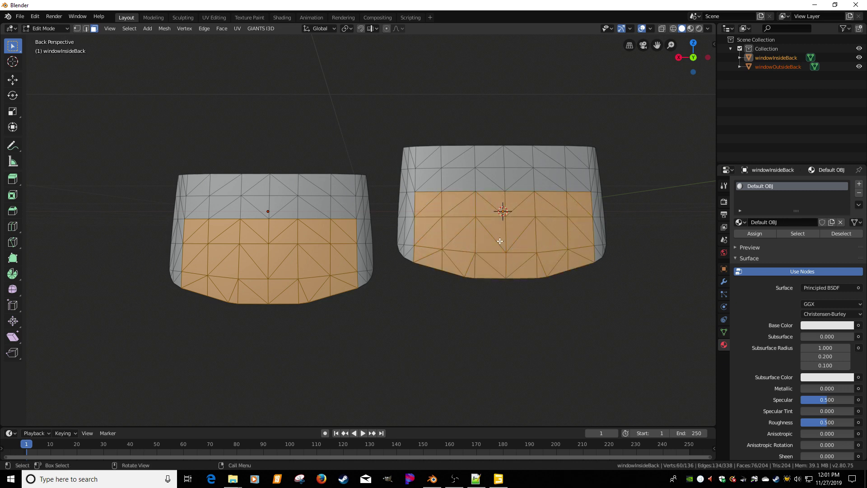
Switch to the Modeling workspace, enlarge the UV editor area and show both windows from the back
{"action": "left_click", "coordinate": [153, 18]}
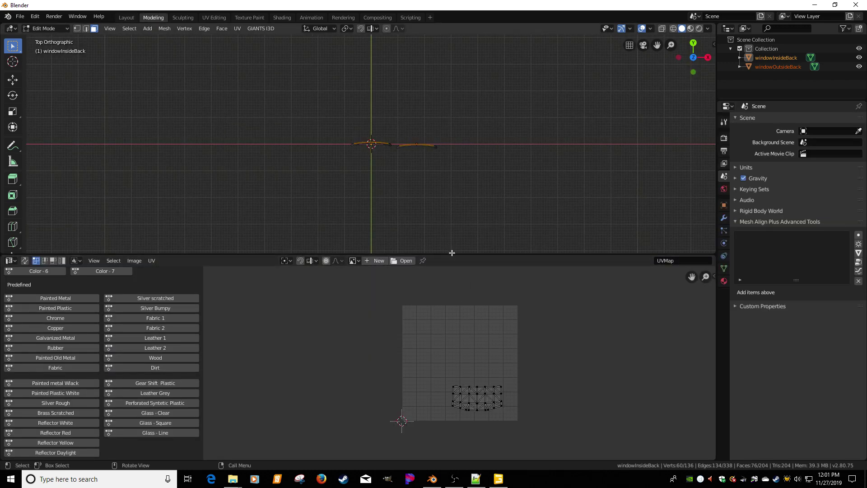
{"action": "left_click_drag", "start_coordinate": [451, 256], "coordinate": [432, 211]}
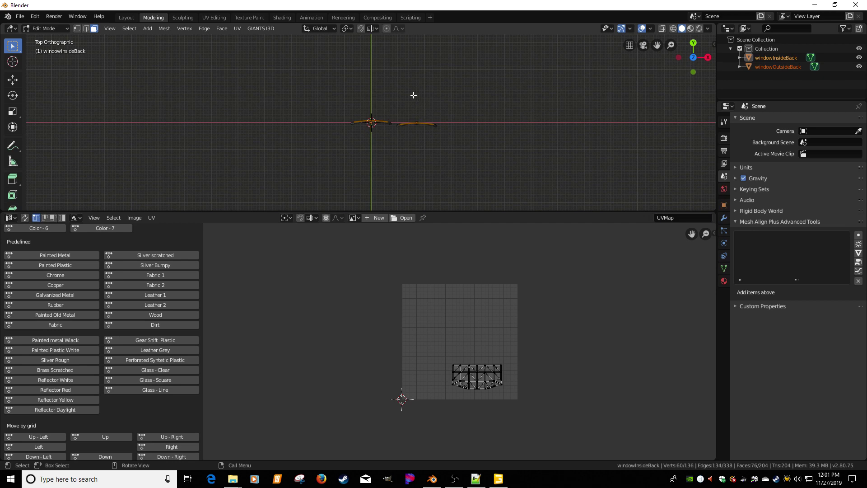
{"action": "key", "text": "ctrl+KP_1"}
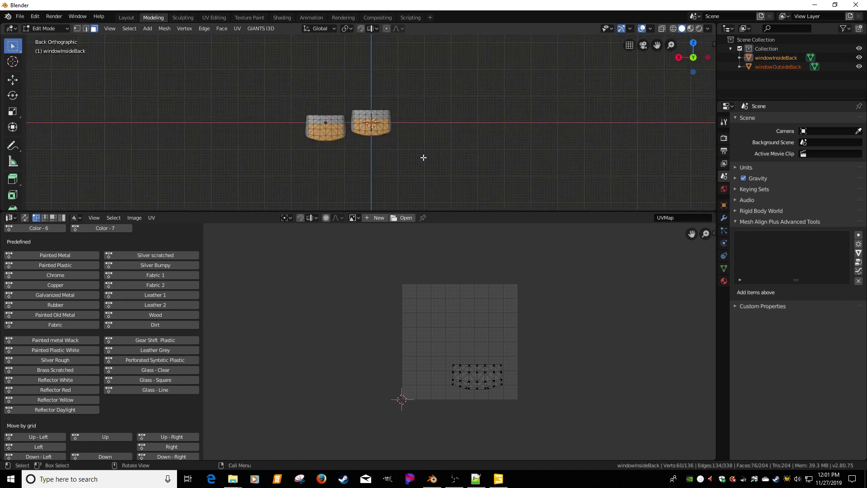
{"action": "scroll", "coordinate": [422, 156], "scroll_direction": "up", "scroll_amount": 3}
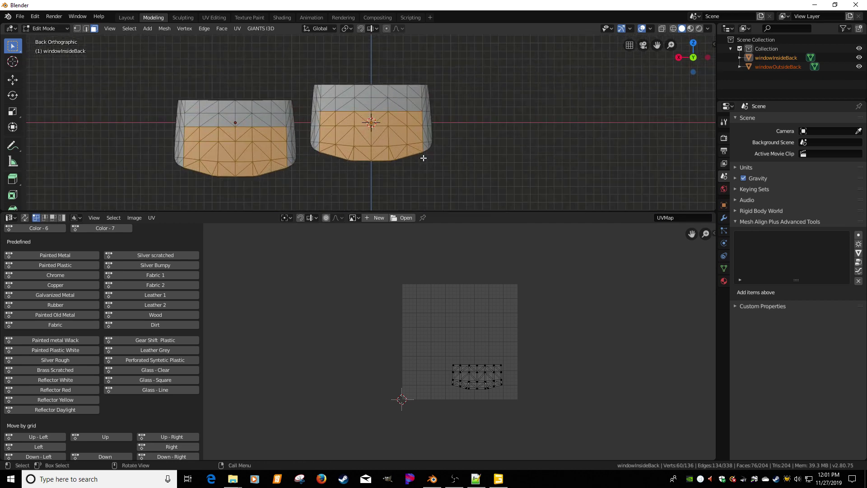
Rename the Default OBJ material of windowInsideBack as windowBackDecal_mat
{"action": "left_click", "coordinate": [724, 268]}
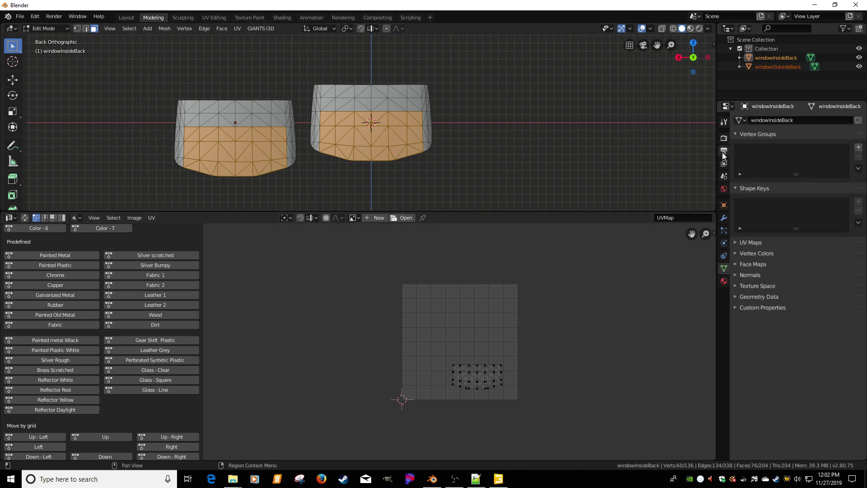
{"action": "left_click", "coordinate": [724, 281]}
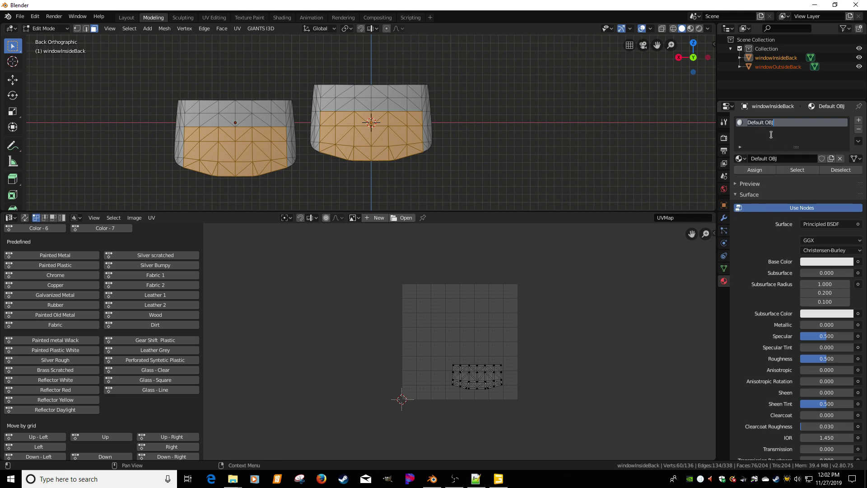
{"action": "type", "text": "wo"}
{"action": "type", "text": "in"}
{"action": "type", "text": "dowBack"}
{"action": "type", "text": "Decal"}
{"action": "type", "text": "_mat"}
{"action": "key", "text": "Return"}
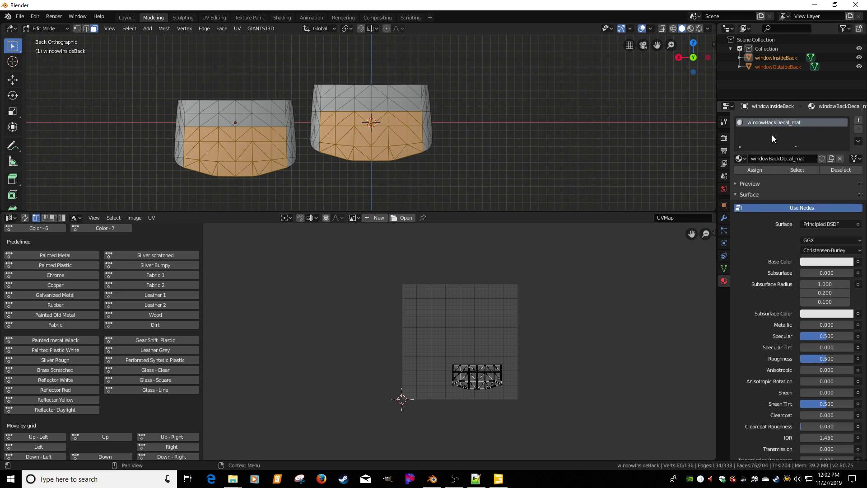
Add a second UV map to windowInsideBack and make it the active one
{"action": "left_click", "coordinate": [725, 269]}
{"action": "left_click", "coordinate": [750, 242]}
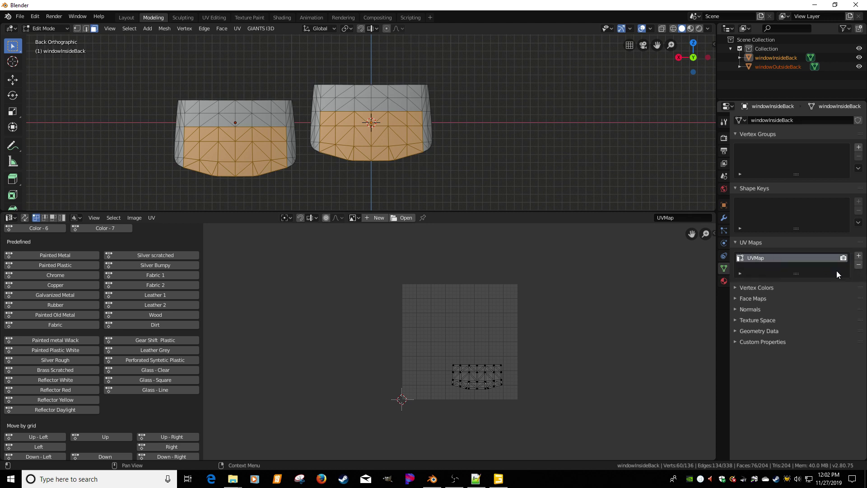
{"action": "left_click", "coordinate": [859, 256]}
{"action": "left_click", "coordinate": [757, 261]}
{"action": "left_click", "coordinate": [759, 267]}
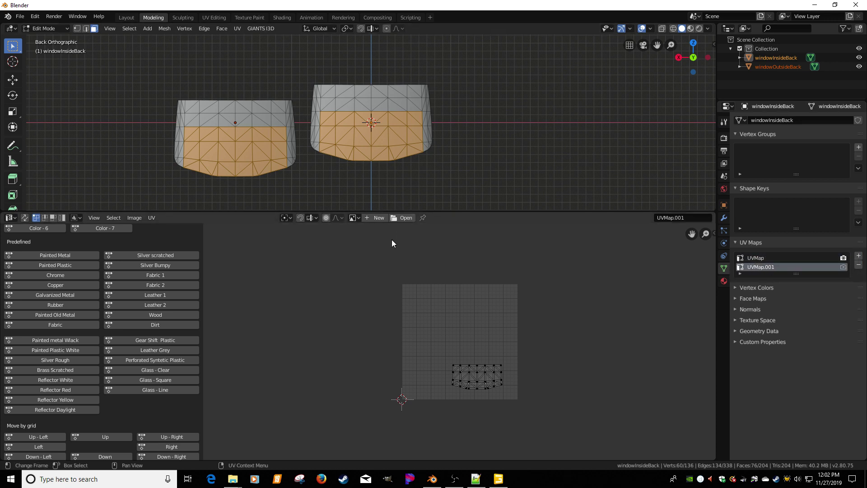
Open window_specular.dds from the Farming Simulator 19 data\shared folder in the UV editor
{"action": "left_click", "coordinate": [403, 217]}
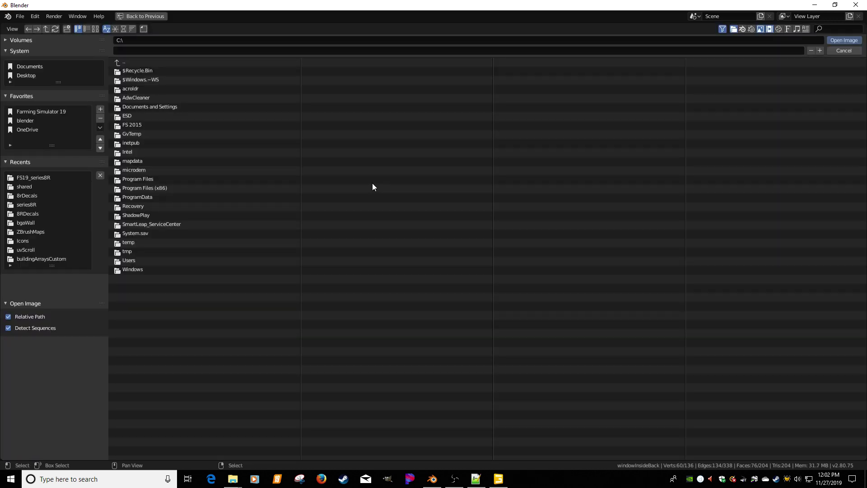
{"action": "left_click", "coordinate": [34, 113]}
{"action": "double_click", "coordinate": [130, 70]}
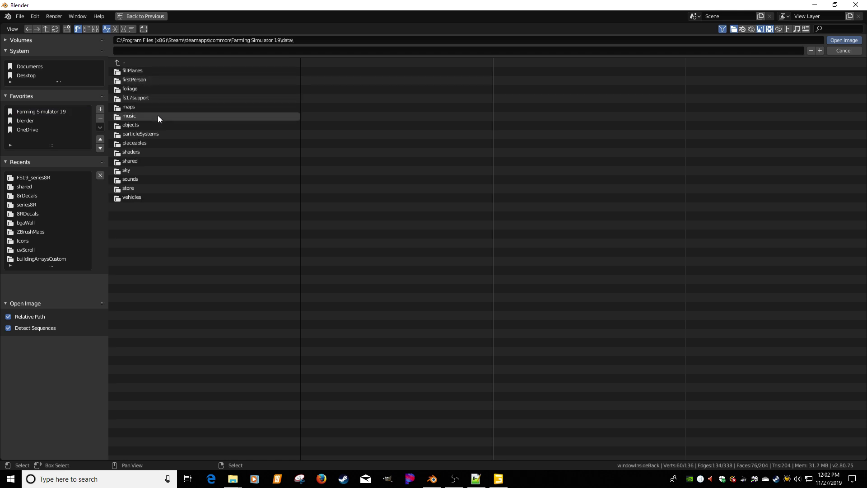
{"action": "double_click", "coordinate": [137, 160]}
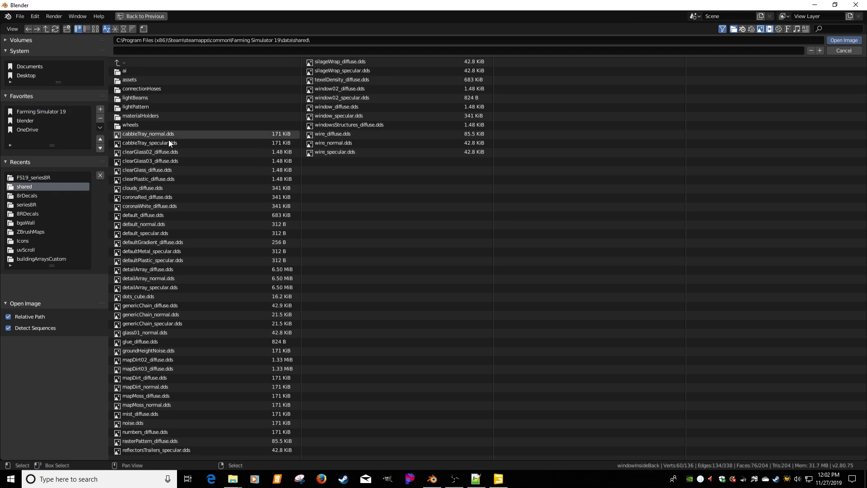
{"action": "double_click", "coordinate": [322, 116]}
Switch to GIANTS Editor and select the root-level windowOutsideBack to check the gloss map of its material
{"action": "key", "text": "alt+Tab"}
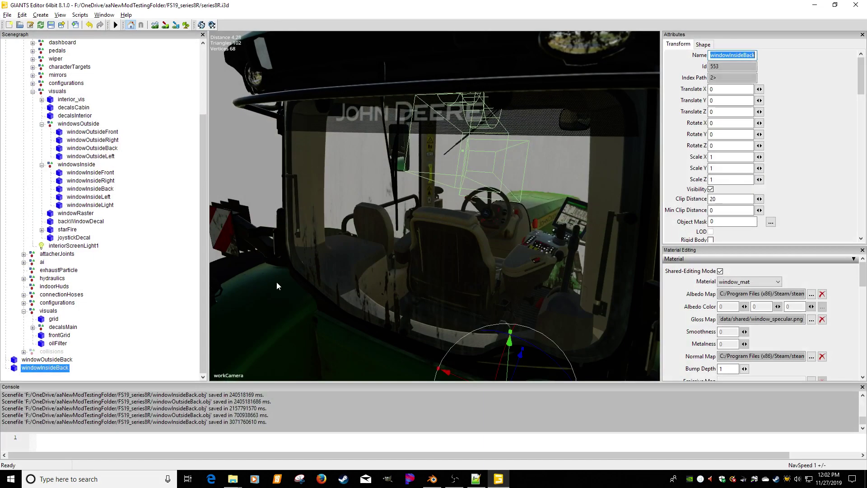
{"action": "left_click", "coordinate": [59, 360]}
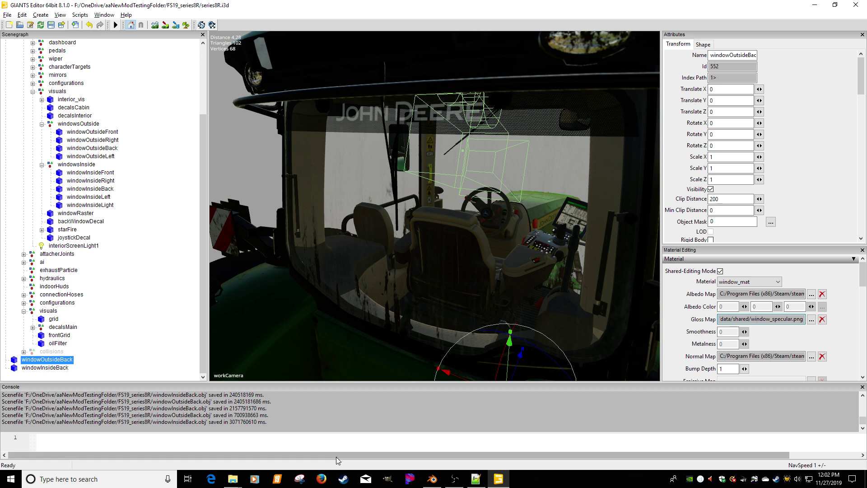
Switch back to Blender, compare the UVMap and UVMap.001 layouts of windowInsideBack, and turn on UV sync selection
{"action": "left_click", "coordinate": [432, 478]}
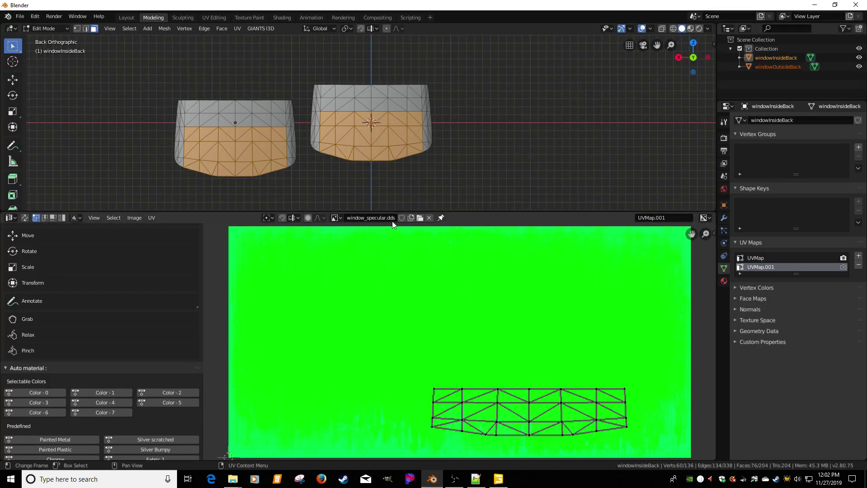
{"action": "left_click", "coordinate": [756, 258]}
{"action": "left_click", "coordinate": [757, 267]}
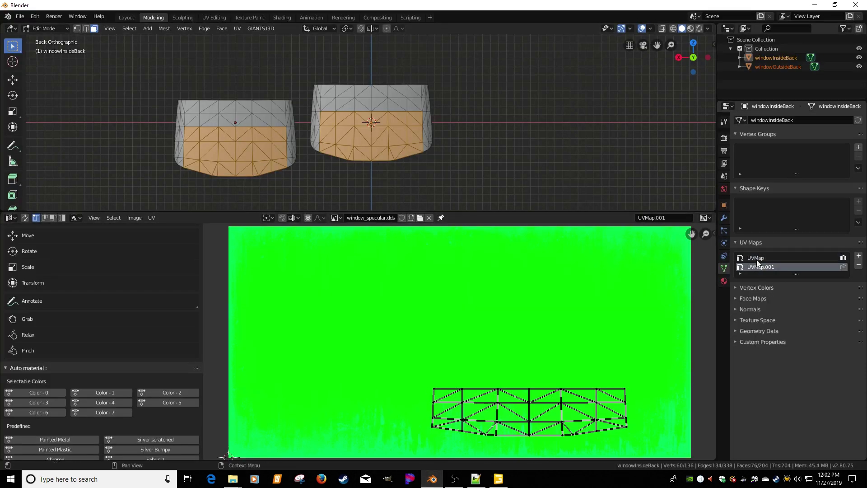
{"action": "left_click", "coordinate": [757, 258]}
{"action": "left_click", "coordinate": [759, 266]}
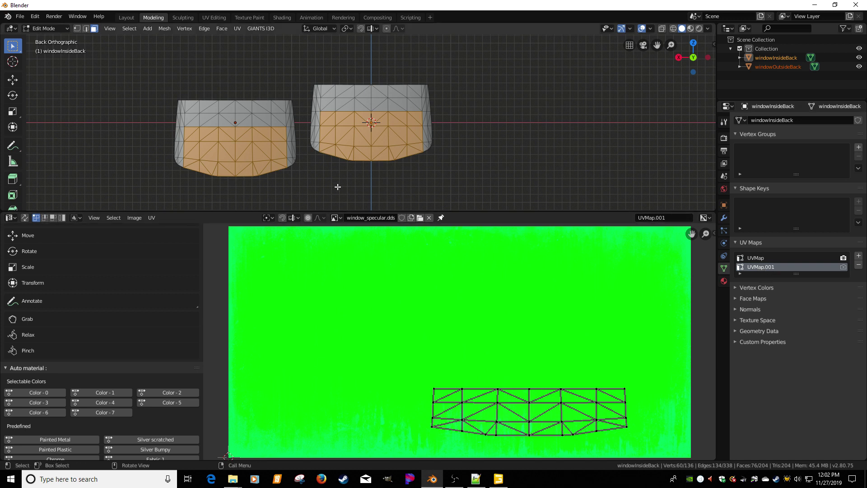
{"action": "left_click", "coordinate": [26, 218]}
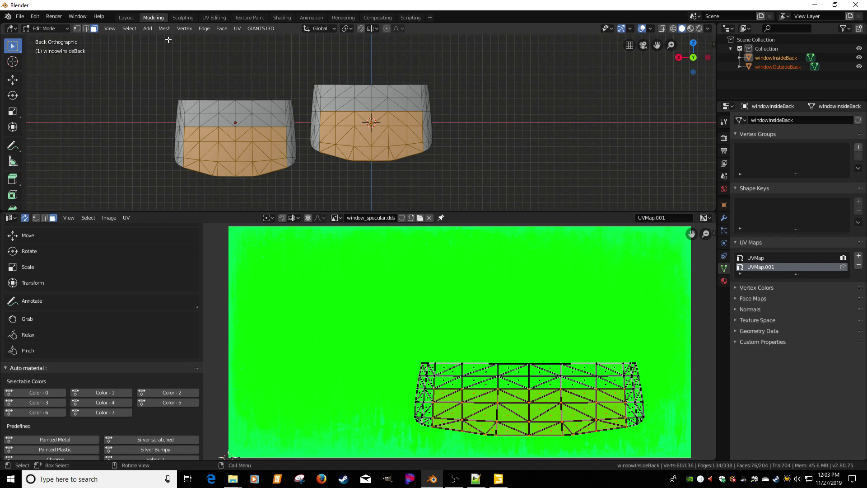
Separate the selected lower faces of windowInsideBack into their own object in the Layout workspace and delete the remaining upper part
{"action": "left_click", "coordinate": [127, 17]}
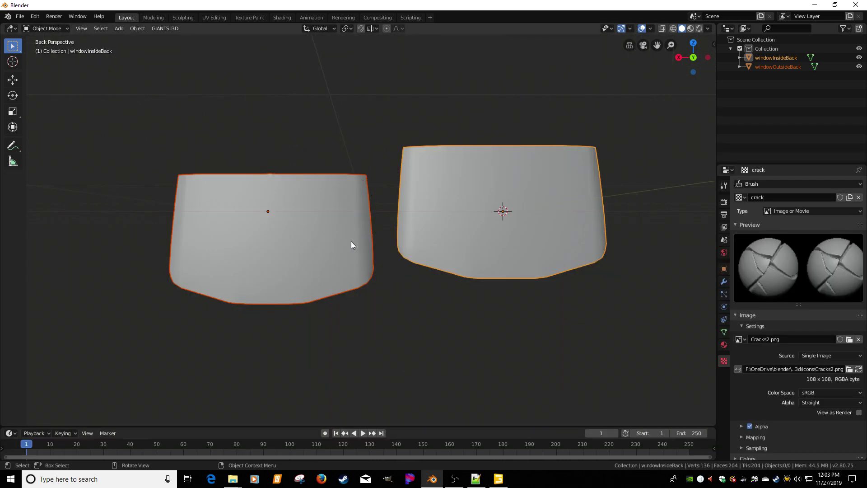
{"action": "key", "text": "Tab"}
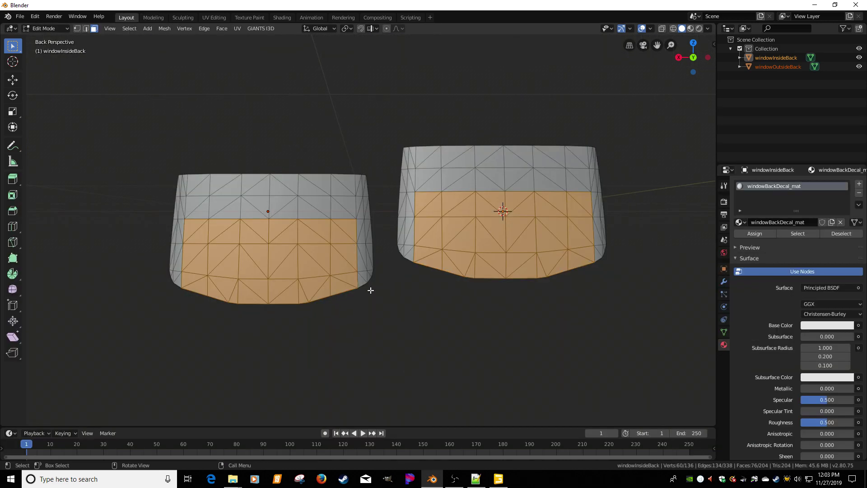
{"action": "key", "text": "Tab"}
{"action": "left_click", "coordinate": [414, 345]}
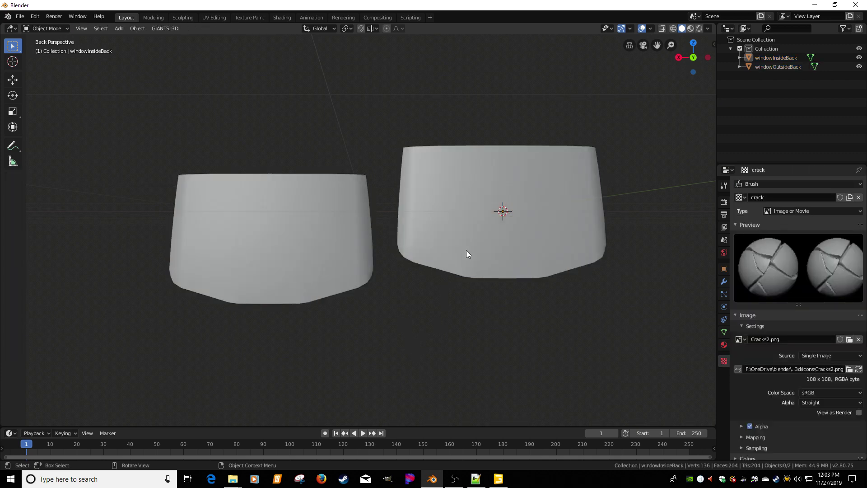
{"action": "left_click", "coordinate": [466, 219]}
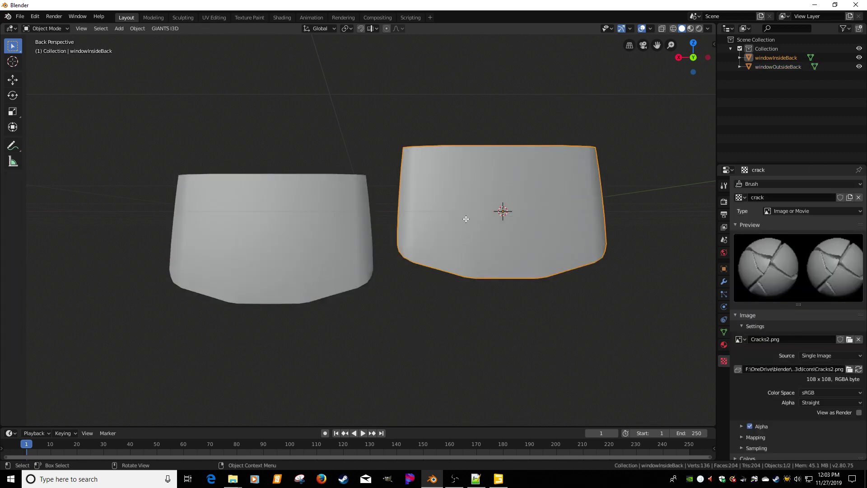
{"action": "key", "text": "Tab"}
{"action": "key", "text": "p"}
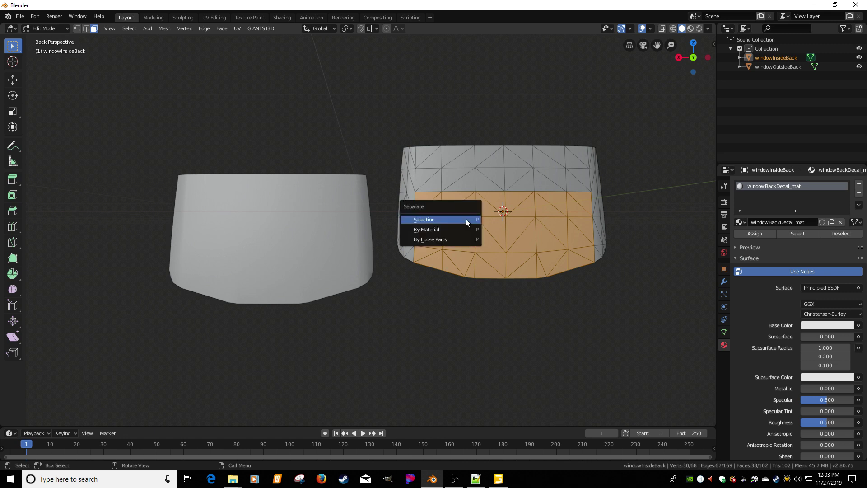
{"action": "left_click", "coordinate": [424, 219]}
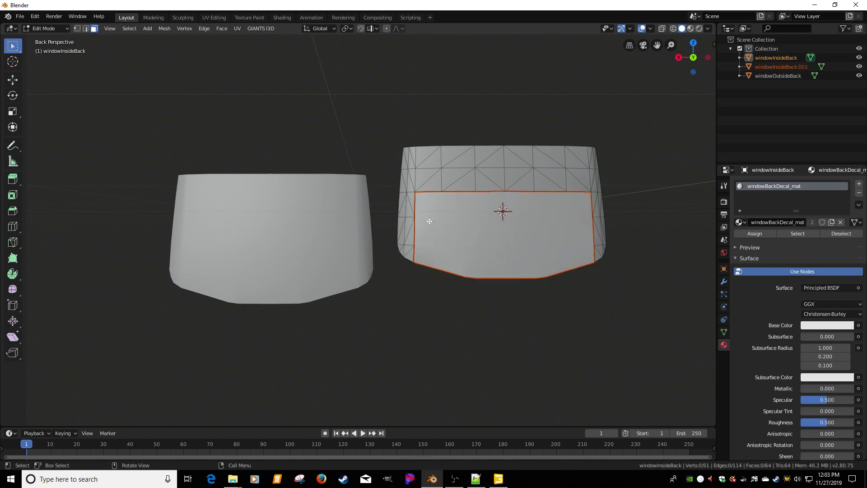
{"action": "key", "text": "Tab"}
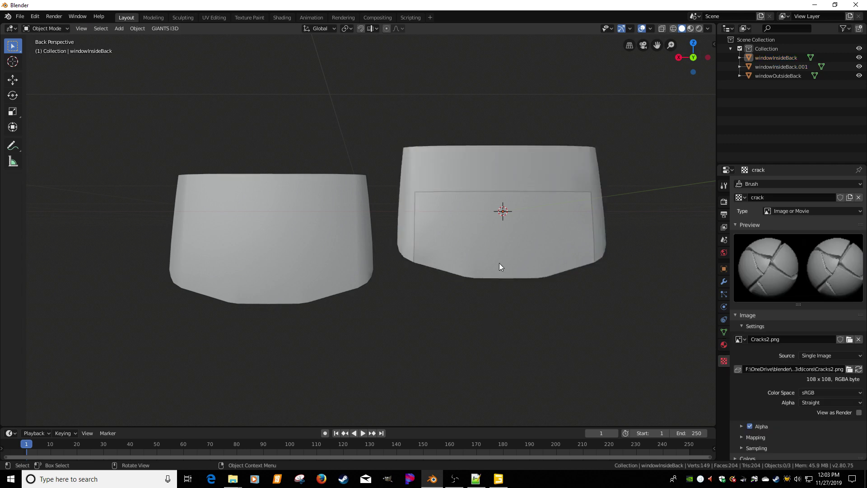
{"action": "left_click", "coordinate": [488, 178]}
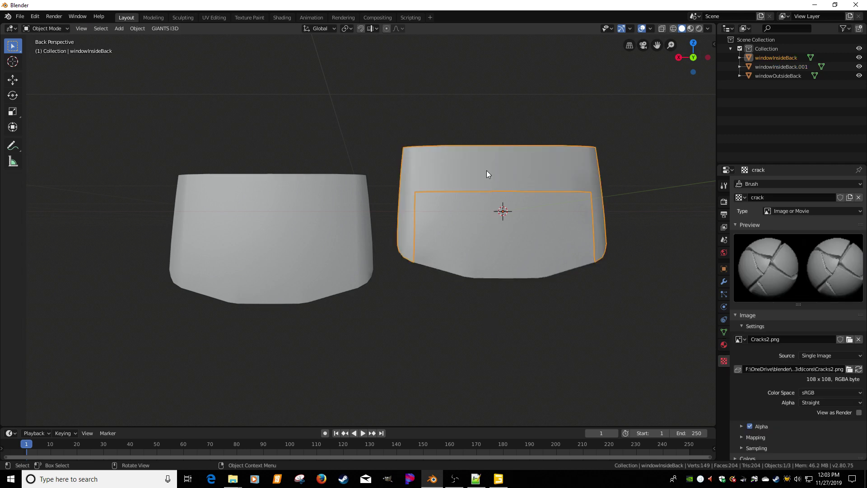
{"action": "key", "text": "Delete"}
Separate the selected lower faces of windowOutsideBack into their own object and delete the remaining upper part
{"action": "left_click", "coordinate": [341, 224]}
{"action": "key", "text": "Tab"}
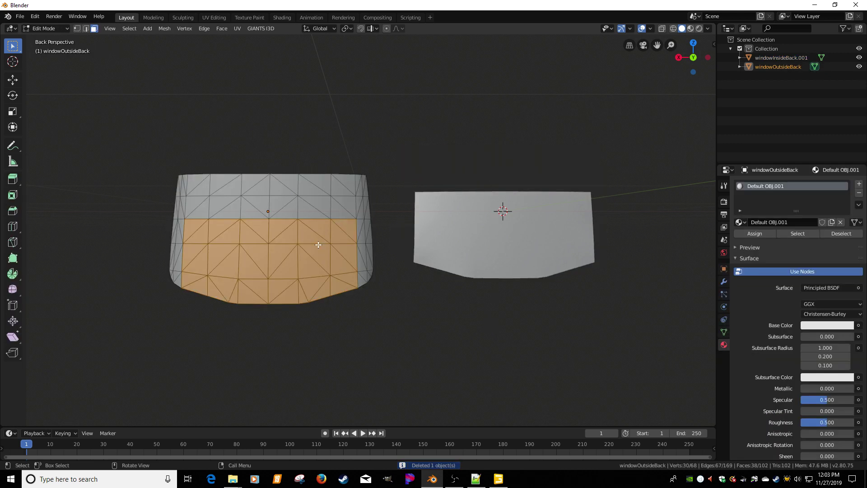
{"action": "key", "text": "p"}
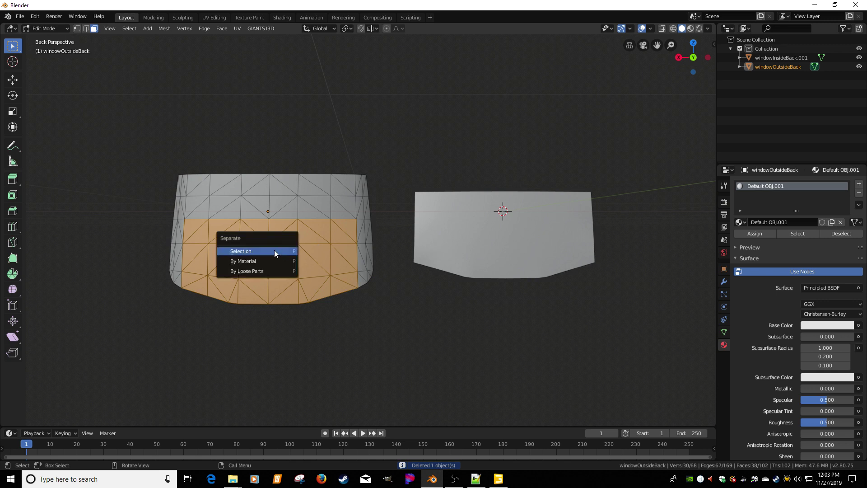
{"action": "left_click", "coordinate": [275, 250]}
{"action": "key", "text": "Tab"}
{"action": "left_click", "coordinate": [319, 370]}
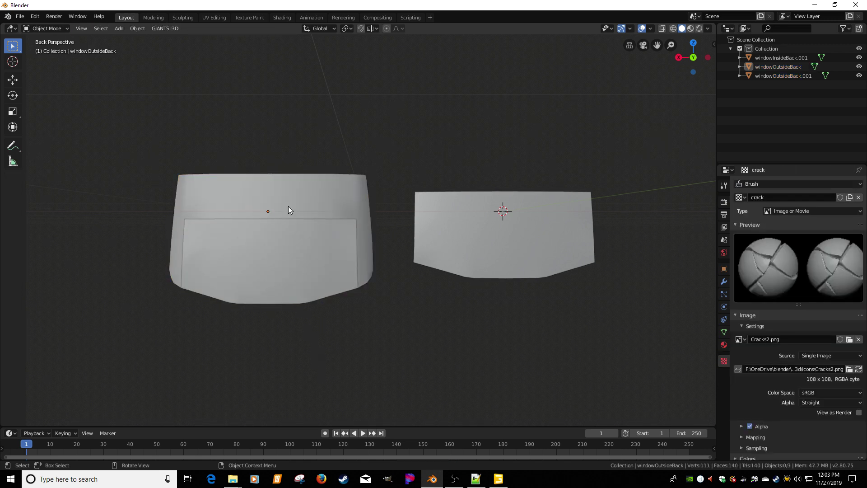
{"action": "left_click", "coordinate": [288, 206]}
{"action": "key", "text": "Delete"}
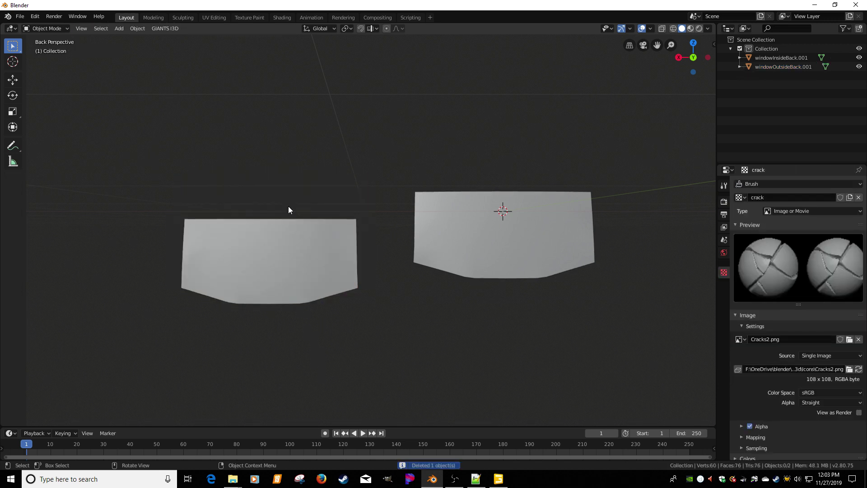
Rename the separated outside window piece as windowOutsideBackDecal
{"action": "left_click", "coordinate": [316, 267]}
{"action": "key", "text": "F2"}
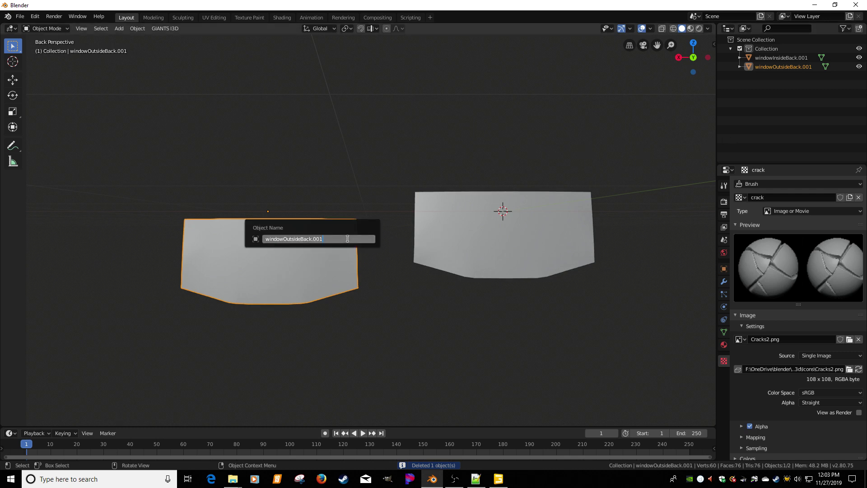
{"action": "key", "text": "BackSpace"}
{"action": "key", "text": "BackSpace"}
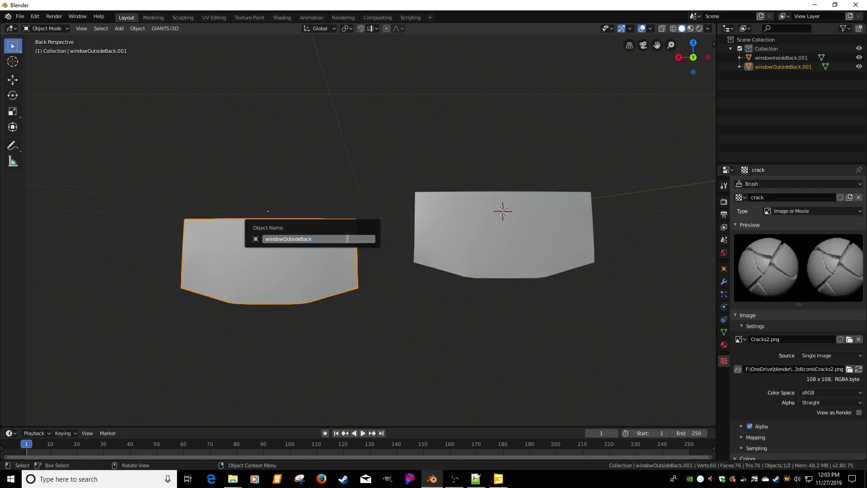
{"action": "type", "text": "Decal"}
{"action": "key", "text": "Return"}
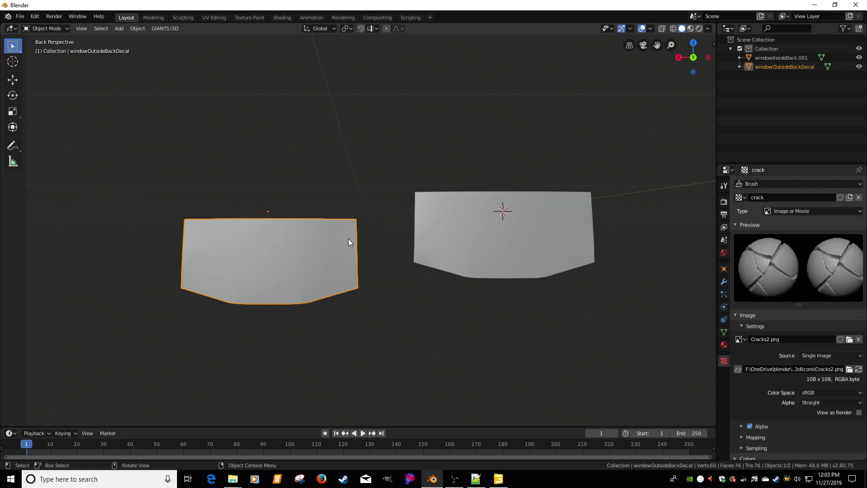
Rename the separated inside window piece as windowInsideBackDecal
{"action": "left_click", "coordinate": [475, 252]}
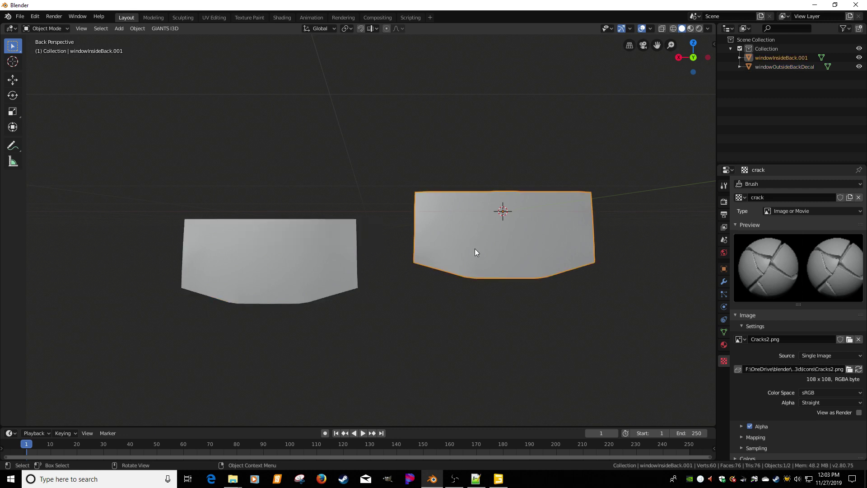
{"action": "key", "text": "F2"}
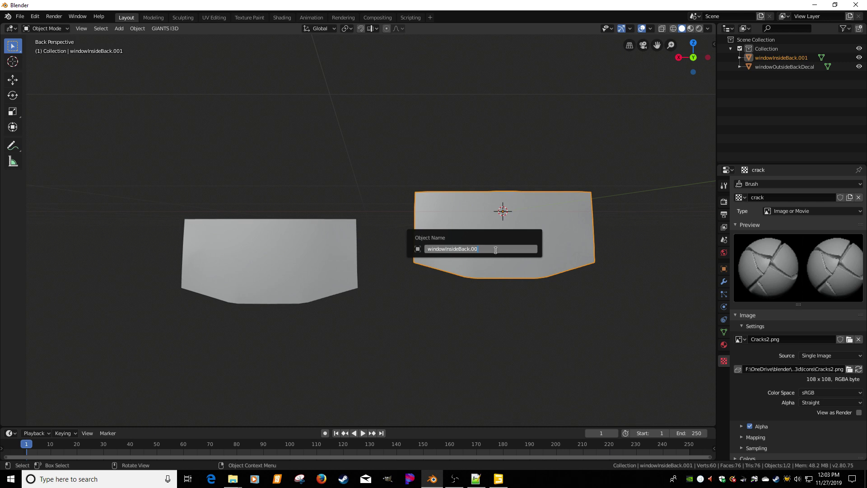
{"action": "type", "text": "Decal"}
{"action": "key", "text": "Return"}
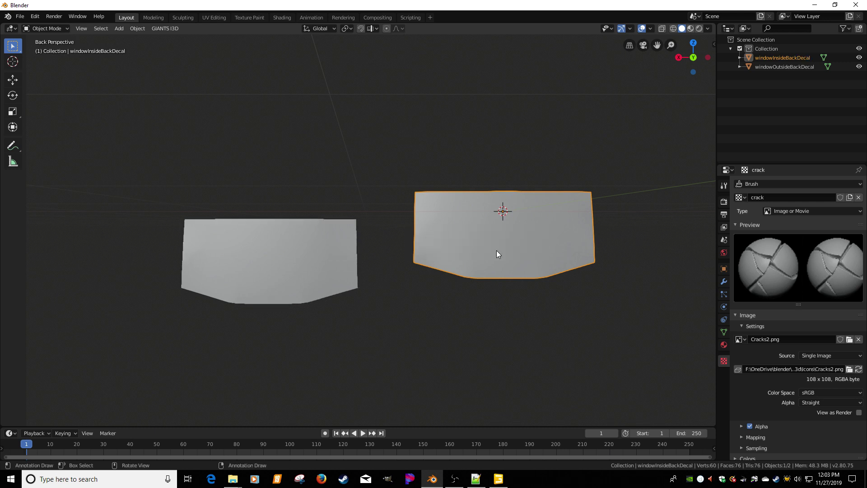
Assign the existing windowBackDecal_mat material to windowOutsideBackDecal in place of its default material
{"action": "left_click", "coordinate": [311, 258]}
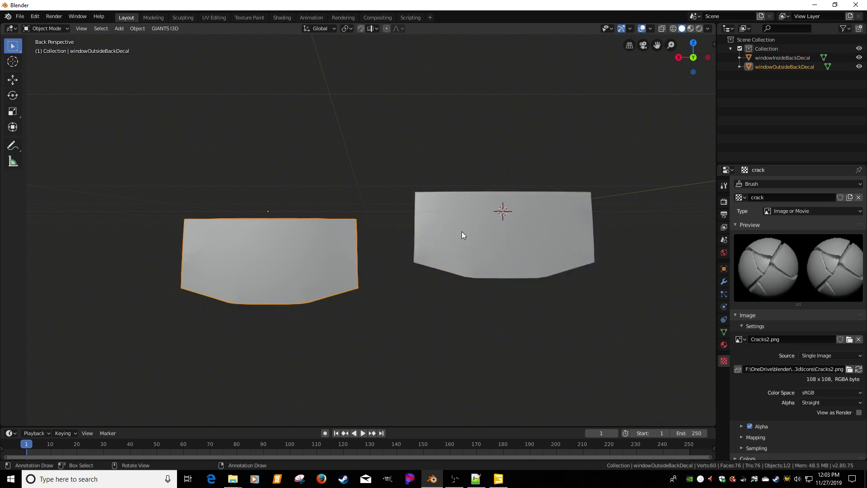
{"action": "left_click", "coordinate": [724, 344]}
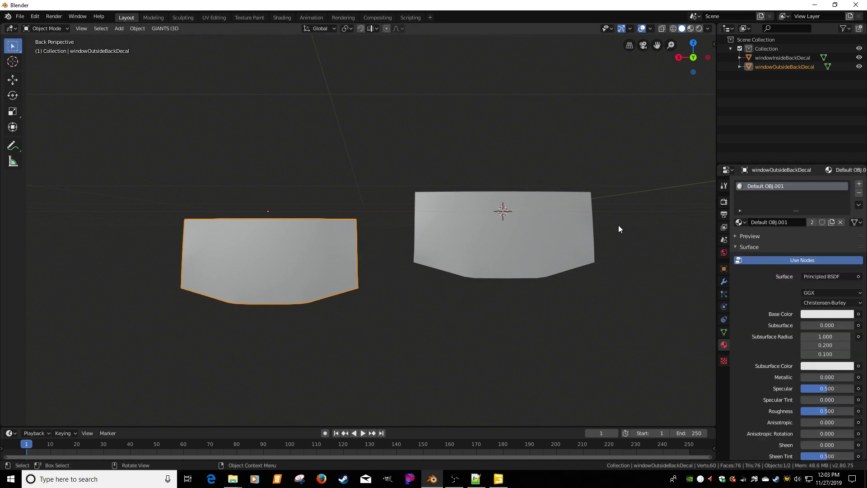
{"action": "left_click", "coordinate": [560, 229]}
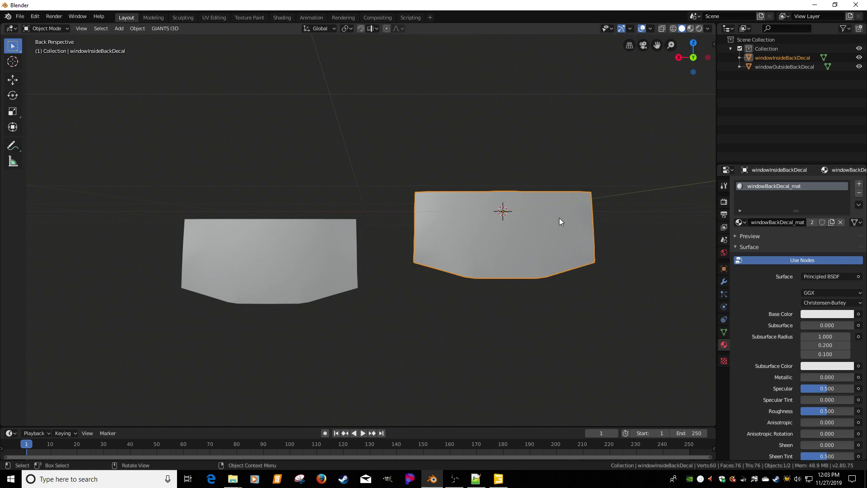
{"action": "left_click", "coordinate": [280, 271]}
{"action": "left_click", "coordinate": [741, 222]}
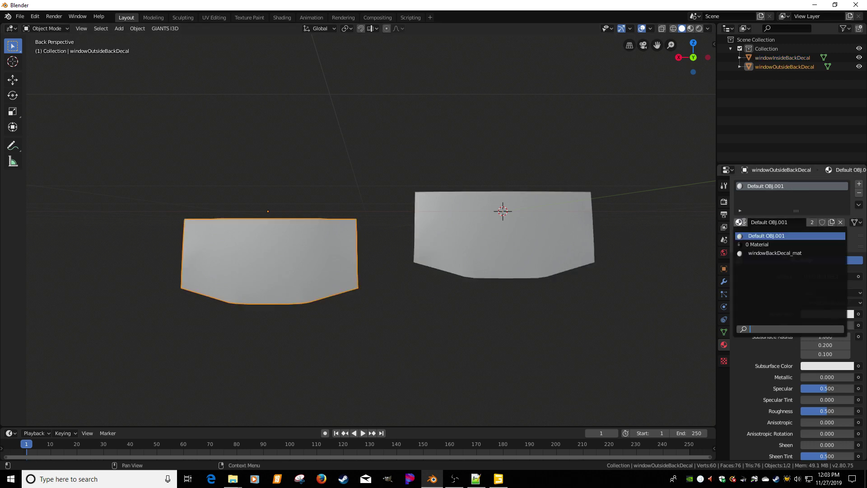
{"action": "left_click", "coordinate": [747, 251]}
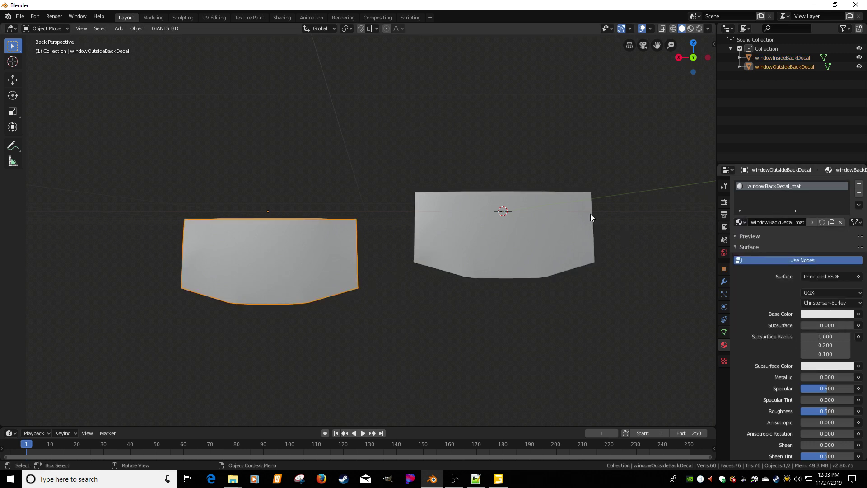
Compare the materials assigned to windowInsideBackDecal and windowOutsideBackDecal
{"action": "left_click", "coordinate": [578, 219]}
{"action": "left_click", "coordinate": [341, 244]}
{"action": "left_click", "coordinate": [452, 243]}
{"action": "left_click", "coordinate": [335, 253]}
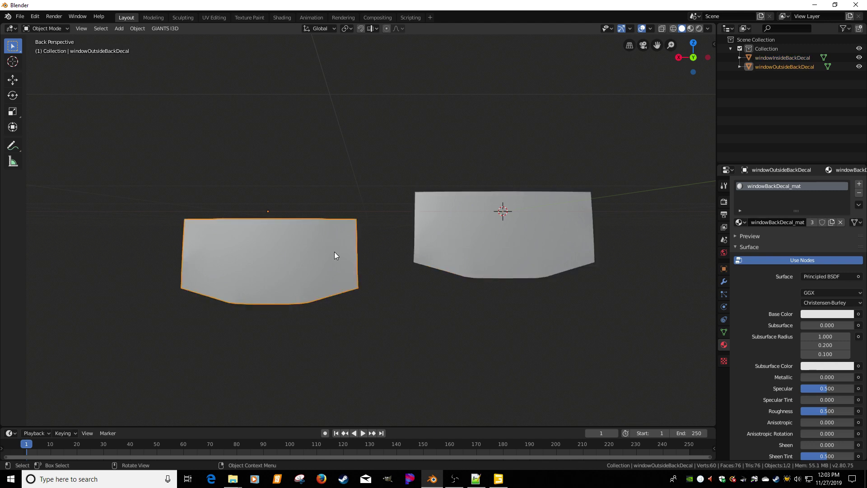
{"action": "left_click", "coordinate": [464, 242]}
{"action": "left_click", "coordinate": [337, 271]}
{"action": "left_click", "coordinate": [440, 244]}
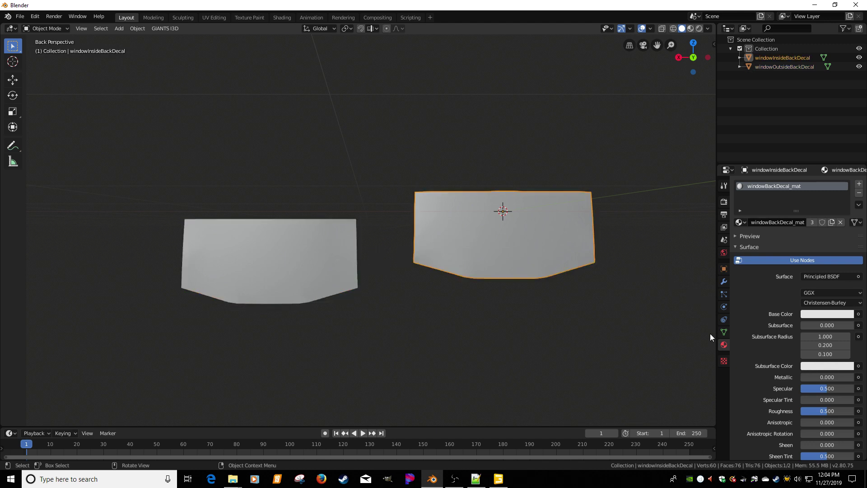
Compare the UV map lists in the mesh data of windowInsideBackDecal and windowOutsideBackDecal
{"action": "left_click", "coordinate": [724, 332]}
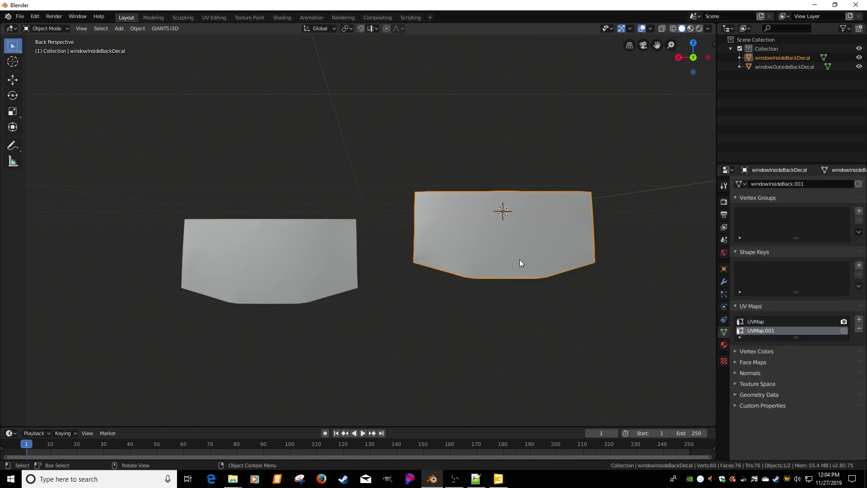
{"action": "left_click", "coordinate": [357, 263]}
{"action": "left_click", "coordinate": [443, 253]}
{"action": "left_click", "coordinate": [315, 260]}
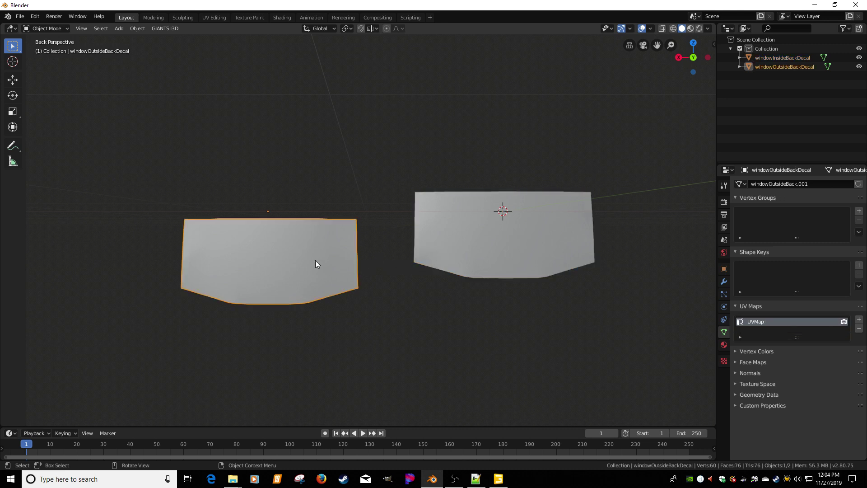
{"action": "left_click", "coordinate": [451, 238]}
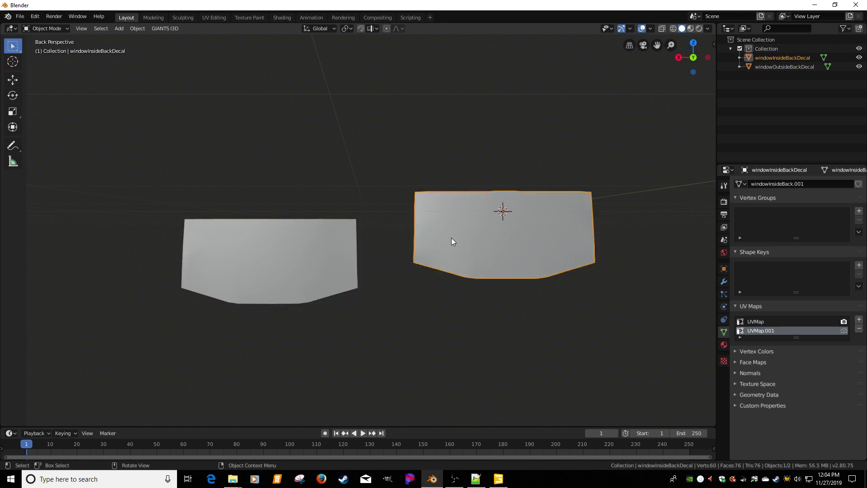
{"action": "left_click", "coordinate": [343, 260]}
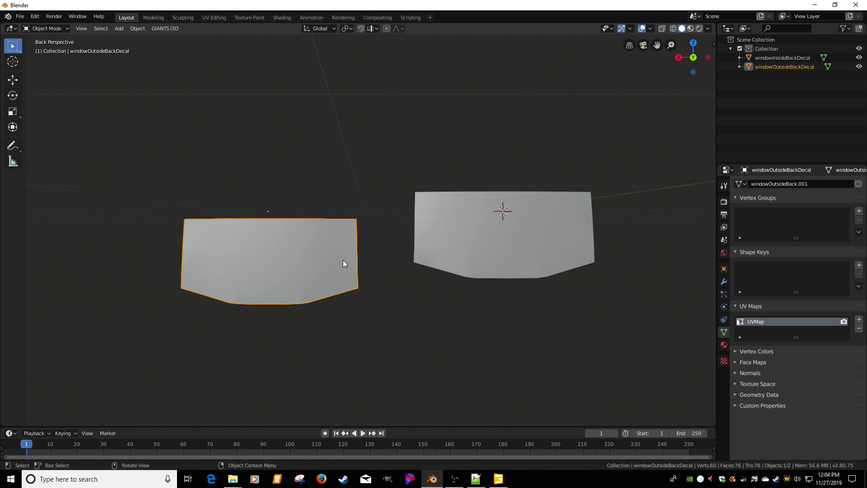
{"action": "left_click", "coordinate": [446, 236]}
{"action": "left_click", "coordinate": [316, 261]}
{"action": "left_click", "coordinate": [445, 229]}
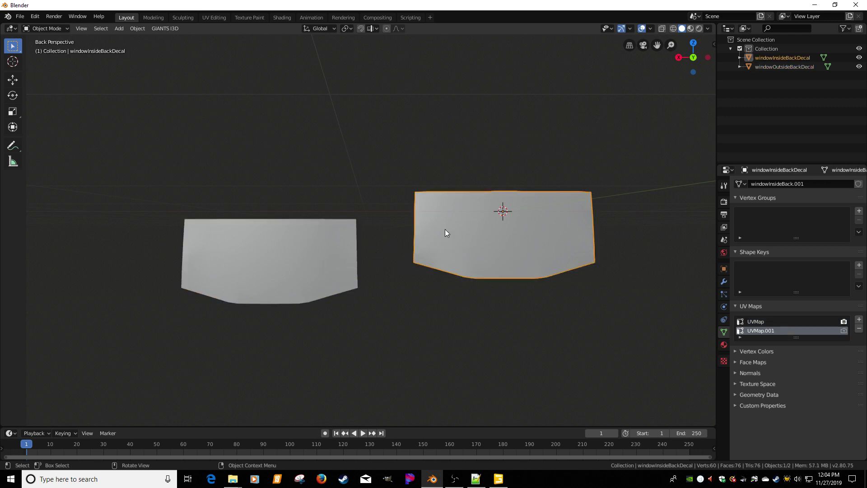
{"action": "left_click", "coordinate": [328, 260]}
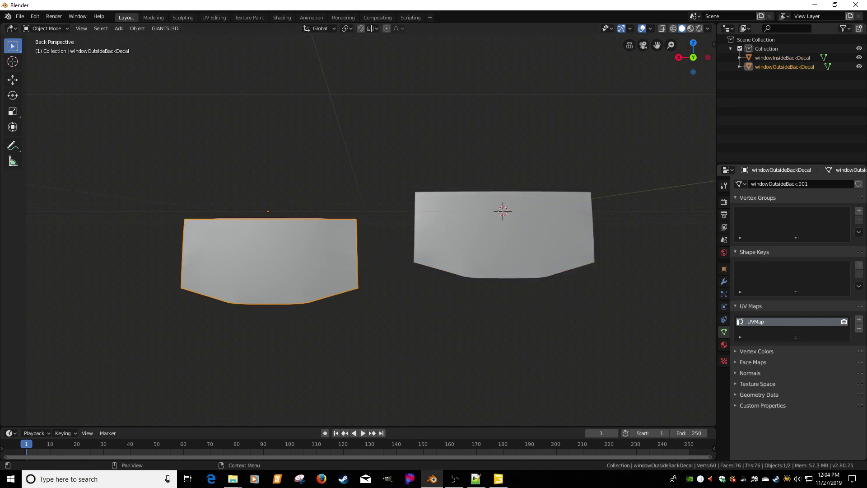
Add a second UV map to windowOutsideBackDecal and compare its UV map list with that of windowInsideBackDecal
{"action": "left_click", "coordinate": [859, 320]}
{"action": "left_click", "coordinate": [510, 260]}
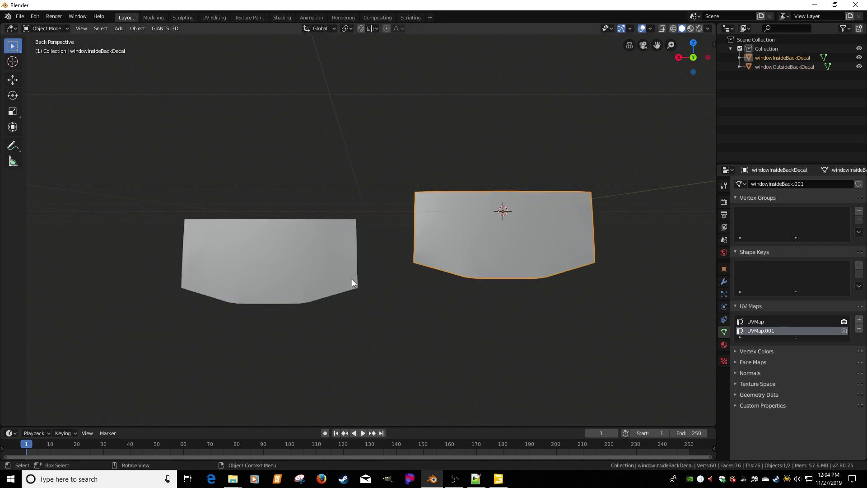
{"action": "left_click", "coordinate": [351, 279]}
{"action": "left_click", "coordinate": [418, 266]}
{"action": "left_click", "coordinate": [352, 272]}
{"action": "left_click", "coordinate": [411, 245]}
{"action": "left_click", "coordinate": [315, 255]}
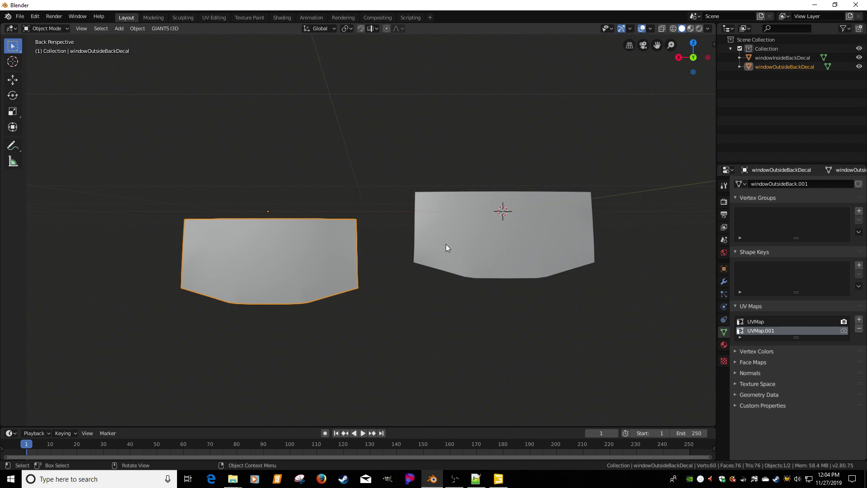
{"action": "left_click", "coordinate": [465, 238]}
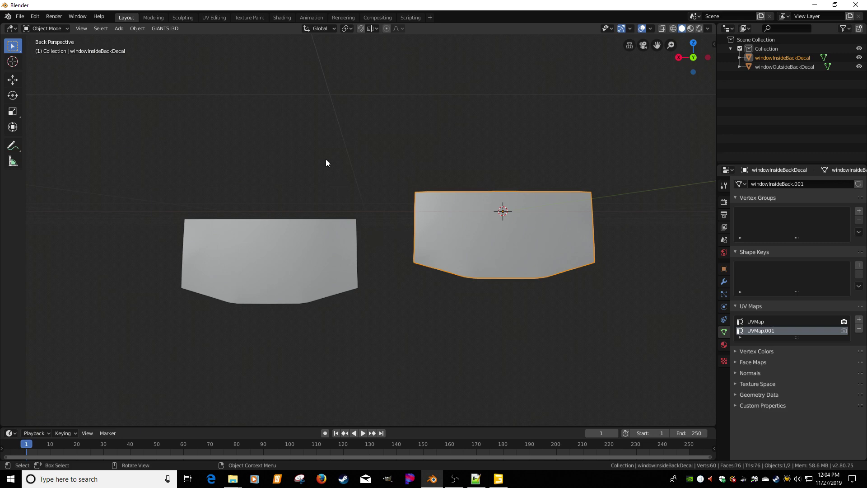
Switch to the Modeling workspace and make UVMap the active UV map of windowInsideBackDecal
{"action": "left_click", "coordinate": [153, 17]}
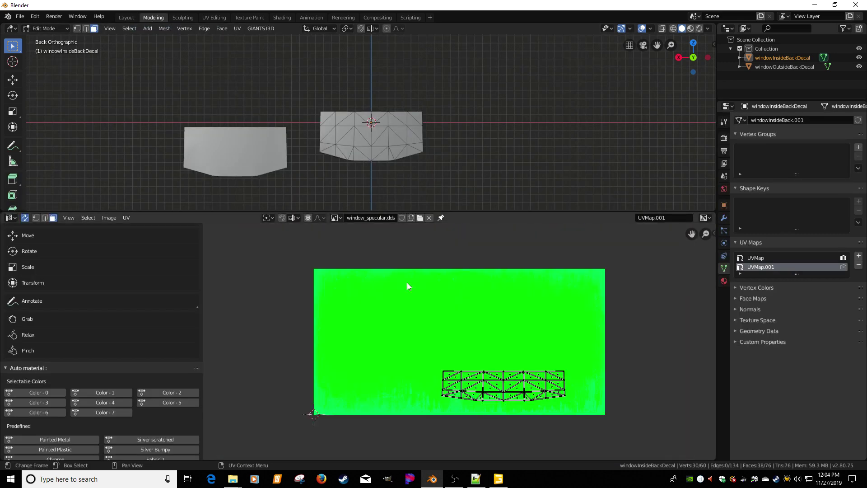
{"action": "left_click", "coordinate": [750, 258]}
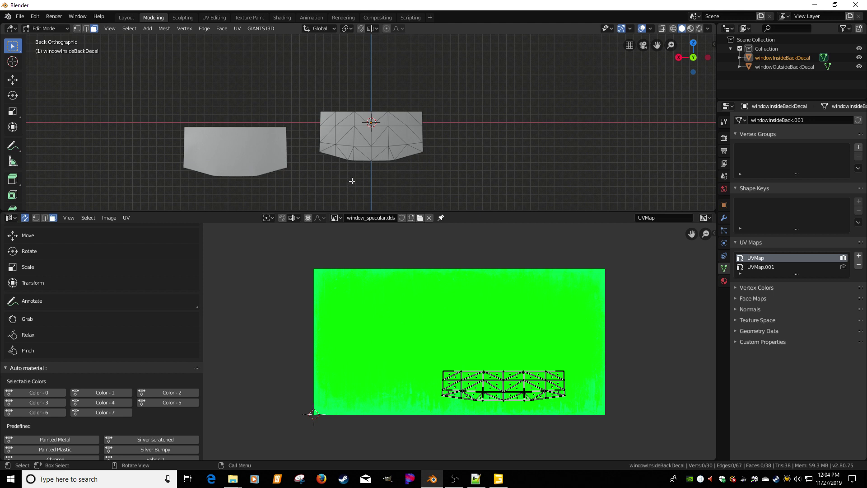
{"action": "key", "text": "Tab"}
Compare which UV map is active on windowOutsideBackDecal and on windowInsideBackDecal
{"action": "left_click", "coordinate": [269, 147]}
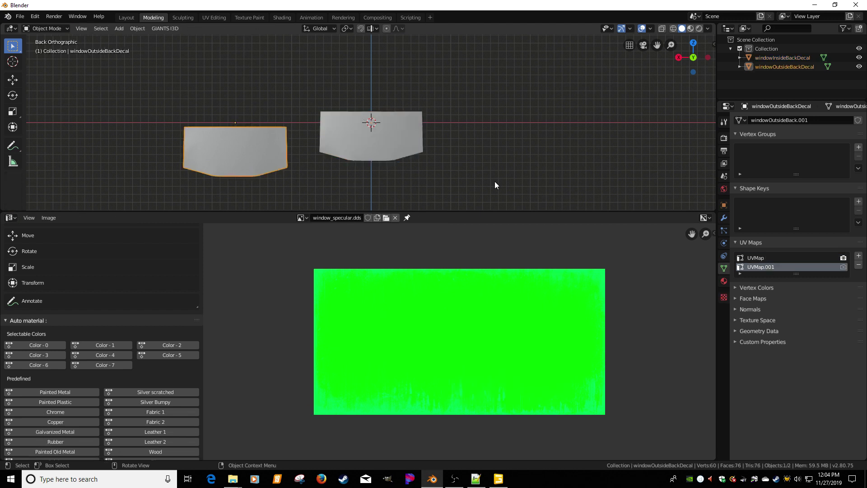
{"action": "left_click", "coordinate": [375, 149]}
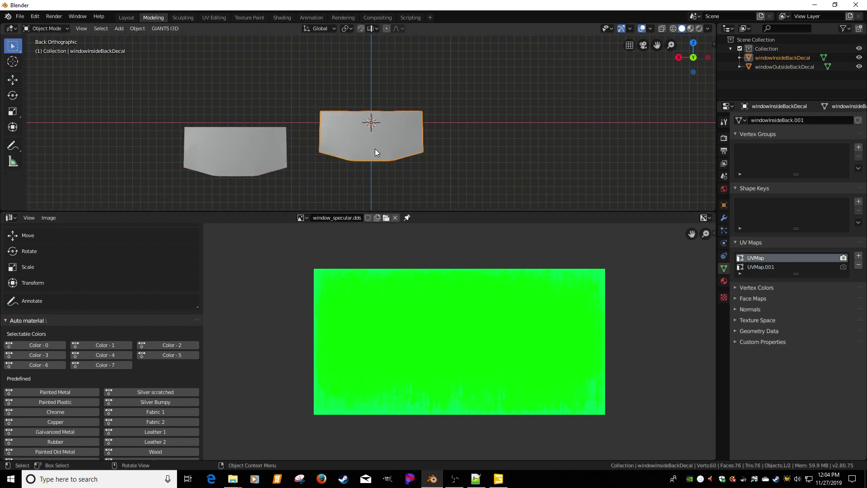
{"action": "left_click", "coordinate": [210, 149]}
{"action": "left_click", "coordinate": [349, 153], "text": "shift"}
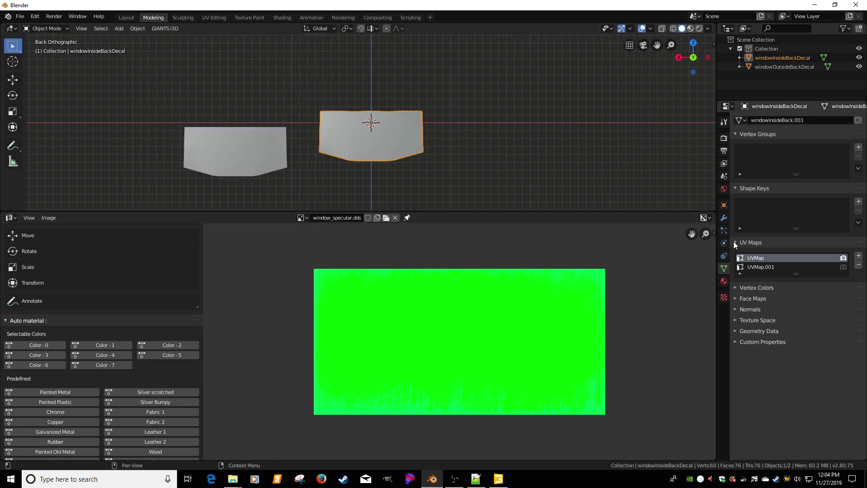
{"action": "left_click", "coordinate": [275, 158]}
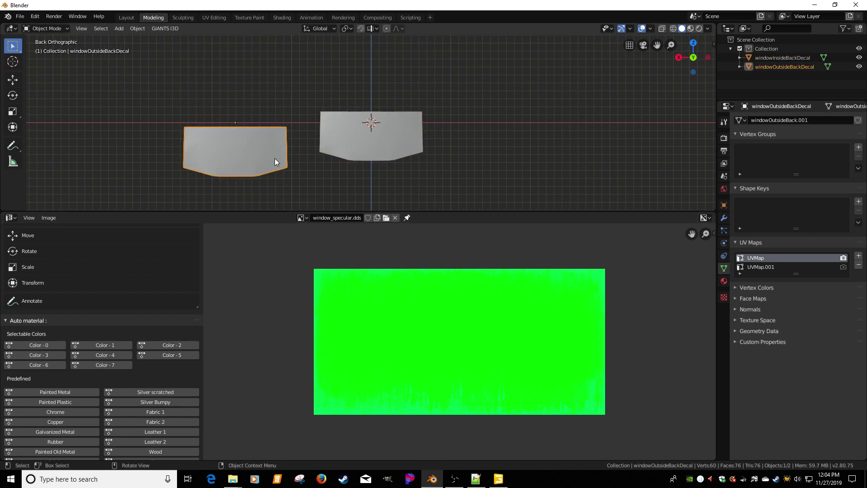
{"action": "left_click", "coordinate": [756, 266]}
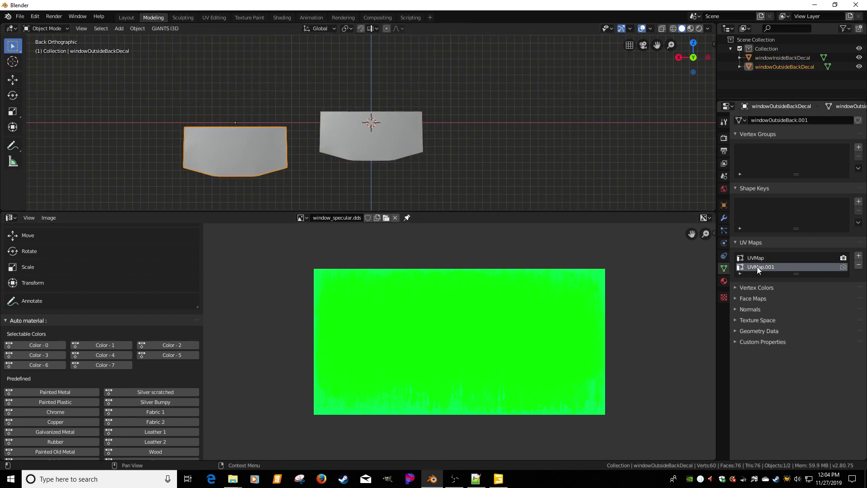
{"action": "left_click", "coordinate": [355, 139]}
{"action": "left_click", "coordinate": [288, 163]}
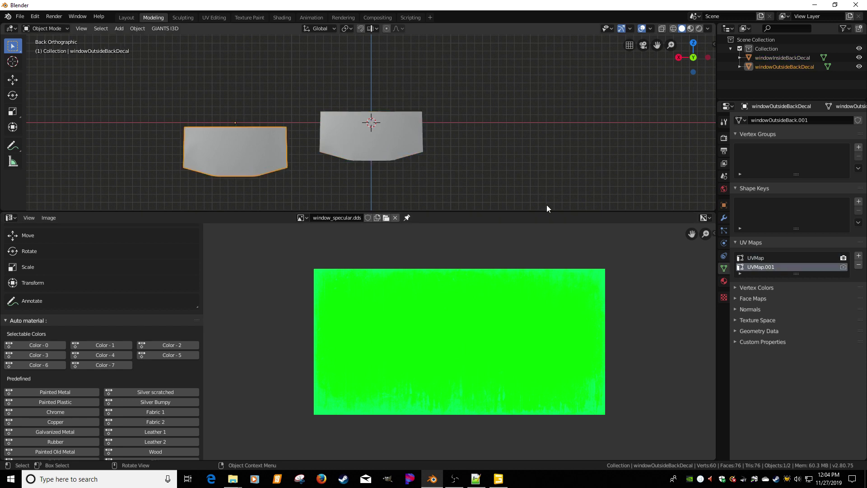
Rename the first UV map of windowOutsideBackDecal as diffuse and the second as spec
{"action": "left_click", "coordinate": [749, 258]}
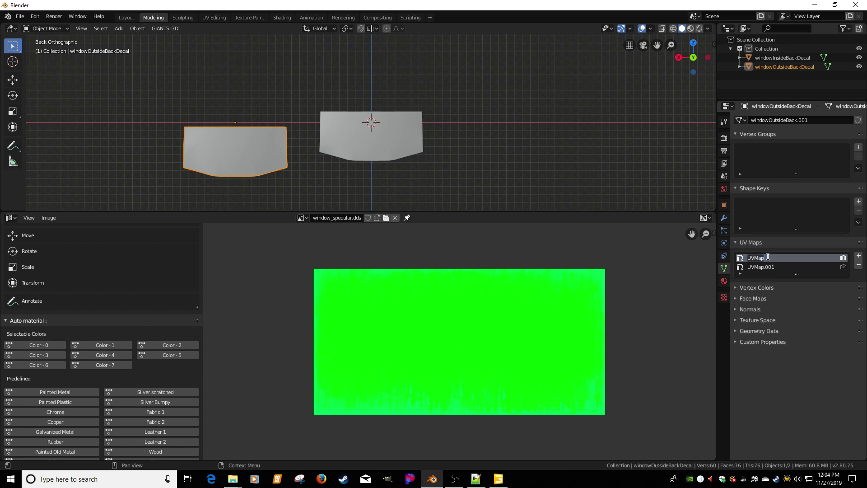
{"action": "type", "text": "diffuse"}
{"action": "double_click", "coordinate": [770, 267]}
{"action": "type", "text": "spec"}
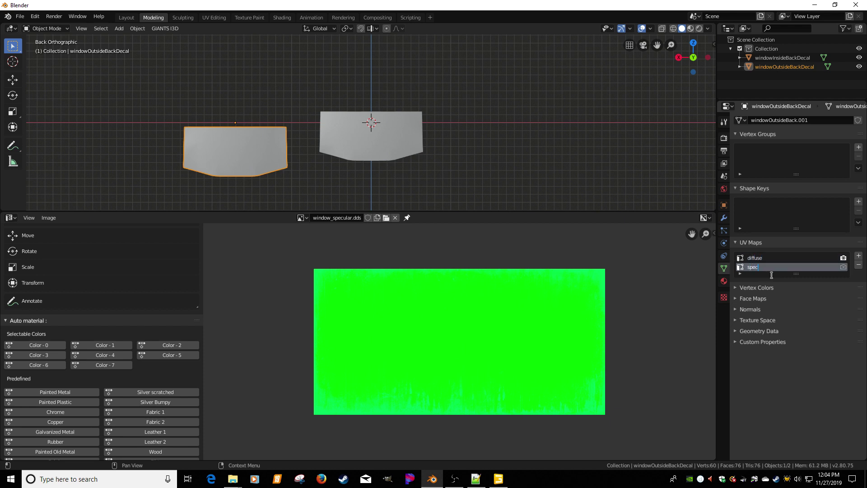
{"action": "key", "text": "Return"}
Rename the two UV maps of windowInsideBackDecal to match, as diffuse and spec
{"action": "left_click", "coordinate": [393, 138]}
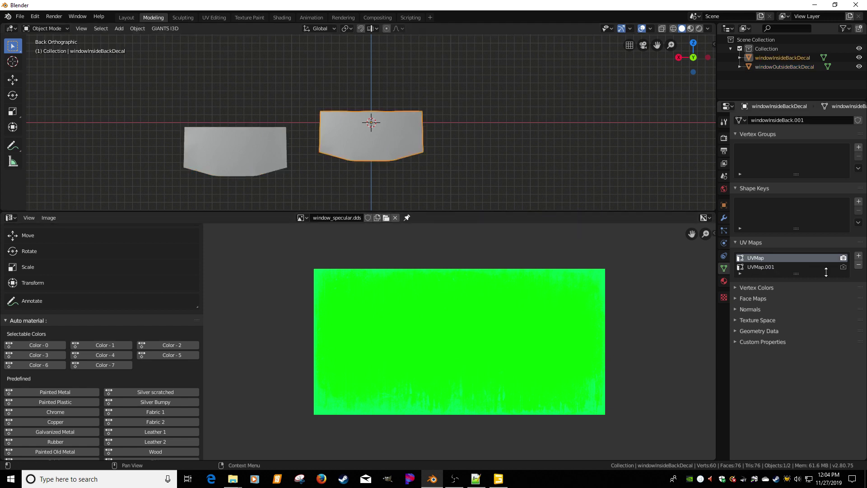
{"action": "double_click", "coordinate": [782, 261]}
{"action": "type", "text": "diffuse"}
{"action": "double_click", "coordinate": [773, 258]}
{"action": "type", "text": "d"}
{"action": "left_click", "coordinate": [762, 267]}
{"action": "double_click", "coordinate": [763, 269]}
{"action": "type", "text": "spec"}
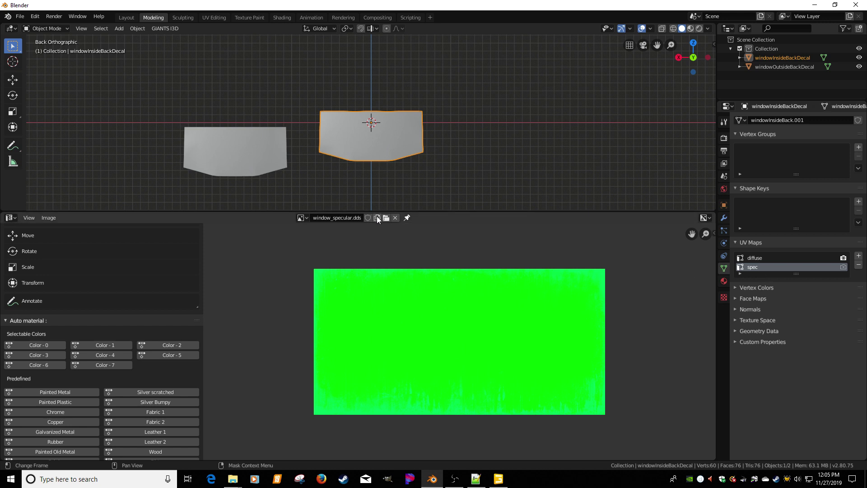
Inspect the spec UV layout of each decal in turn in Edit Mode
{"action": "left_click", "coordinate": [281, 164]}
{"action": "key", "text": "Tab"}
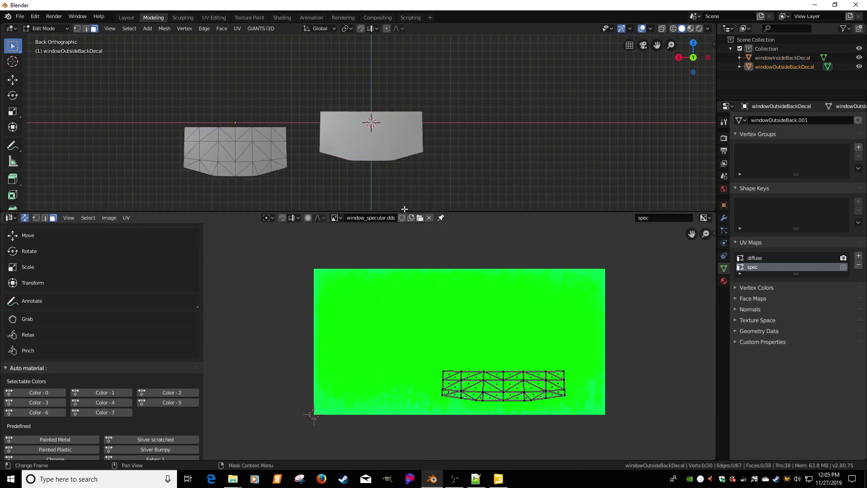
{"action": "key", "text": "Tab"}
{"action": "left_click", "coordinate": [392, 151]}
{"action": "key", "text": "Tab"}
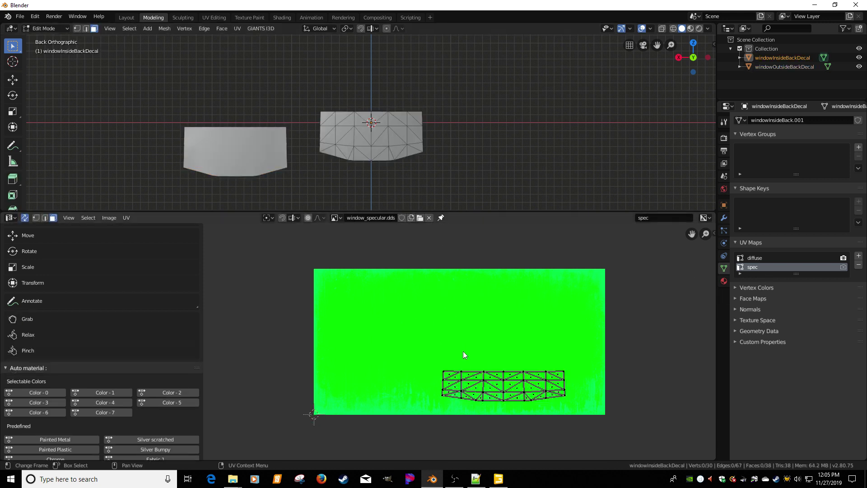
{"action": "key", "text": "Tab"}
Bring both decals into Edit Mode together and select all their faces to view their combined spec UV layout
{"action": "left_click", "coordinate": [267, 154]}
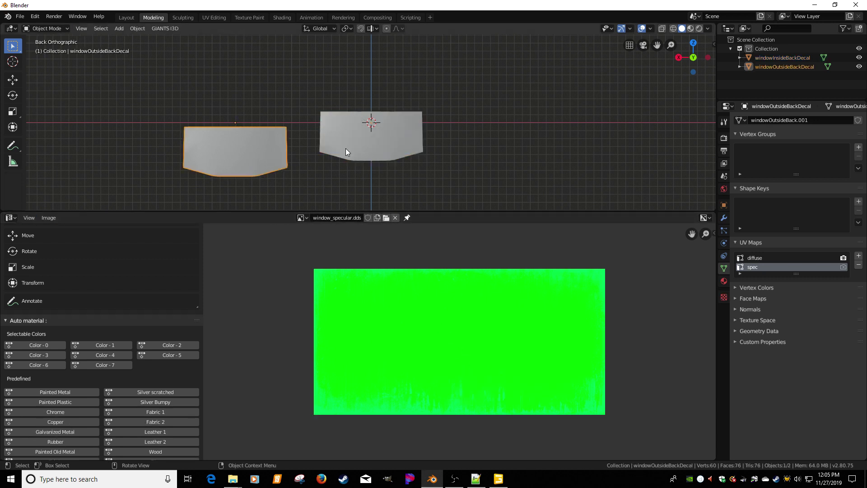
{"action": "left_click", "coordinate": [354, 143], "text": "shift"}
{"action": "key", "text": "Tab"}
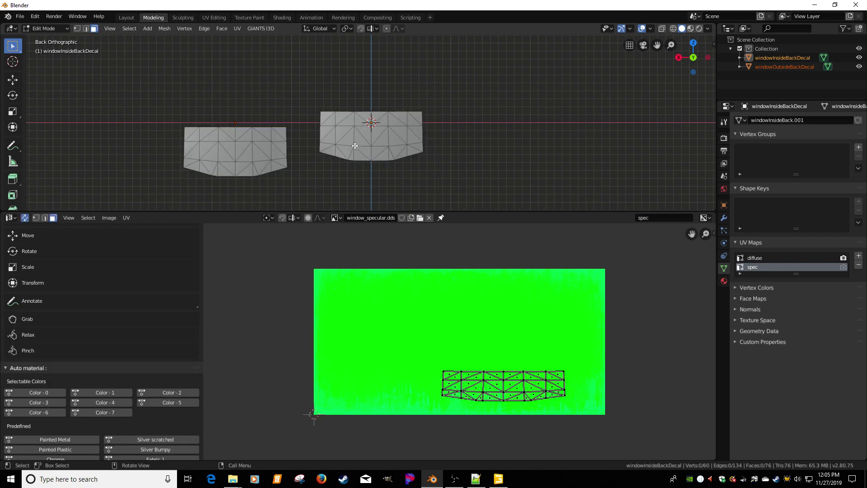
{"action": "key", "text": "a"}
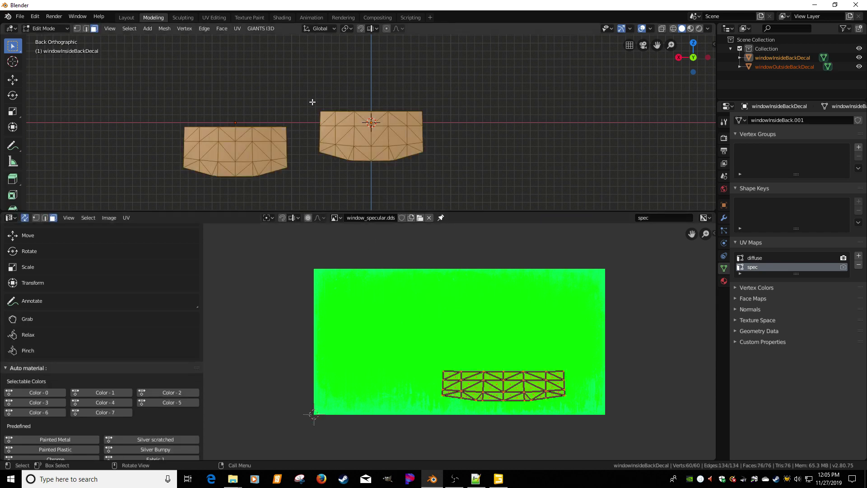
Try moving the inside decal's faces and its spec UV island, then select the outside decal's faces for comparison
{"action": "left_click_drag", "start_coordinate": [311, 100], "coordinate": [455, 161]}
{"action": "key", "text": "g"}
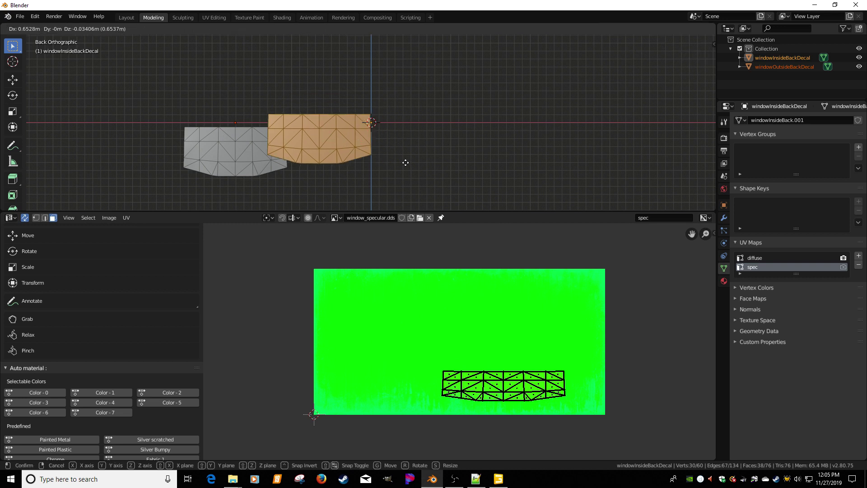
{"action": "key", "text": "Escape"}
{"action": "left_click_drag", "start_coordinate": [425, 309], "coordinate": [481, 365]}
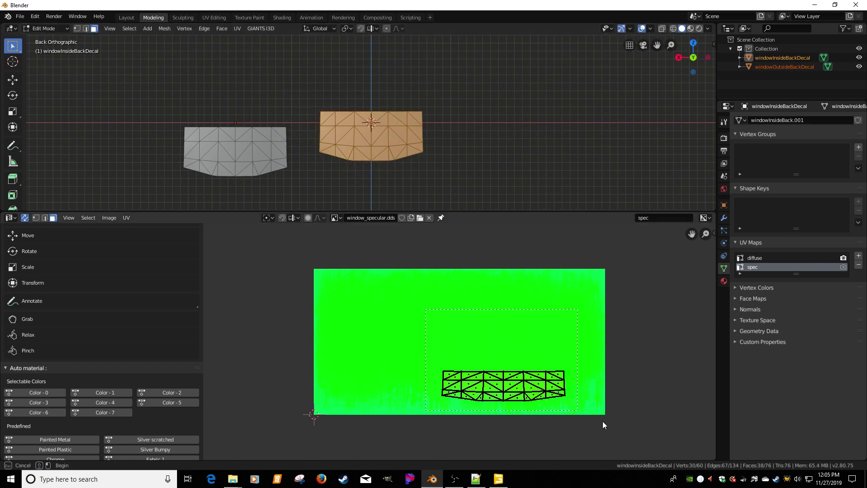
{"action": "key", "text": "a"}
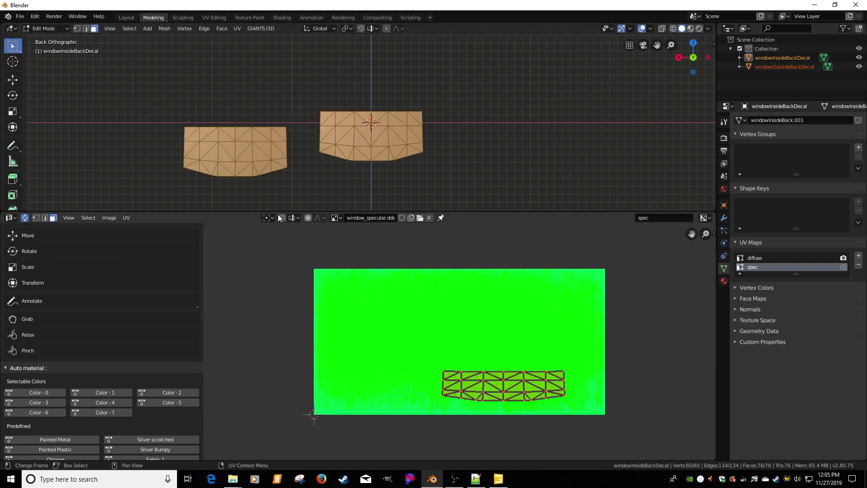
{"action": "left_click_drag", "start_coordinate": [306, 100], "coordinate": [460, 168]}
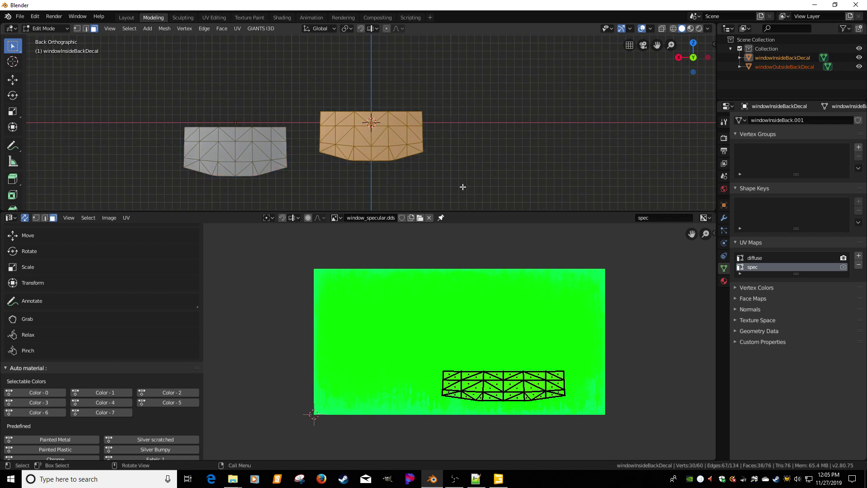
{"action": "key", "text": "g"}
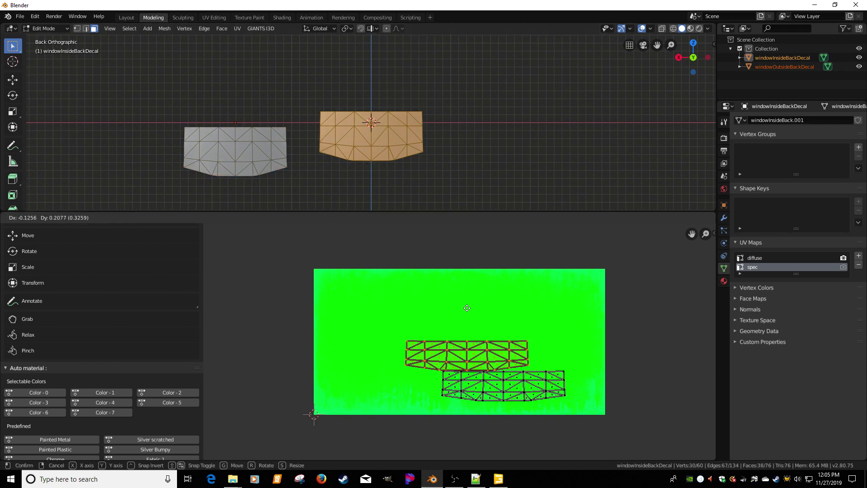
{"action": "key", "text": "Escape"}
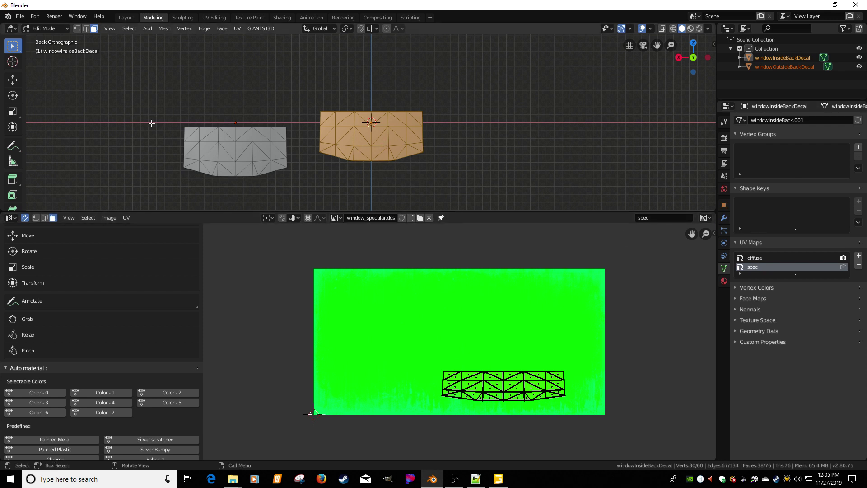
{"action": "left_click_drag", "start_coordinate": [156, 111], "coordinate": [311, 181]}
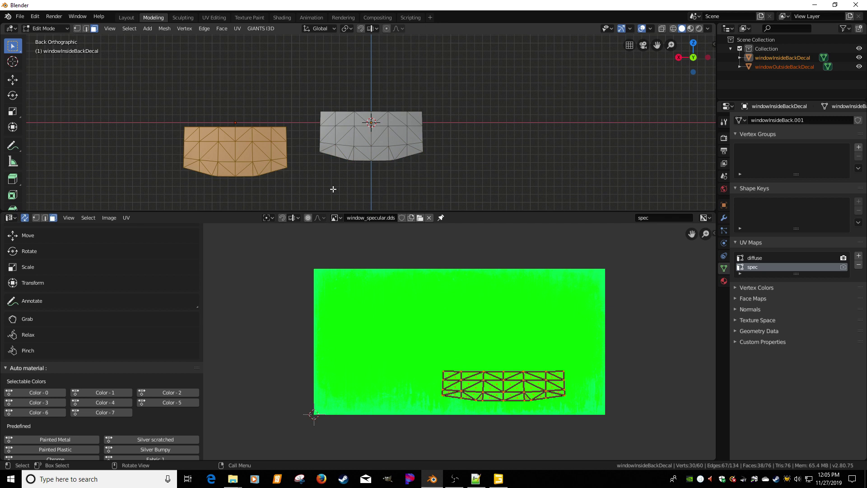
Make diffuse the active UV map on both decals, leave Edit Mode, and check the active map on each object
{"action": "left_click", "coordinate": [759, 258]}
{"action": "key", "text": "Tab"}
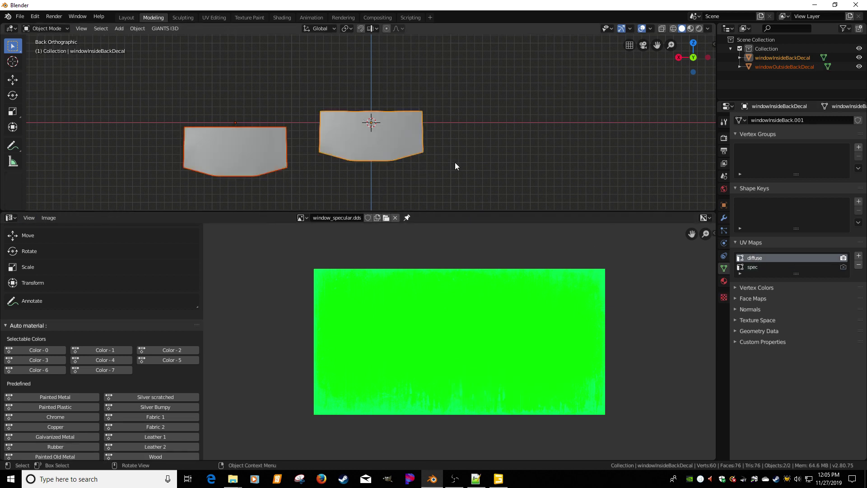
{"action": "left_click", "coordinate": [389, 135]}
{"action": "left_click", "coordinate": [257, 163]}
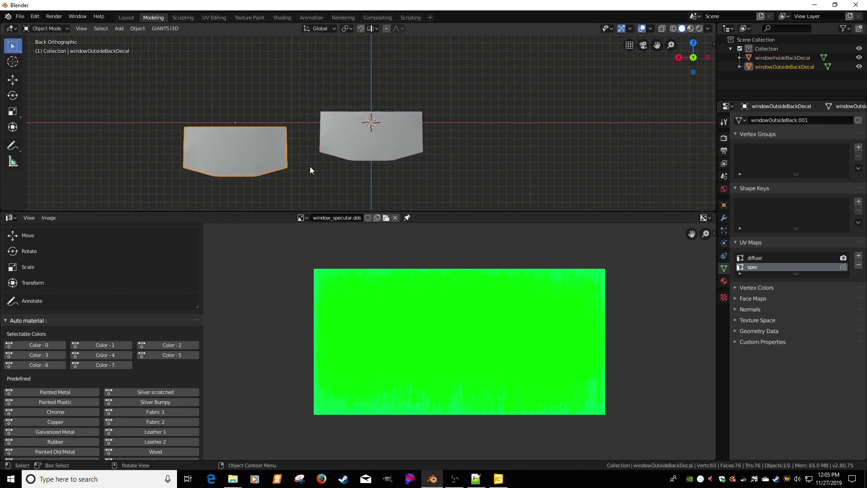
{"action": "left_click", "coordinate": [754, 258]}
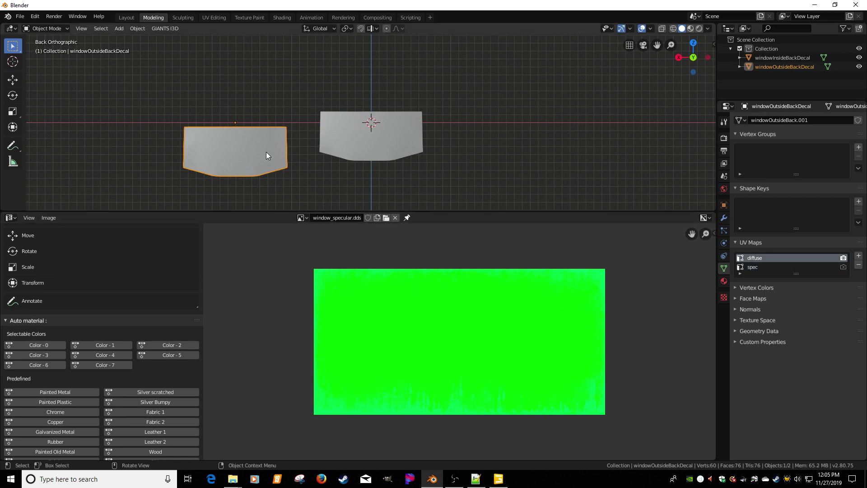
{"action": "left_click", "coordinate": [339, 144]}
{"action": "left_click", "coordinate": [240, 147]}
{"action": "left_click", "coordinate": [331, 138]}
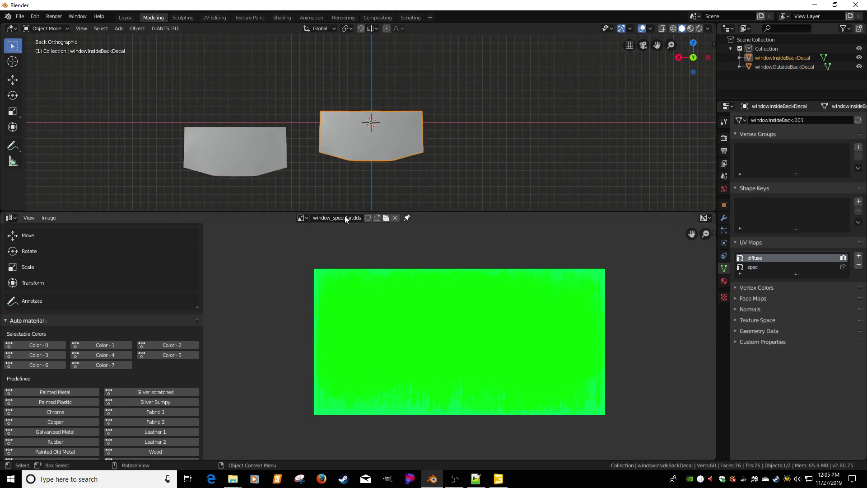
Open the wyliePup.dds image from the FS19_series8R folder in the UV editor
{"action": "left_click", "coordinate": [386, 217]}
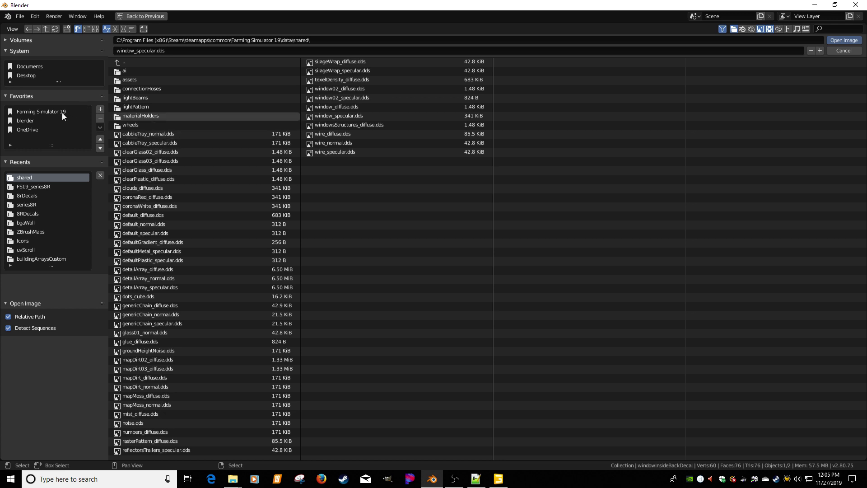
{"action": "left_click", "coordinate": [41, 186]}
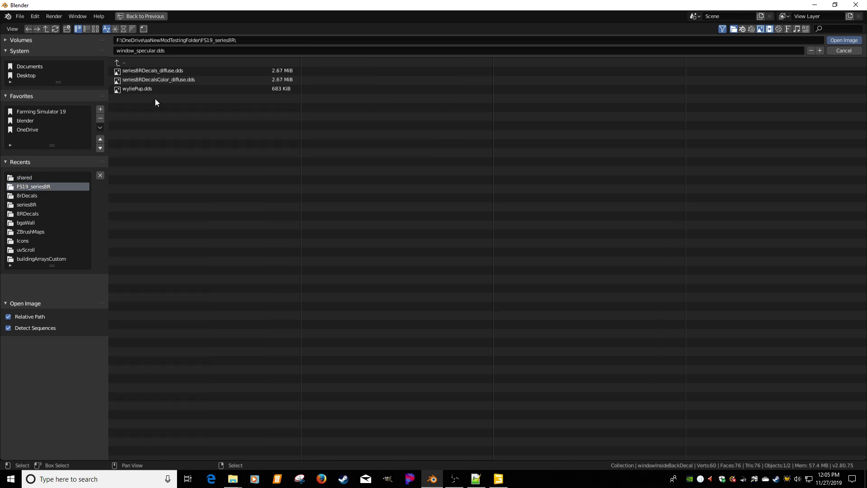
{"action": "double_click", "coordinate": [142, 89]}
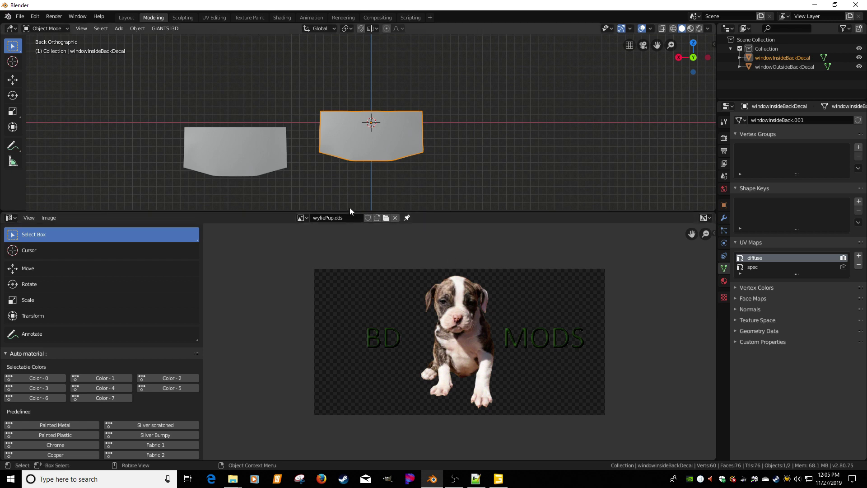
Bring the inside and outside decals into Edit Mode together and select all faces of both
{"action": "left_click", "coordinate": [295, 167]}
{"action": "left_click", "coordinate": [362, 150], "text": "shift"}
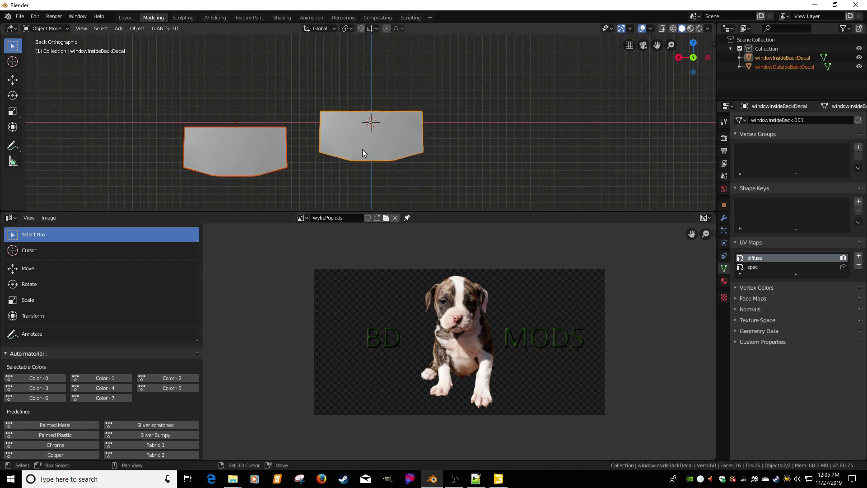
{"action": "left_click", "coordinate": [287, 150]}
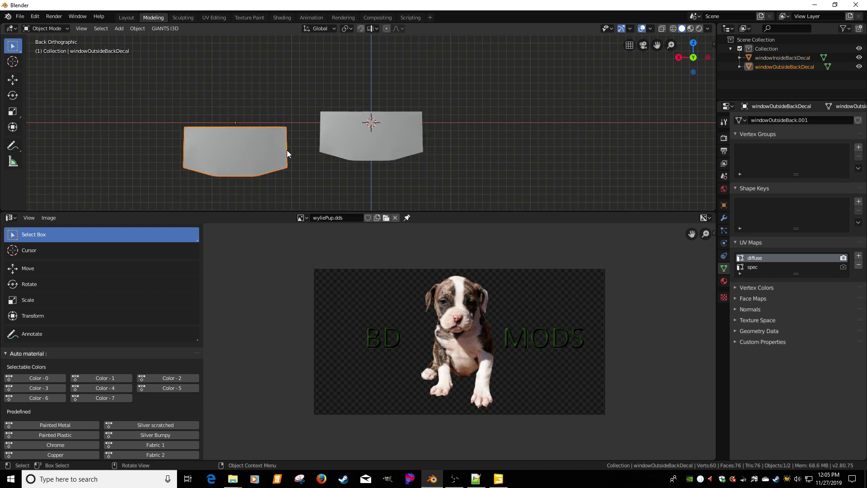
{"action": "left_click", "coordinate": [356, 139], "text": "shift"}
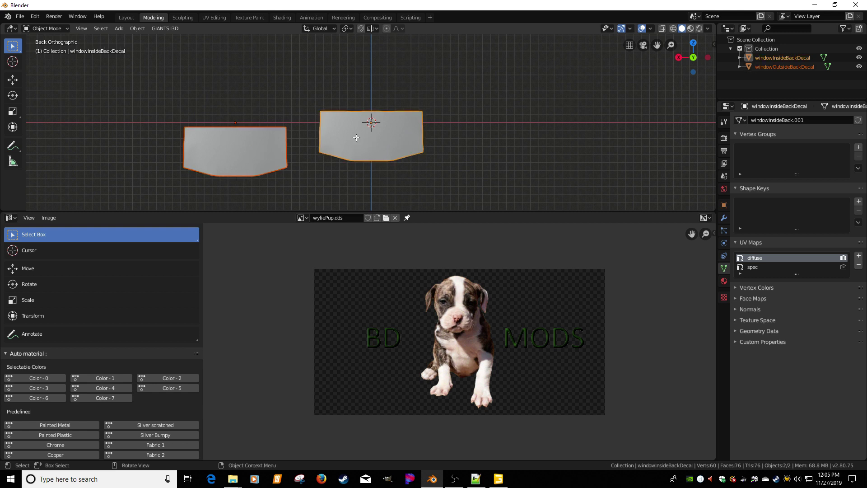
{"action": "key", "text": "Tab"}
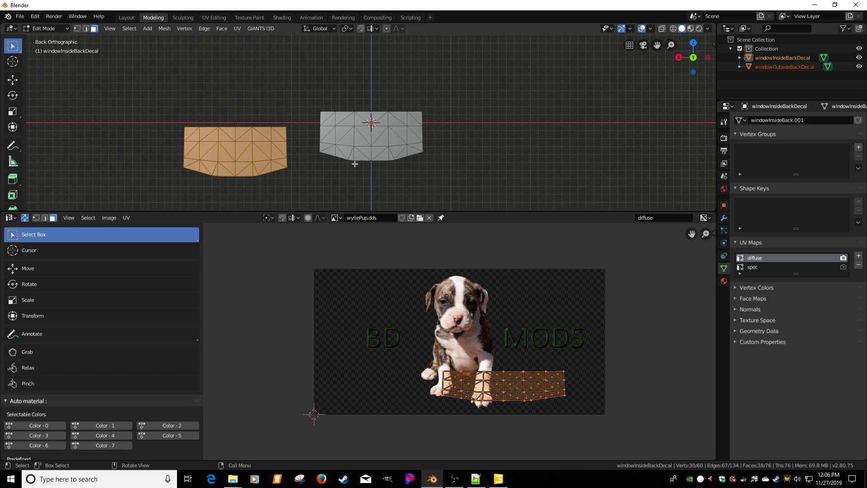
{"action": "key", "text": "a"}
{"action": "key", "text": "alt+a"}
{"action": "key", "text": "a"}
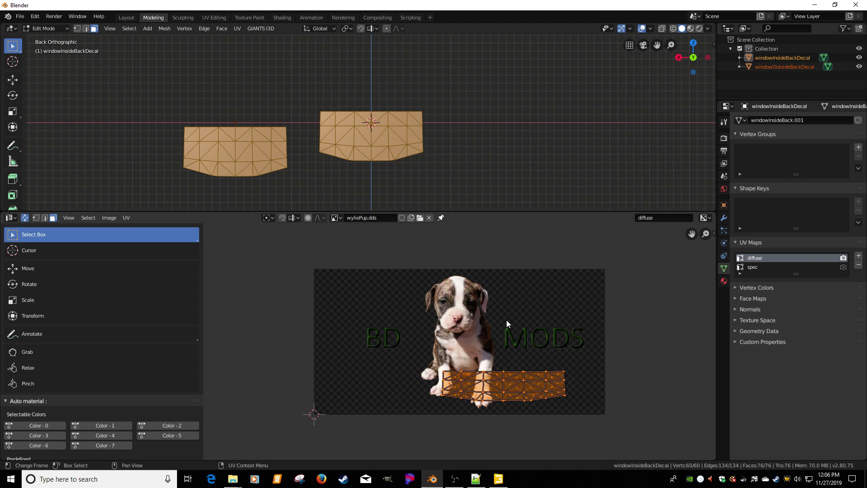
Center the decals' diffuse UV island over the puppy and scale it uniformly to nearly the full width of the wyliePup.dds image
{"action": "key", "text": "g"}
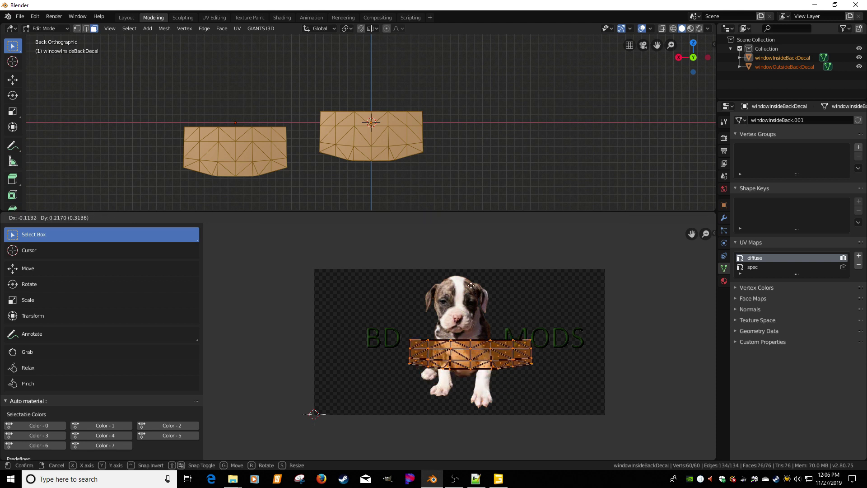
{"action": "left_click", "coordinate": [457, 271]}
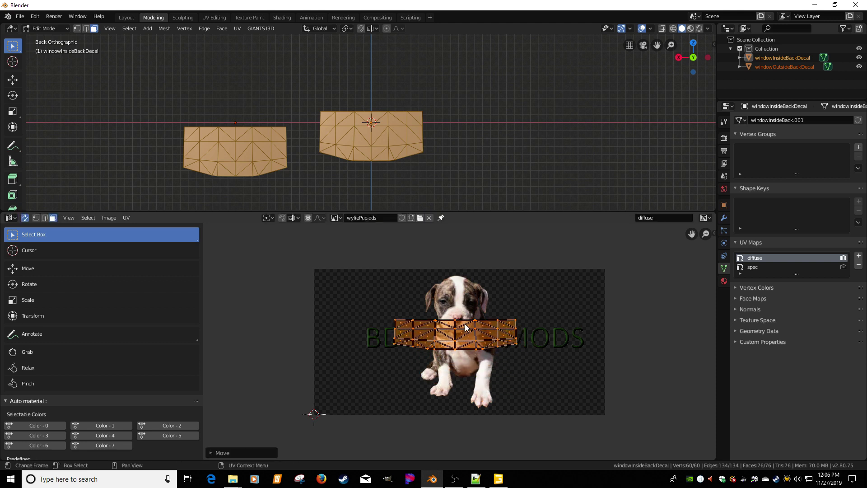
{"action": "key", "text": "s"}
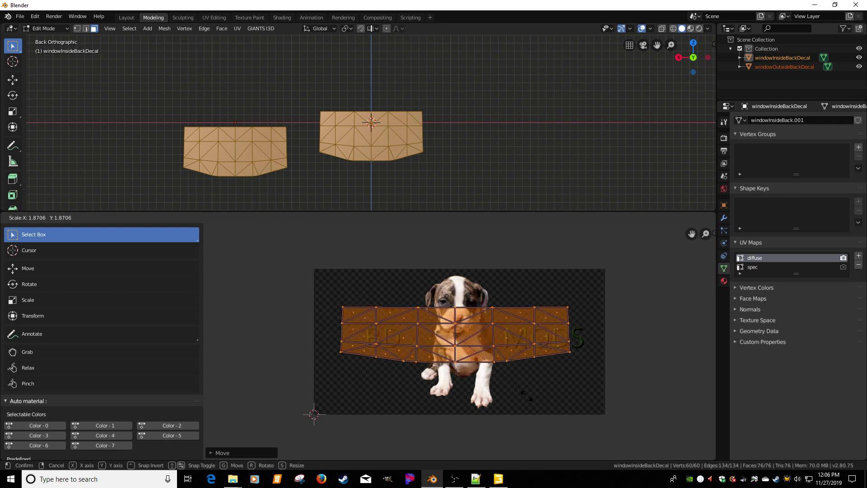
{"action": "left_click", "coordinate": [541, 409]}
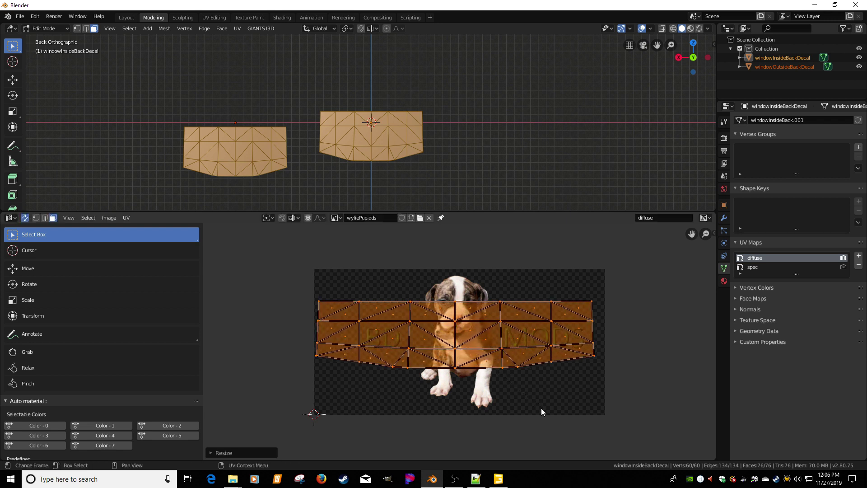
{"action": "key", "text": "g"}
{"action": "left_click", "coordinate": [543, 409]}
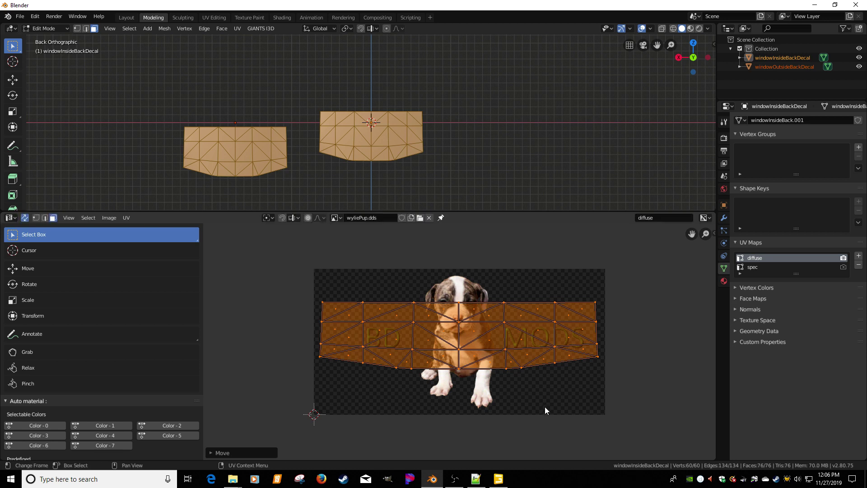
{"action": "key", "text": "s"}
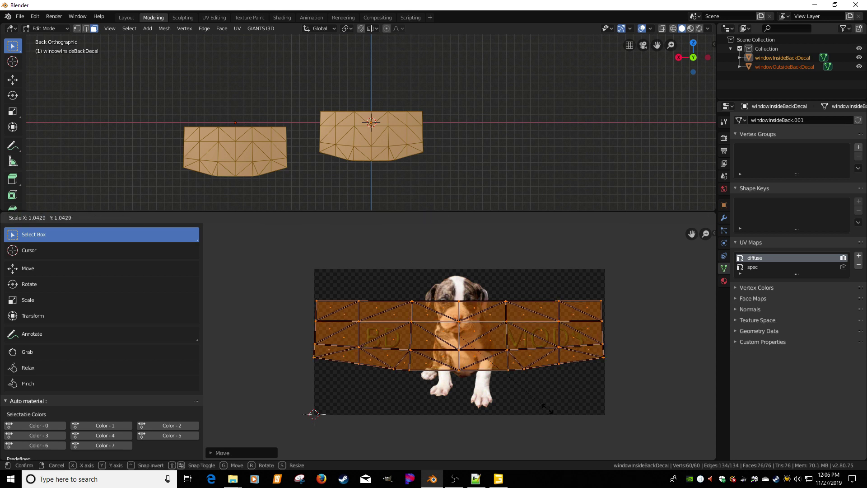
{"action": "left_click", "coordinate": [545, 410]}
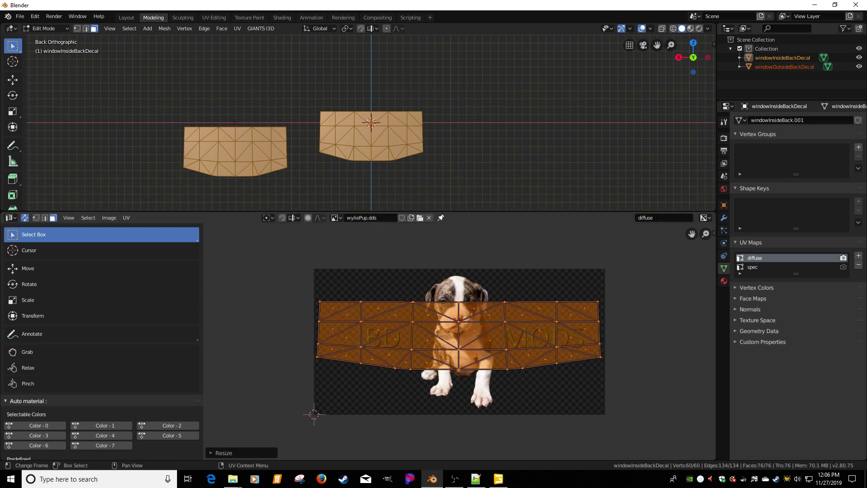
Stretch the diffuse UV island along Y and shift it vertically so it covers the whole puppy and nearly the full image height
{"action": "key", "text": "s"}
{"action": "key", "text": "y"}
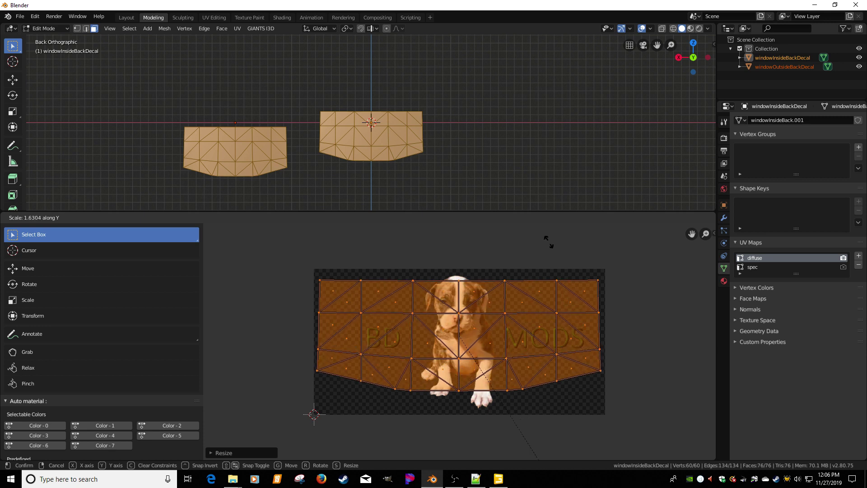
{"action": "left_click", "coordinate": [550, 276]}
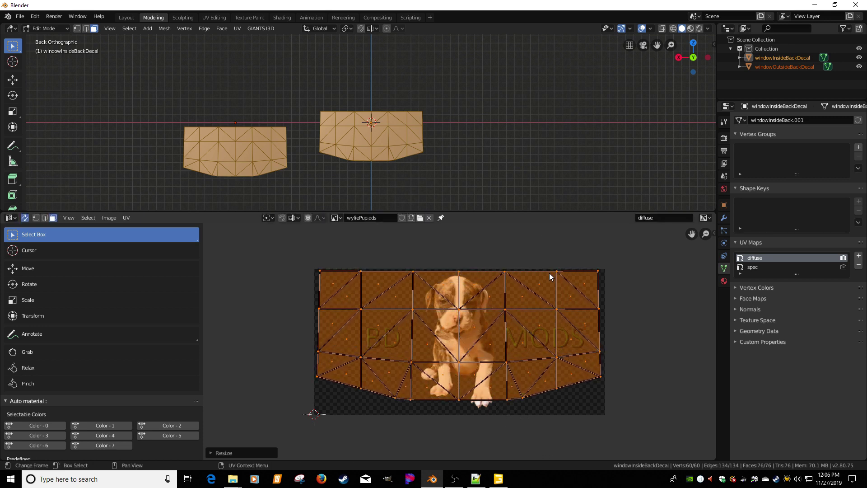
{"action": "key", "text": "g"}
{"action": "key", "text": "y"}
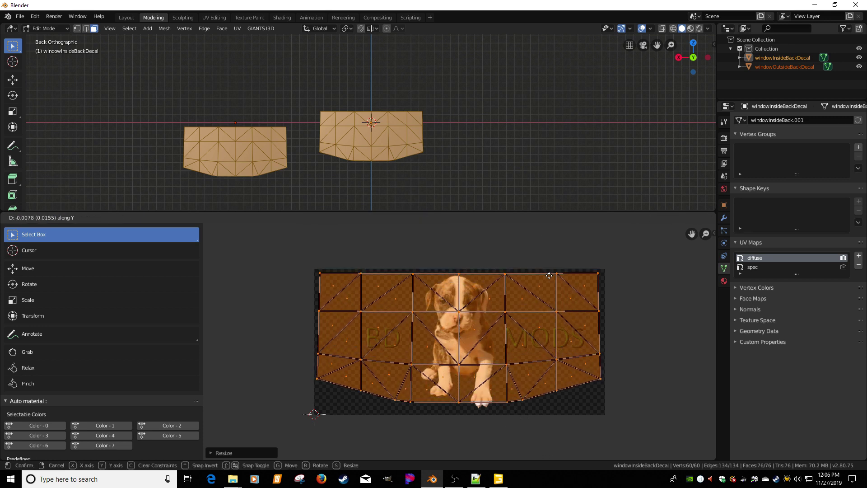
{"action": "left_click", "coordinate": [548, 278]}
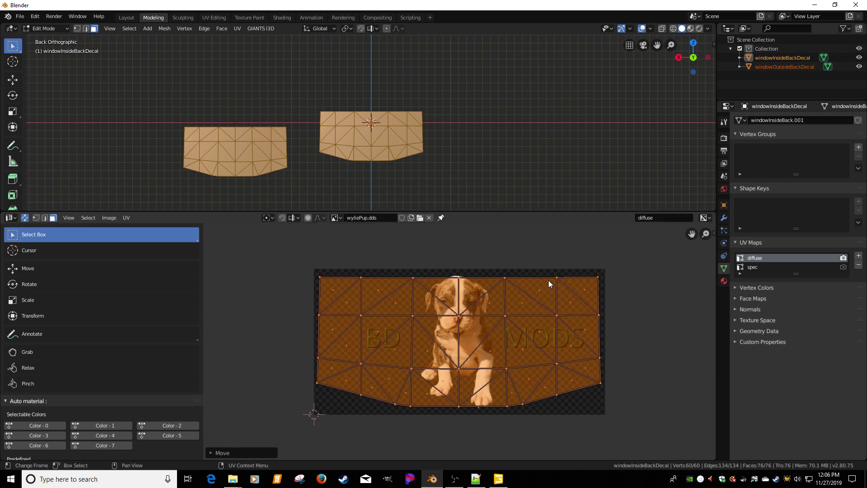
{"action": "key", "text": "s"}
{"action": "key", "text": "y"}
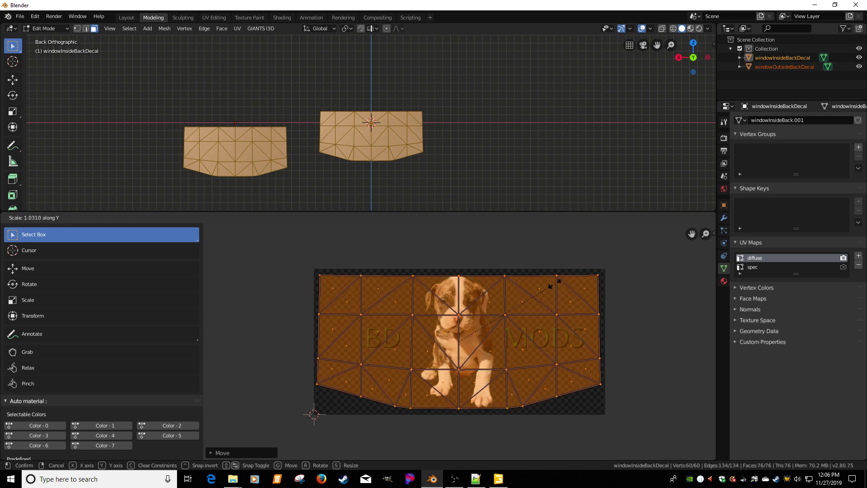
{"action": "left_click", "coordinate": [560, 282]}
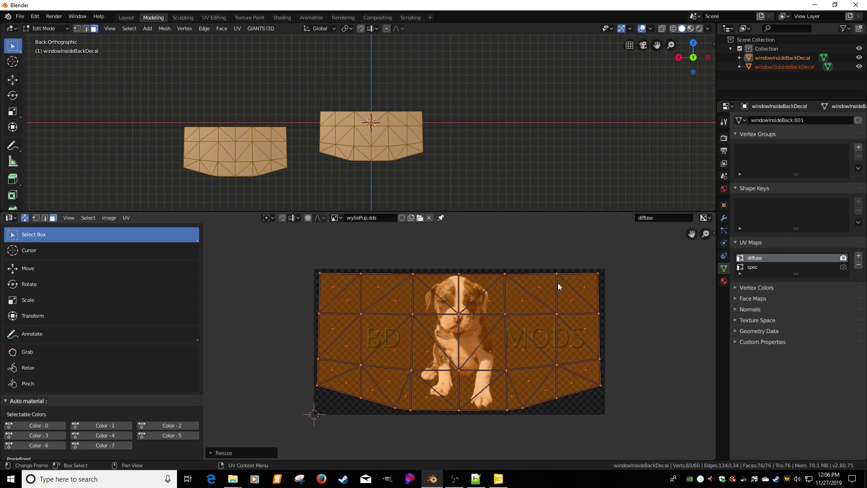
{"action": "scroll", "coordinate": [558, 298], "scroll_direction": "up", "scroll_amount": 2}
{"action": "scroll", "coordinate": [557, 297], "scroll_direction": "down", "scroll_amount": 2}
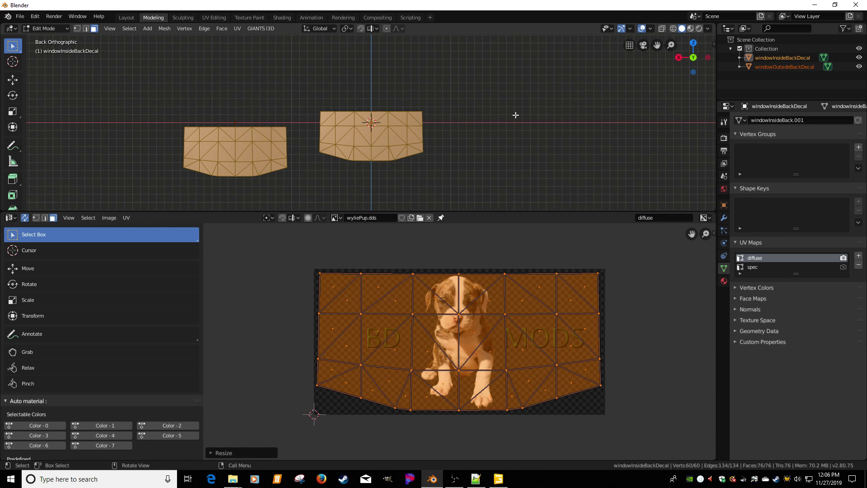
Leave Edit Mode, deselect both decals and switch the 3D viewport to rendered shading
{"action": "key", "text": "Tab"}
{"action": "key", "text": "alt+a"}
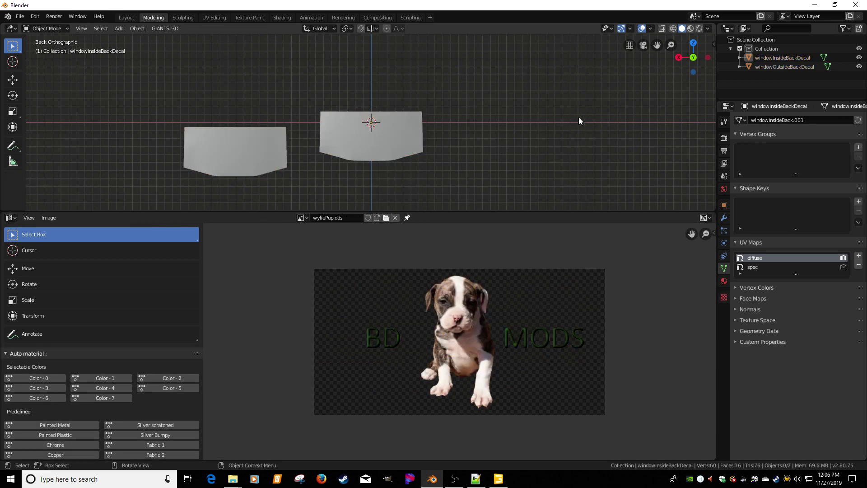
{"action": "left_click", "coordinate": [698, 28]}
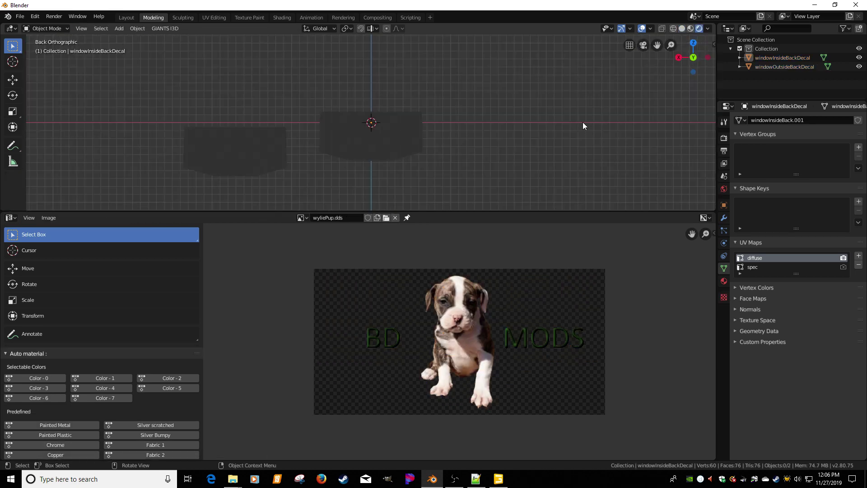
Set the base color of windowBackDecal_mat to an Image Texture using wyliePup.dds
{"action": "left_click", "coordinate": [725, 282]}
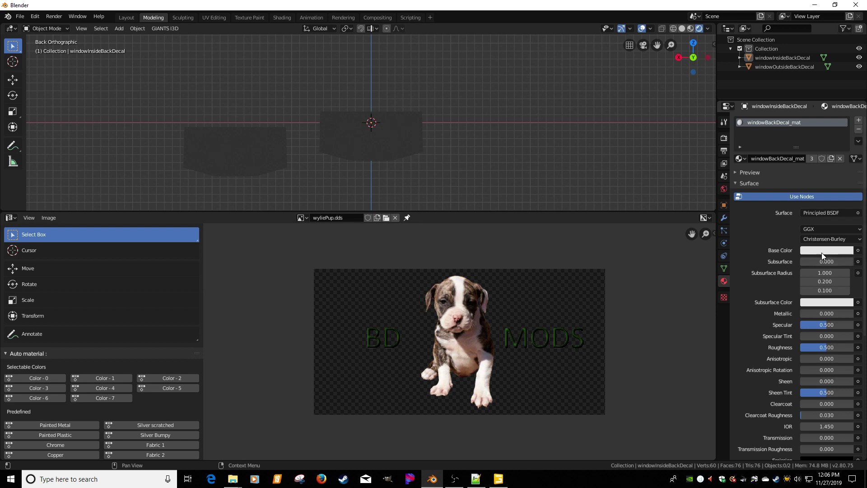
{"action": "left_click", "coordinate": [859, 251]}
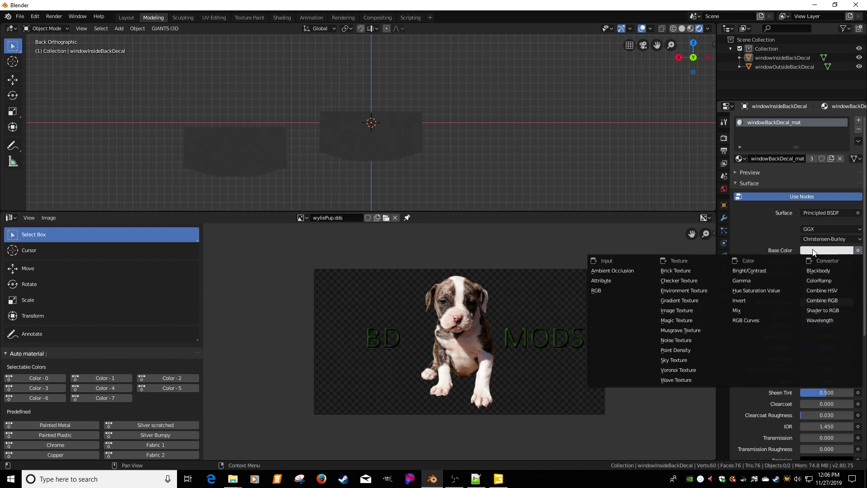
{"action": "left_click", "coordinate": [694, 310]}
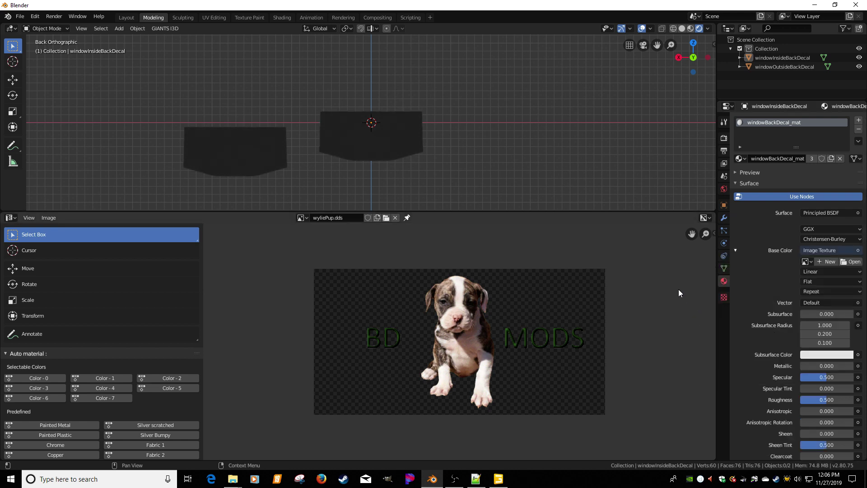
{"action": "left_click", "coordinate": [807, 261]}
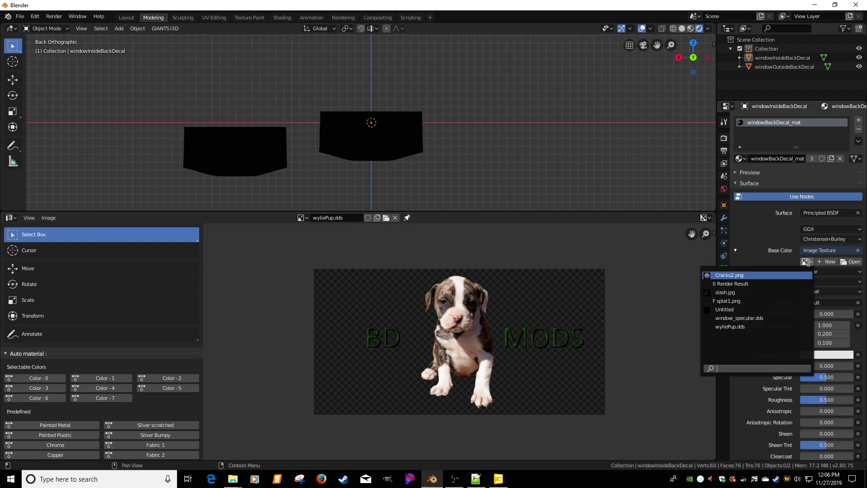
{"action": "left_click", "coordinate": [730, 327]}
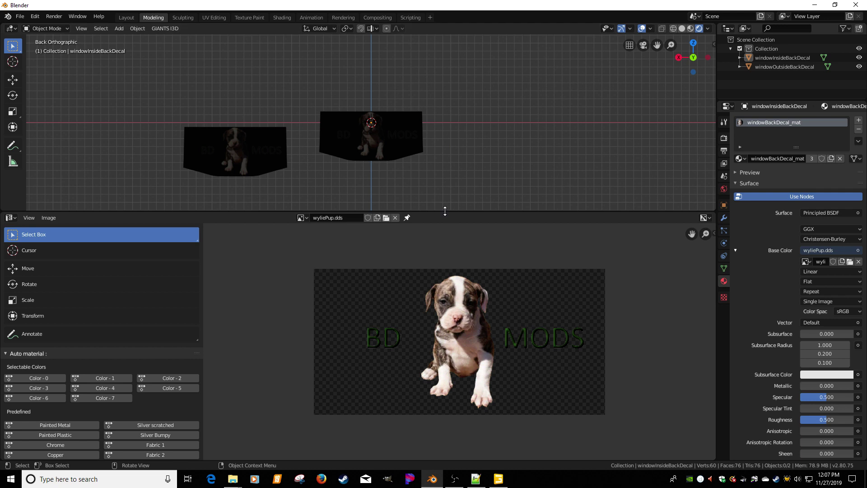
Enlarge the 3D viewport, select the inside decal, and return to solid shading with the Face Orientation overlay enabled
{"action": "left_click_drag", "start_coordinate": [445, 211], "coordinate": [438, 260]}
{"action": "left_click", "coordinate": [403, 168]}
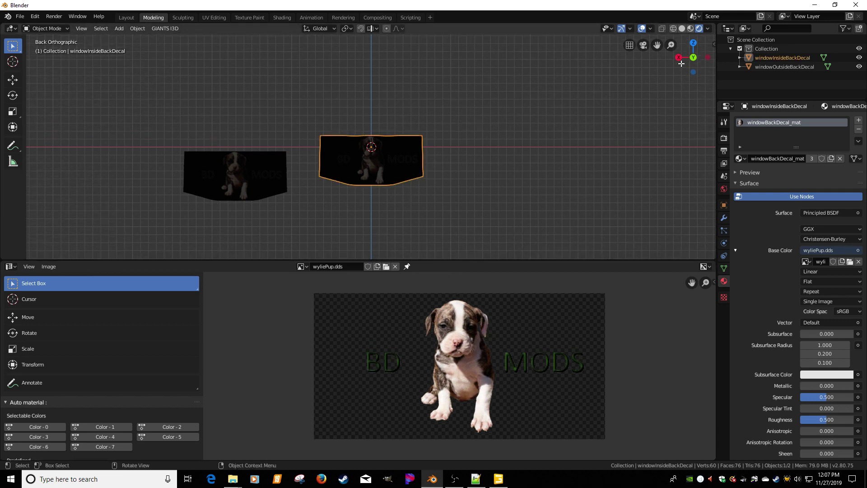
{"action": "left_click", "coordinate": [682, 28]}
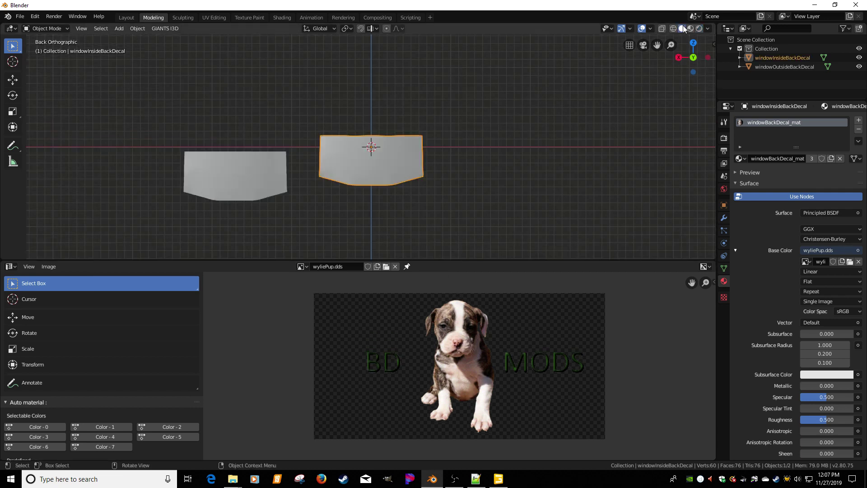
{"action": "left_click", "coordinate": [650, 29]}
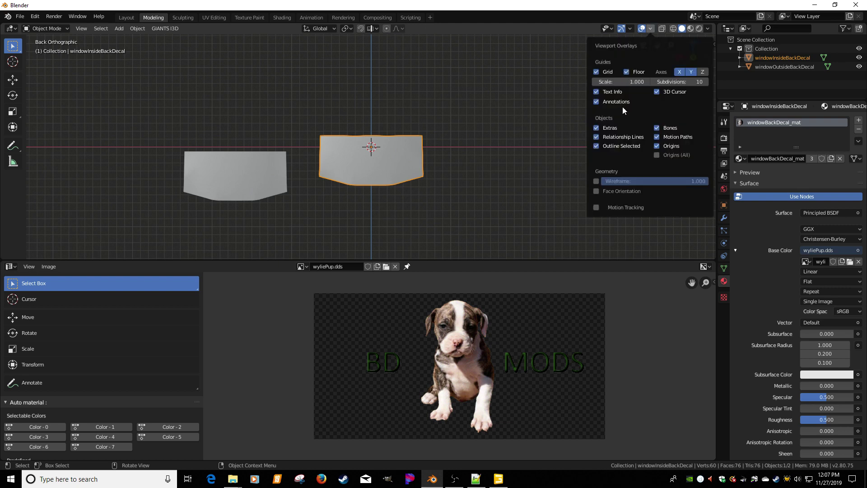
{"action": "left_click", "coordinate": [596, 191]}
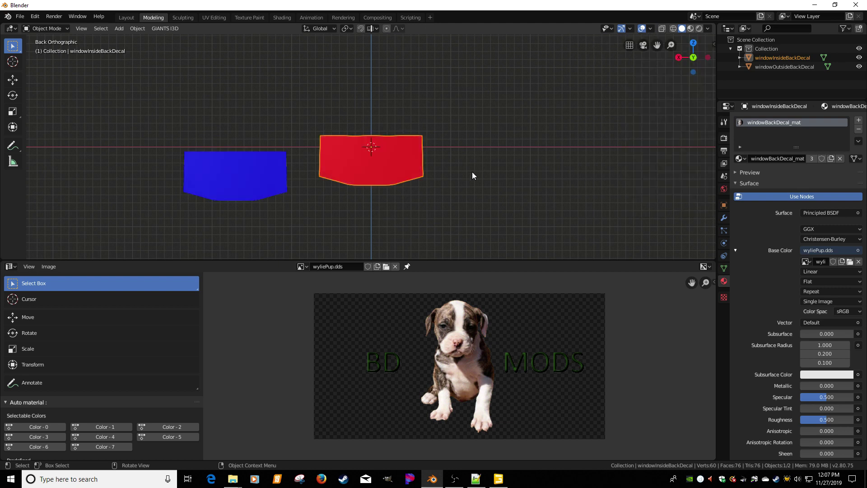
Examine the face orientation of the outside and inside decals from both the back and the front
{"action": "left_click", "coordinate": [266, 176]}
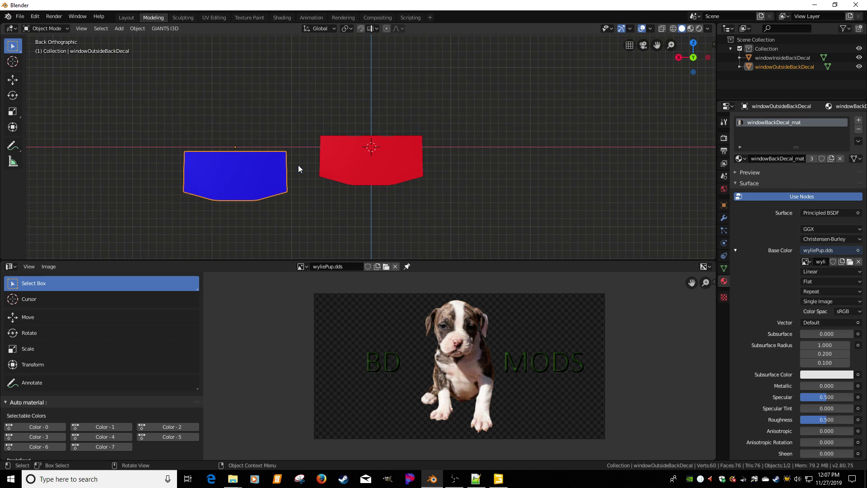
{"action": "left_click", "coordinate": [370, 167]}
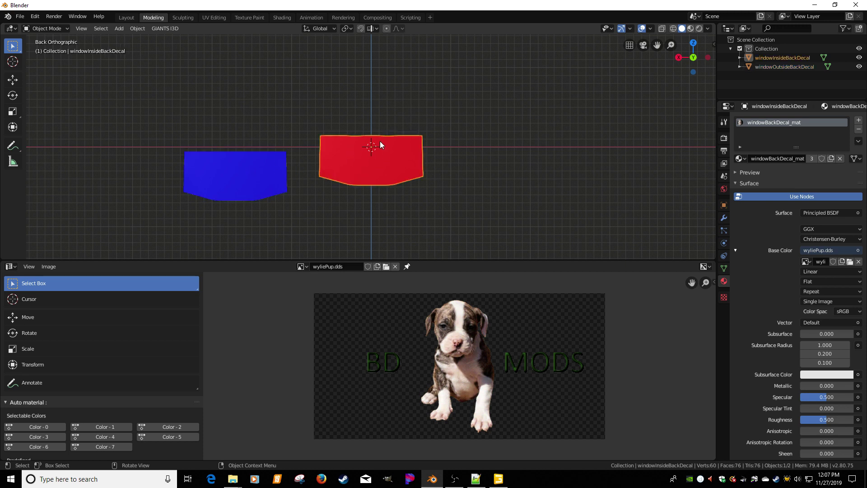
{"action": "middle_click_drag", "start_coordinate": [414, 149], "coordinate": [261, 148]}
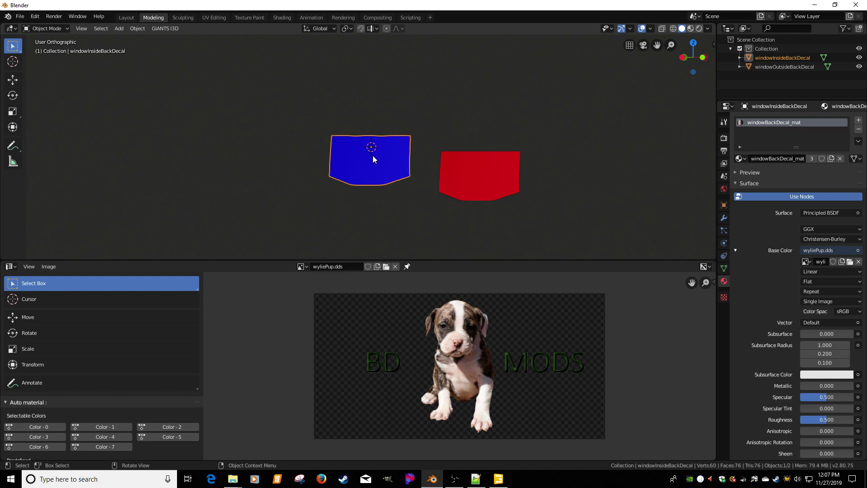
{"action": "middle_click_drag", "start_coordinate": [373, 155], "coordinate": [470, 161]}
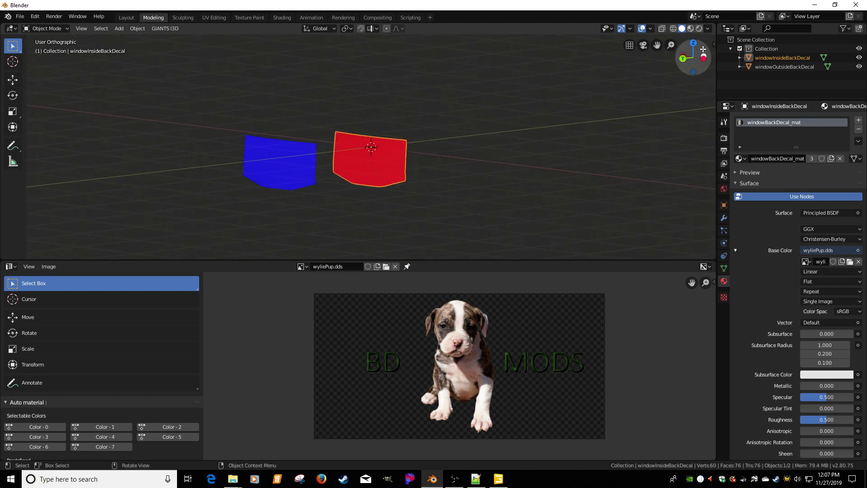
{"action": "left_click", "coordinate": [649, 30]}
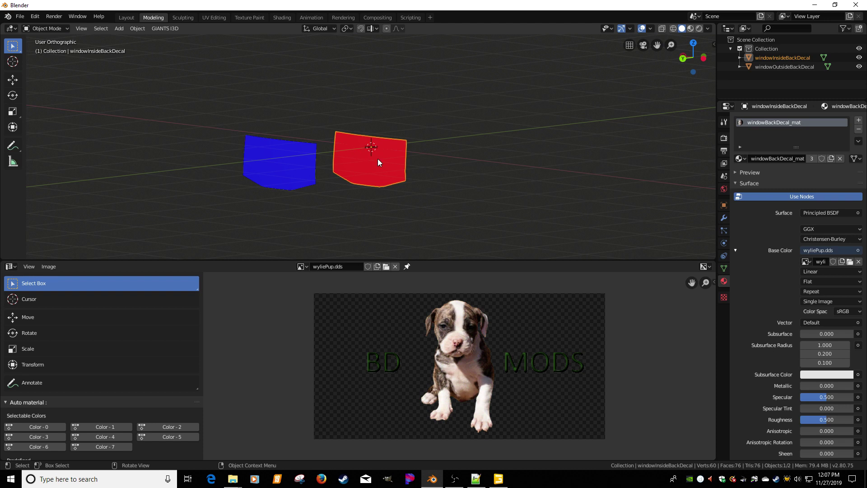
{"action": "key", "text": "Tab"}
{"action": "left_click", "coordinate": [164, 28]}
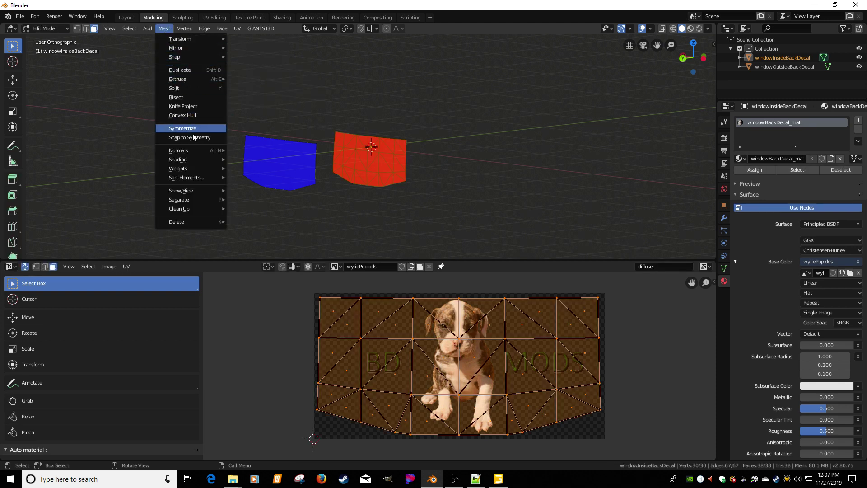
{"action": "mouse_move", "coordinate": [195, 151]}
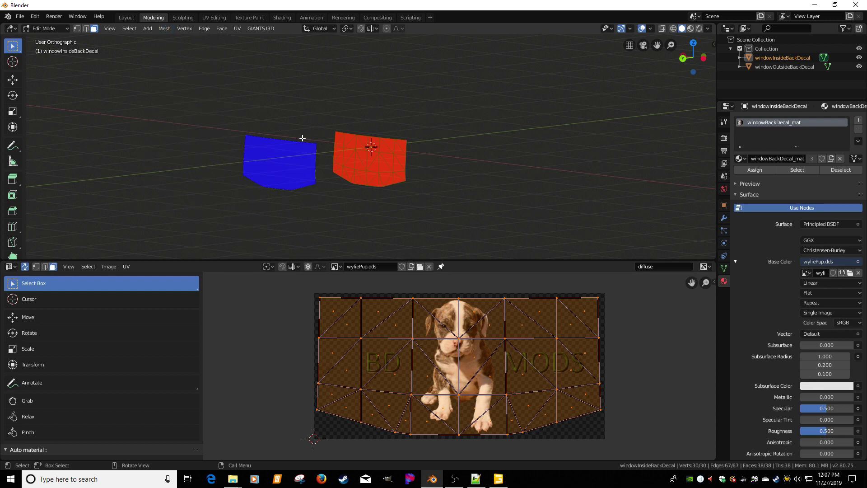
{"action": "key", "text": "Tab"}
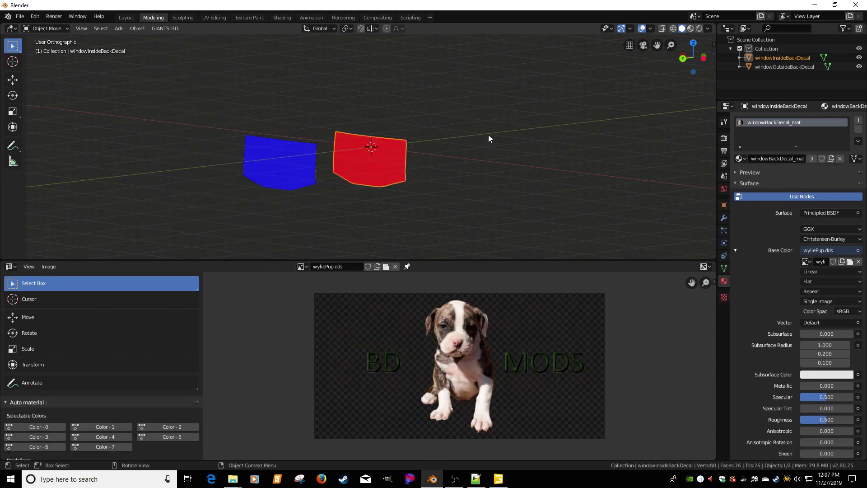
Switch the 3D viewport to rendered shading and examine the texture on both decals from the front and back
{"action": "left_click", "coordinate": [699, 28]}
{"action": "mouse_move", "coordinate": [572, 58]}
{"action": "middle_mouse_down"}
{"action": "mouse_move", "coordinate": [443, 119]}
{"action": "mouse_move", "coordinate": [387, 104]}
{"action": "mouse_move", "coordinate": [406, 95]}
{"action": "mouse_move", "coordinate": [428, 107]}
{"action": "mouse_move", "coordinate": [388, 110]}
{"action": "mouse_move", "coordinate": [416, 120]}
{"action": "mouse_move", "coordinate": [411, 154]}
{"action": "middle_mouse_up"}
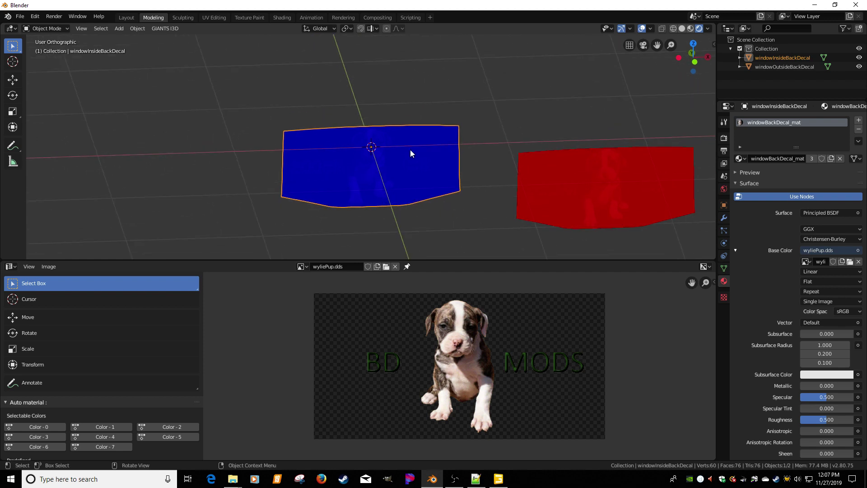
{"action": "left_click", "coordinate": [590, 178]}
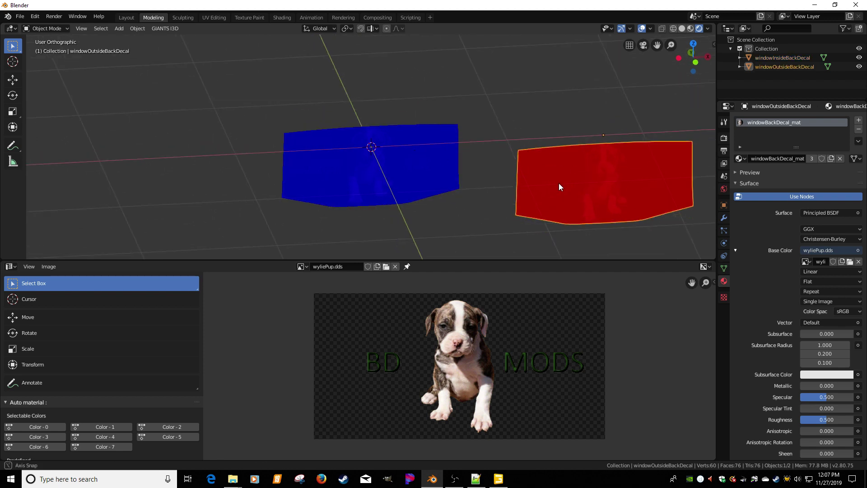
{"action": "middle_click_drag", "start_coordinate": [559, 183], "coordinate": [427, 168]}
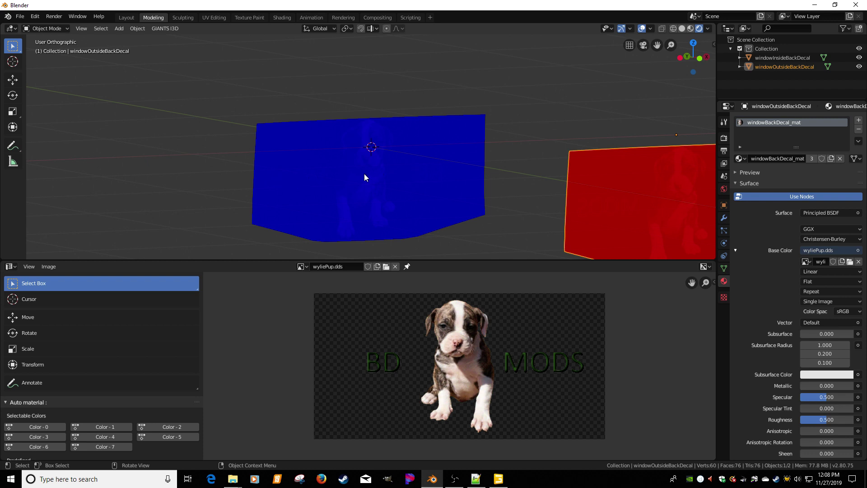
{"action": "middle_click_drag", "start_coordinate": [365, 177], "coordinate": [355, 211]}
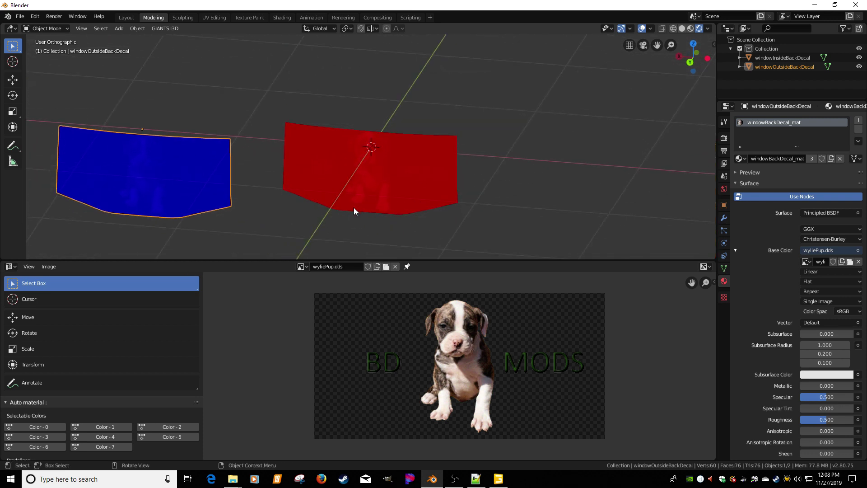
Enter Edit Mode on the outside decal and select all of its faces
{"action": "key", "text": "Tab"}
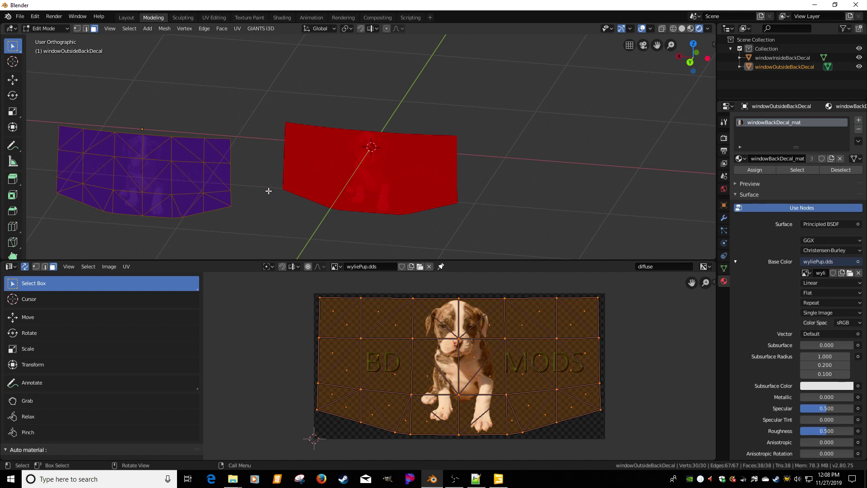
{"action": "key", "text": "Tab"}
{"action": "left_click", "coordinate": [391, 173]}
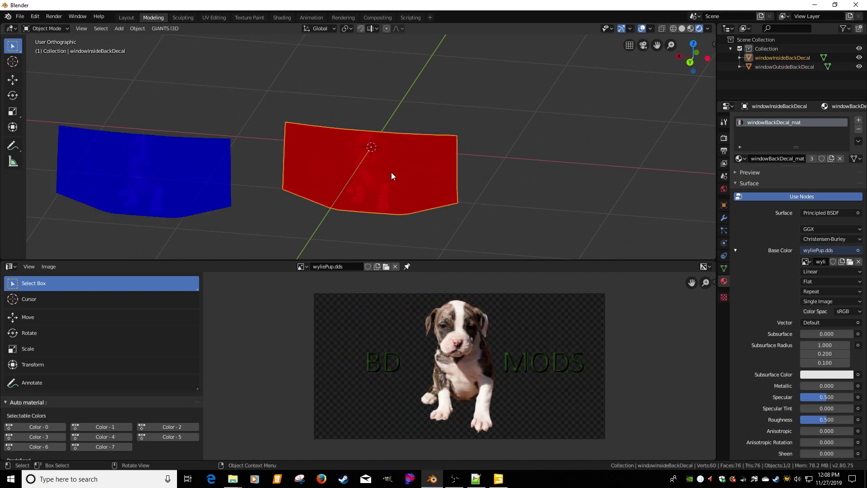
{"action": "left_click", "coordinate": [199, 156]}
{"action": "key", "text": "Tab"}
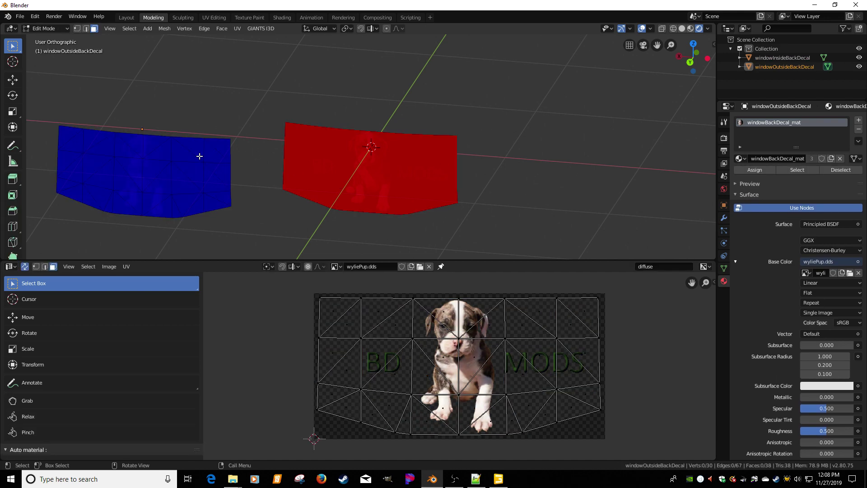
{"action": "key", "text": "a"}
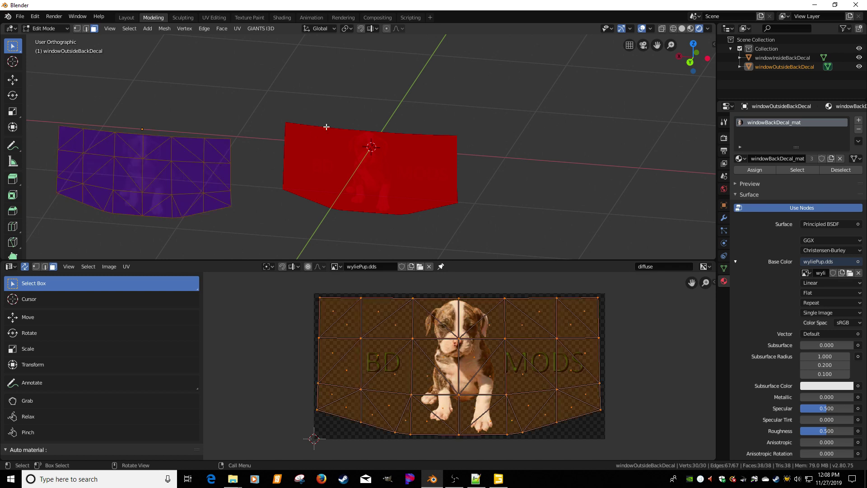
Switch to the Layout workspace and view the two decals edge-on
{"action": "left_click", "coordinate": [127, 18]}
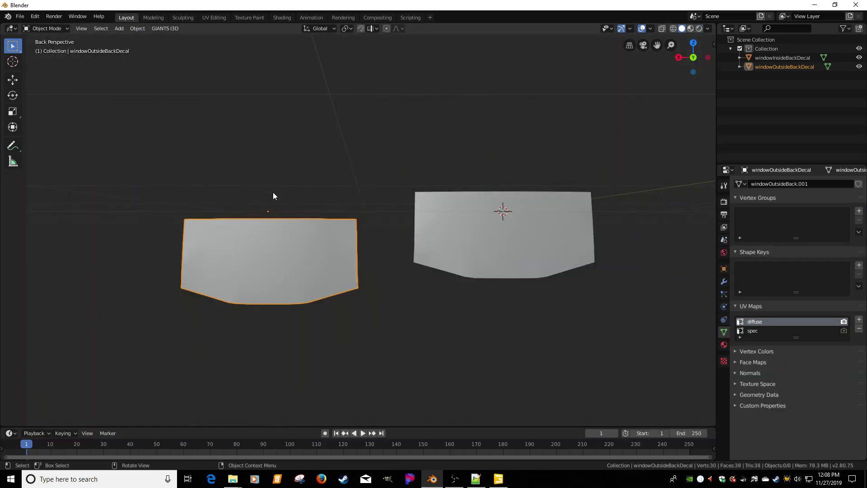
{"action": "scroll", "coordinate": [269, 196], "scroll_direction": "down", "scroll_amount": 2}
{"action": "middle_click_drag", "start_coordinate": [266, 204], "coordinate": [201, 220]}
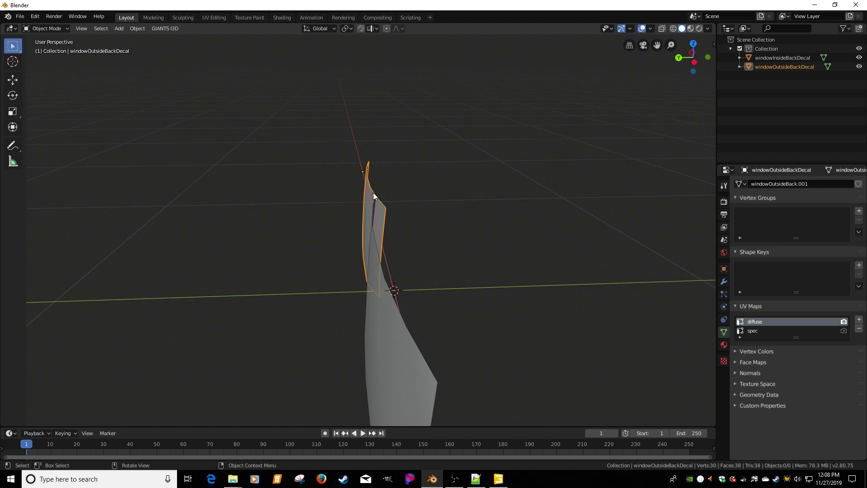
Try to move the outside decal along the global Y axis
{"action": "key", "text": "shift+d"}
{"action": "type", "text": "y"}
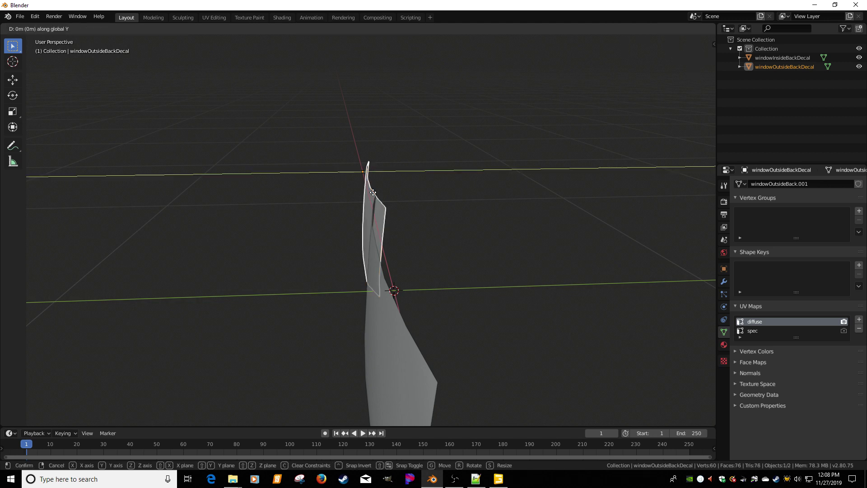
{"action": "type", "text": ".001"}
{"action": "key", "text": "Return"}
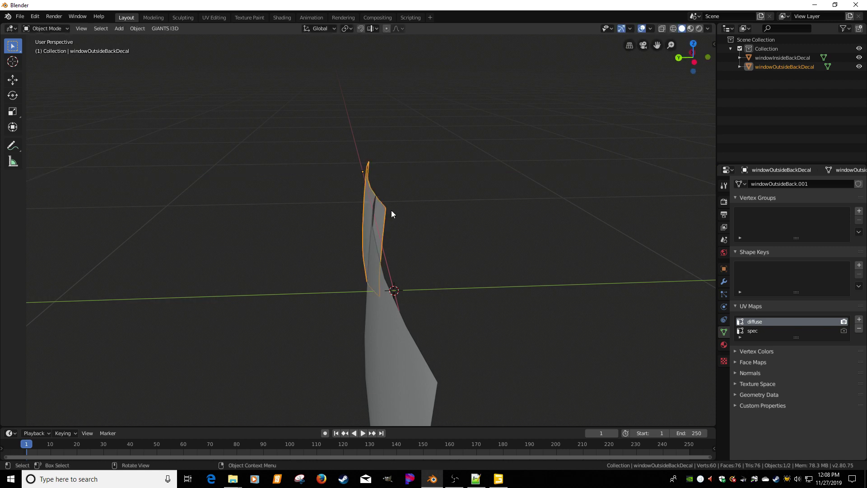
{"action": "middle_click_drag", "start_coordinate": [391, 213], "coordinate": [382, 206]}
{"action": "key", "text": "g"}
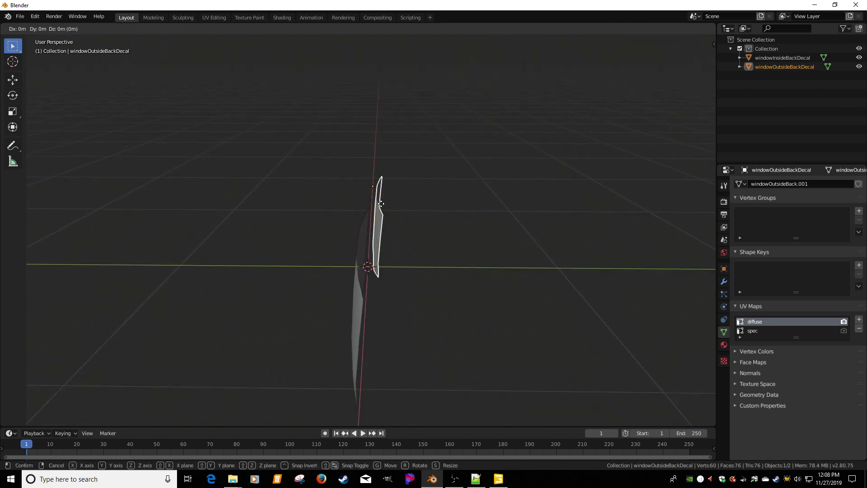
{"action": "key", "text": "y"}
{"action": "left_click", "coordinate": [378, 210]}
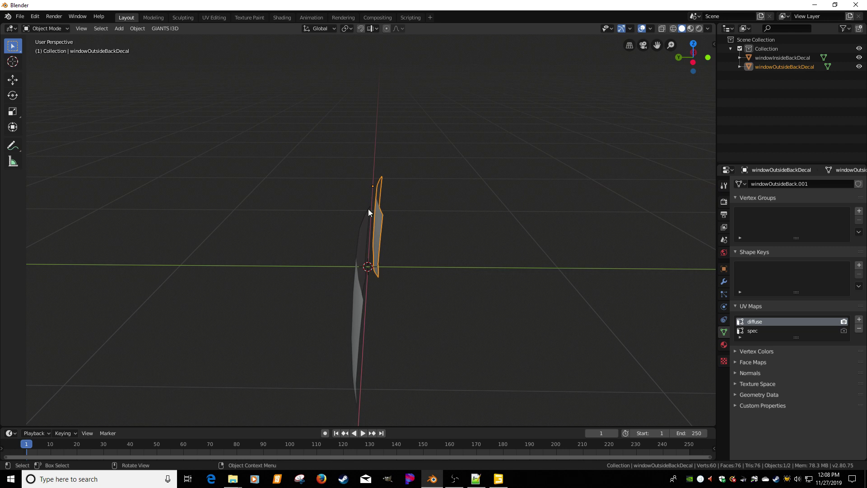
Move the outside decal 0.001 m along the global Y axis
{"action": "scroll", "coordinate": [384, 210], "scroll_direction": "up", "scroll_amount": 2}
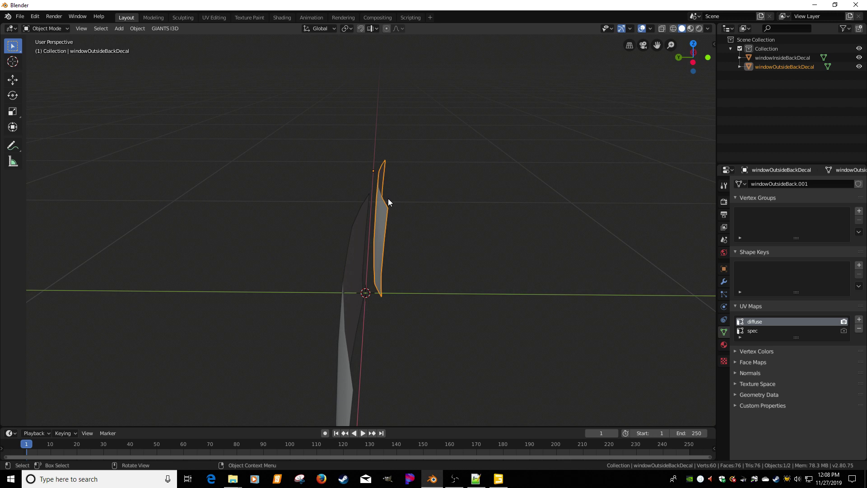
{"action": "type", "text": "gy.00"}
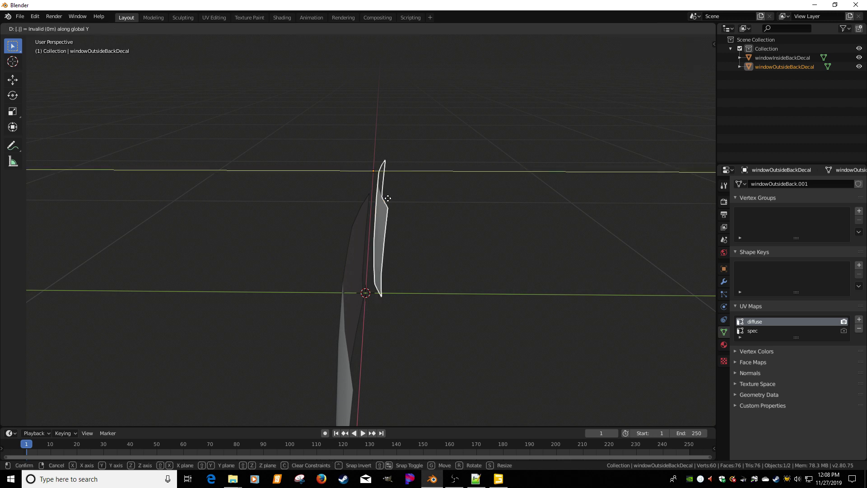
{"action": "type", "text": "1"}
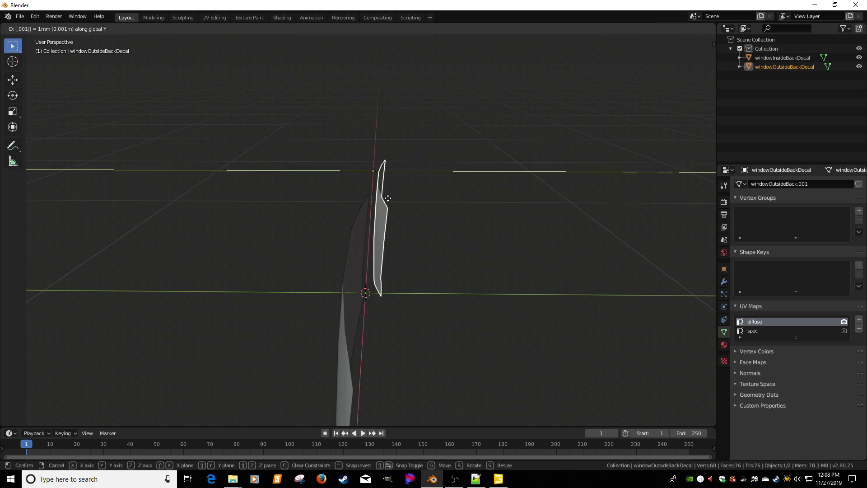
{"action": "key", "text": "Return"}
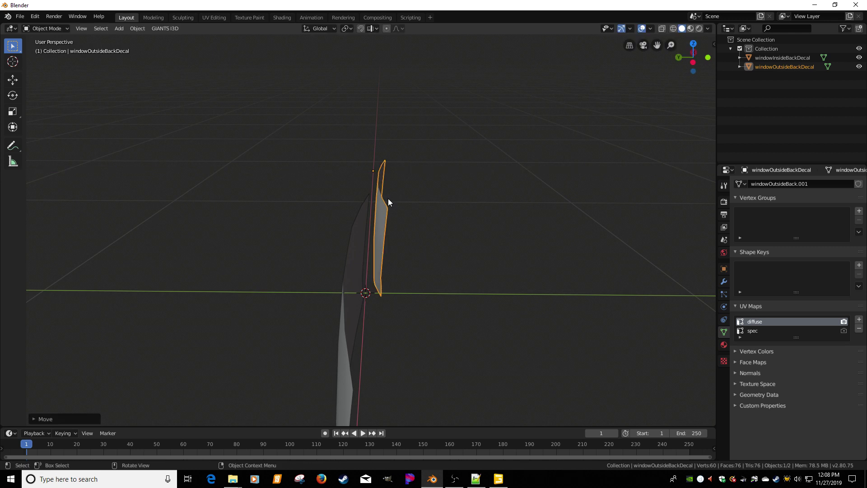
Move the inside decal's whole mesh -0.001 m along the global Y axis and return to Object Mode
{"action": "left_click", "coordinate": [341, 330]}
{"action": "mouse_move", "coordinate": [342, 327]}
{"action": "middle_mouse_down"}
{"action": "mouse_move", "coordinate": [367, 324]}
{"action": "mouse_move", "coordinate": [336, 324]}
{"action": "middle_mouse_up"}
{"action": "key", "text": "g"}
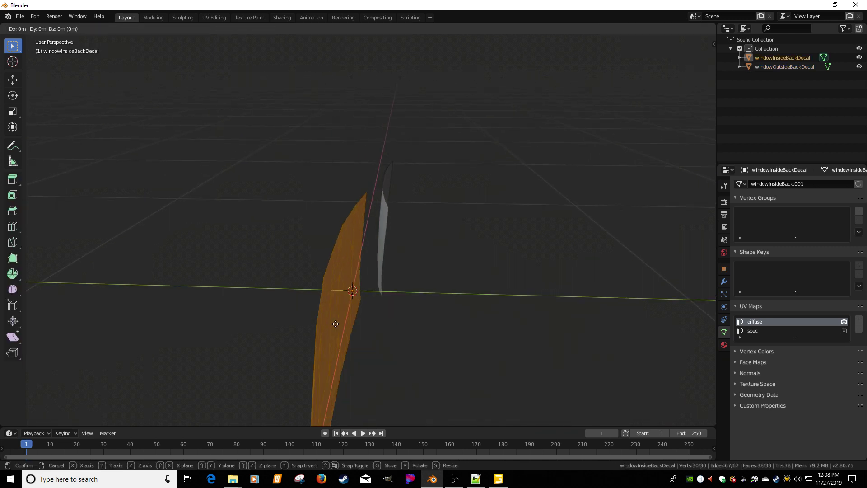
{"action": "type", "text": "y"}
{"action": "type", "text": "-.001"}
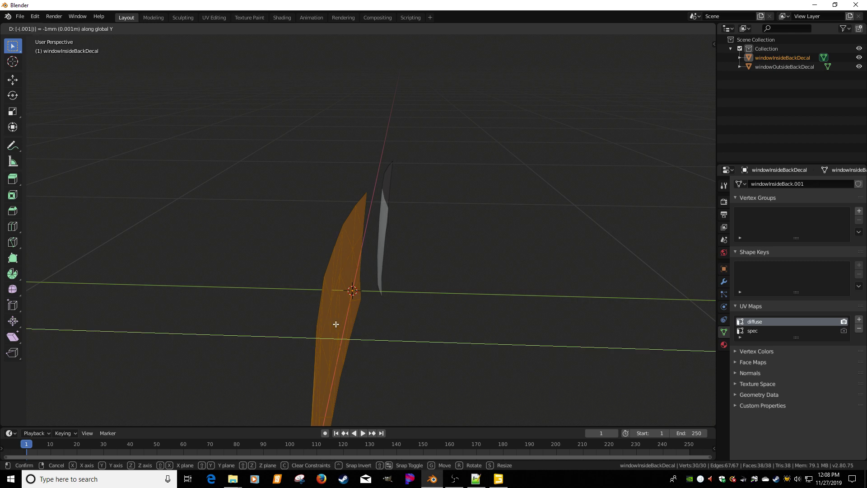
{"action": "key", "text": "Return"}
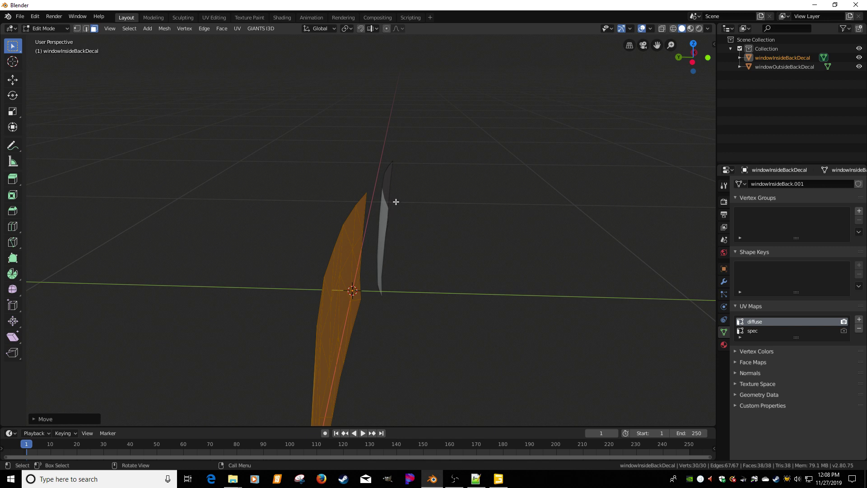
{"action": "key", "text": "Tab"}
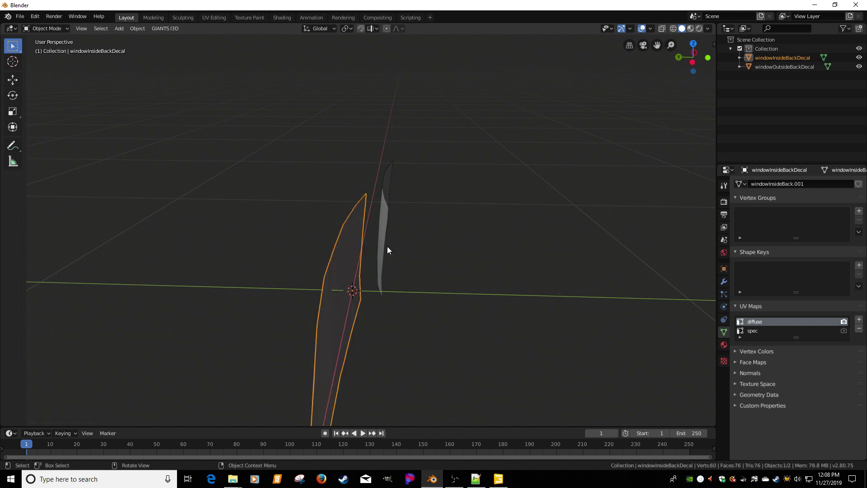
Apply the object transforms of the outside decal and the inside decal
{"action": "left_click", "coordinate": [381, 237]}
{"action": "middle_click_drag", "start_coordinate": [381, 237], "coordinate": [398, 237]}
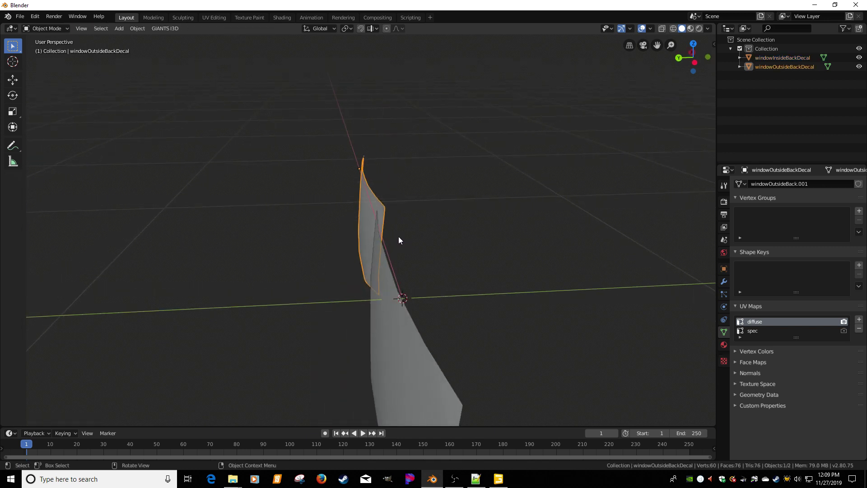
{"action": "left_click", "coordinate": [393, 315]}
{"action": "middle_click_drag", "start_coordinate": [449, 305], "coordinate": [354, 295]}
{"action": "left_click", "coordinate": [339, 222]}
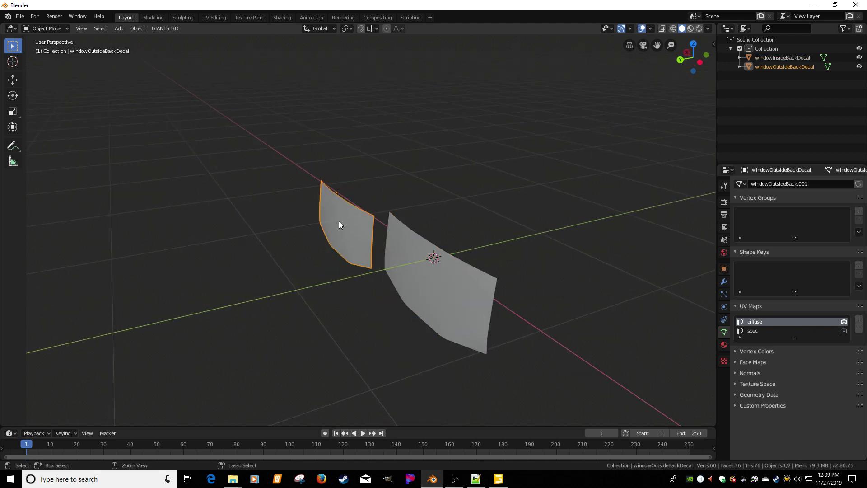
{"action": "key", "text": "ctrl+a"}
{"action": "left_click", "coordinate": [299, 259]}
{"action": "left_click", "coordinate": [445, 290]}
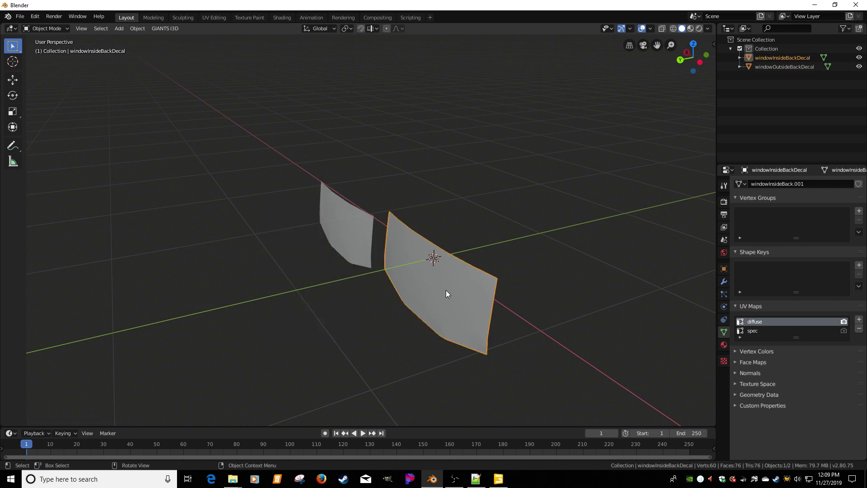
{"action": "key", "text": "ctrl+a"}
{"action": "left_click", "coordinate": [442, 291]}
{"action": "scroll", "coordinate": [463, 286], "scroll_direction": "down", "scroll_amount": 2}
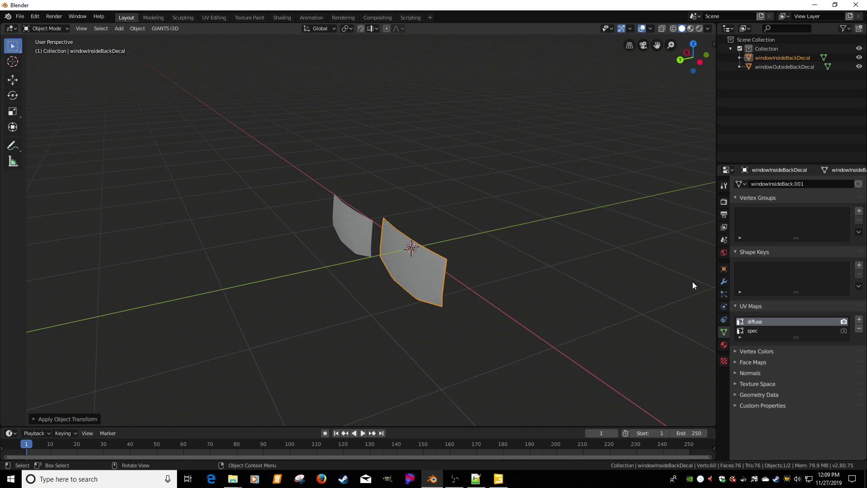
Show the inside decal's windowBackDecal_mat settings and check the texture assigned to its base color
{"action": "left_click", "coordinate": [724, 344]}
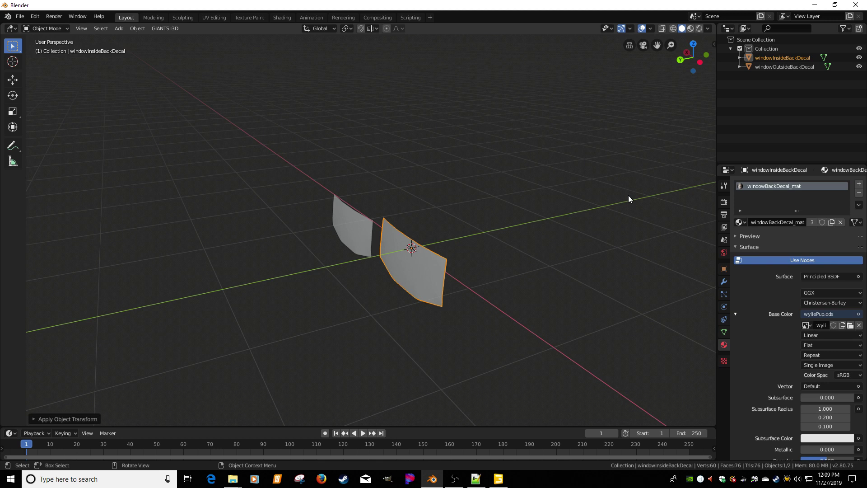
{"action": "left_click", "coordinate": [818, 313]}
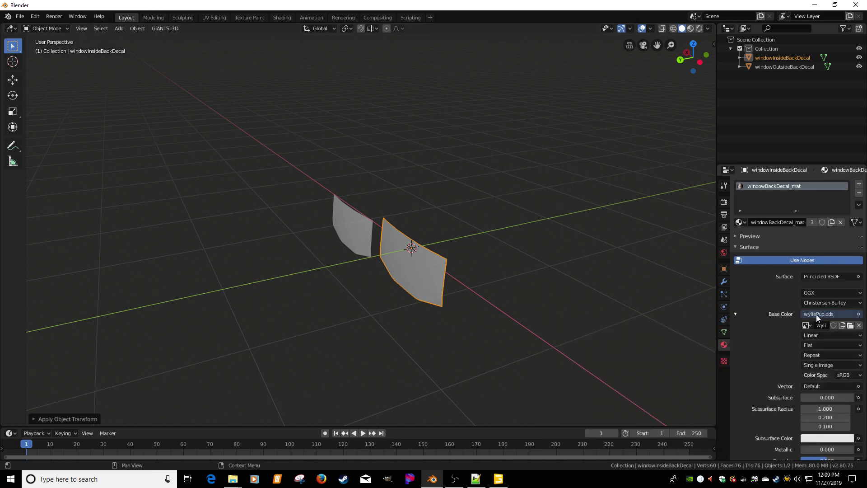
{"action": "left_click", "coordinate": [817, 314]}
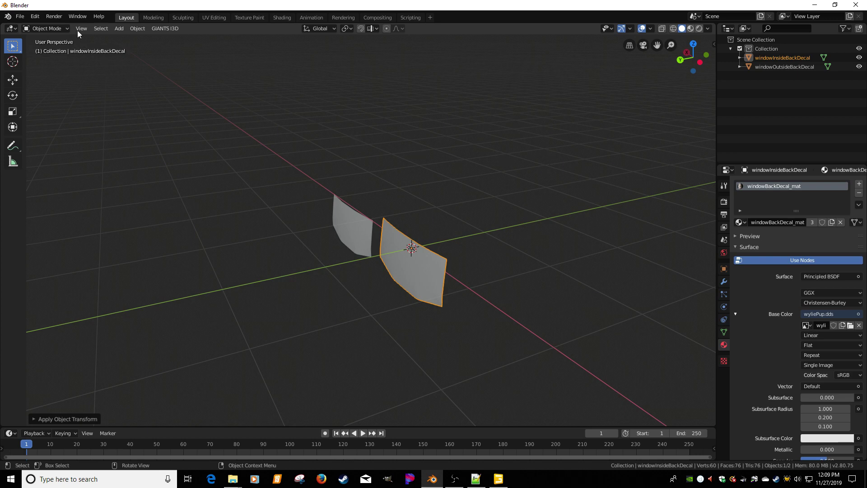
Save the Blender file as backWindowsDecal in the FS19_series8R folder
{"action": "left_click", "coordinate": [19, 18]}
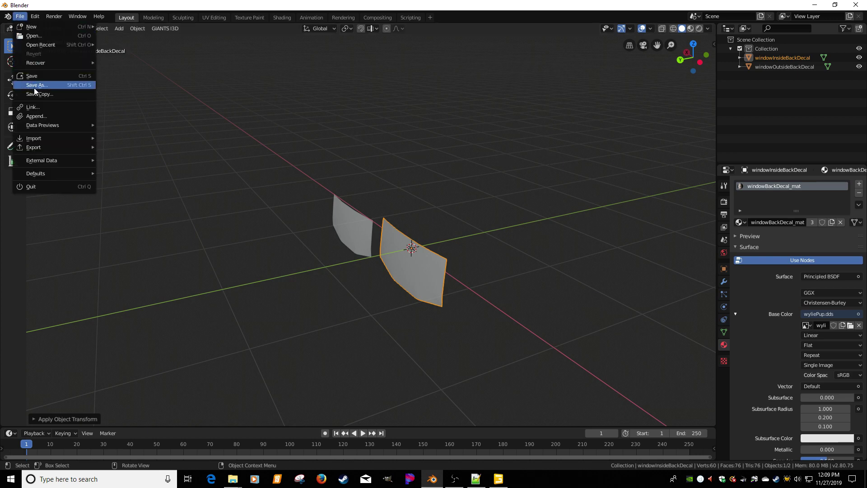
{"action": "left_click", "coordinate": [33, 85]}
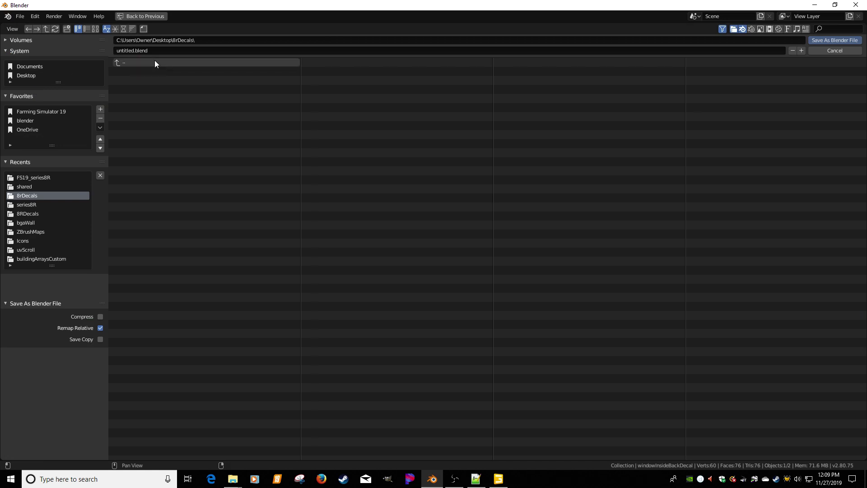
{"action": "left_click", "coordinate": [37, 179]}
{"action": "left_click", "coordinate": [604, 53]}
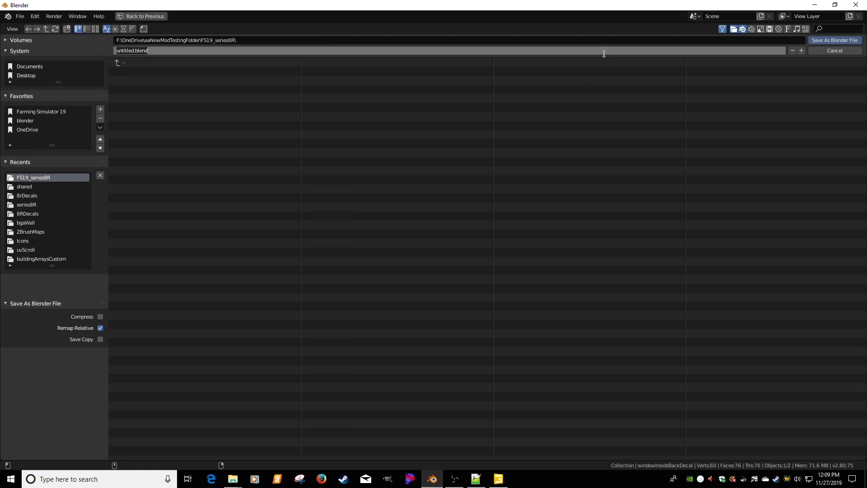
{"action": "type", "text": "bqc"}
{"action": "type", "text": "kWindowsDecal"}
{"action": "key", "text": "Return"}
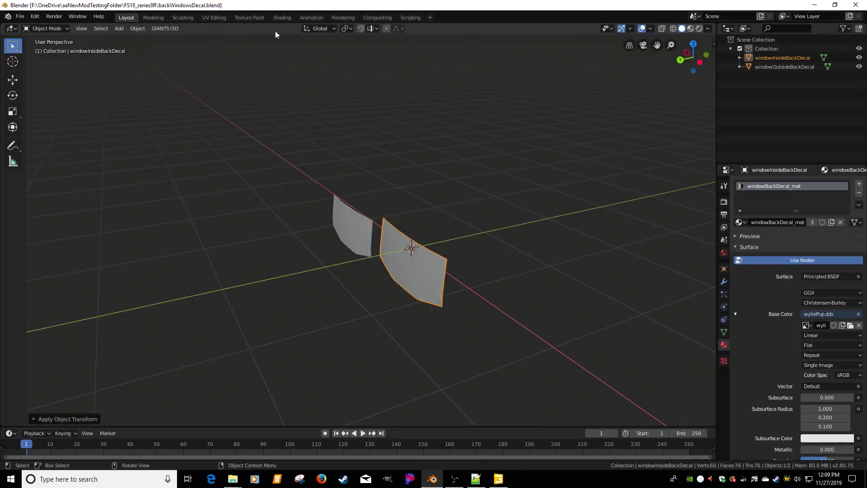
Export the decal scene in GIANTS I3D format as backWindowsDecal.i3d into the FS19_series8R folder
{"action": "left_click", "coordinate": [20, 16]}
{"action": "mouse_move", "coordinate": [60, 149]}
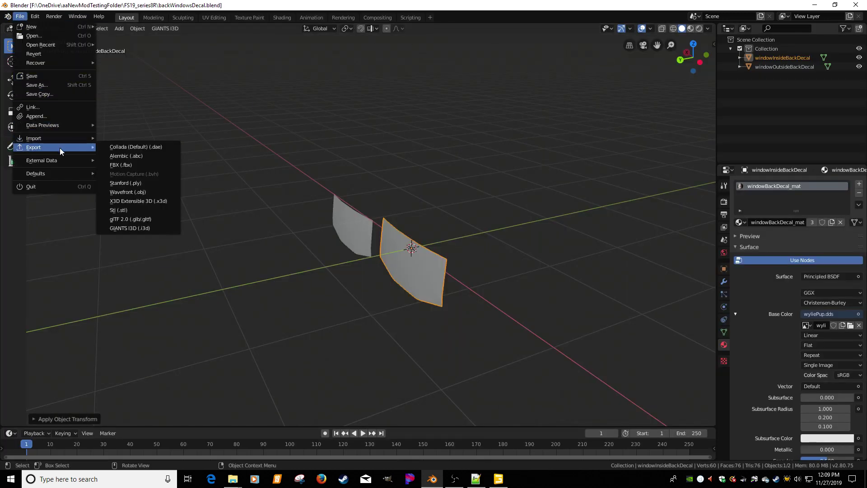
{"action": "left_click", "coordinate": [131, 228]}
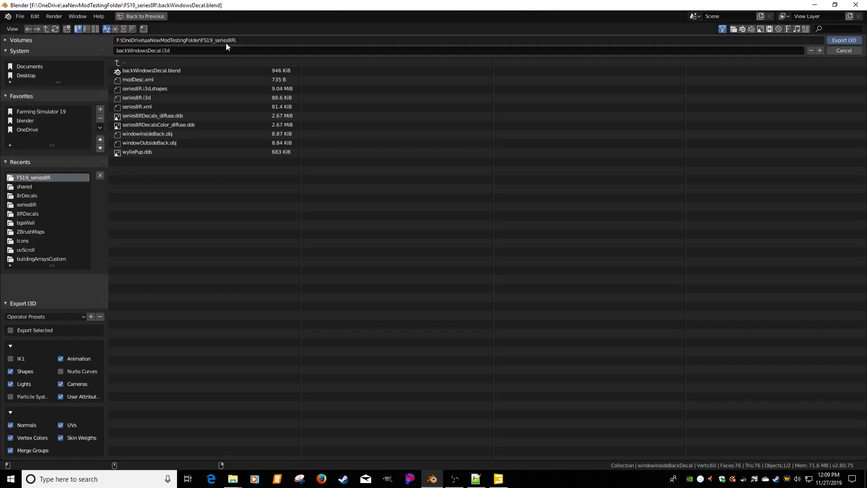
{"action": "left_click", "coordinate": [844, 40]}
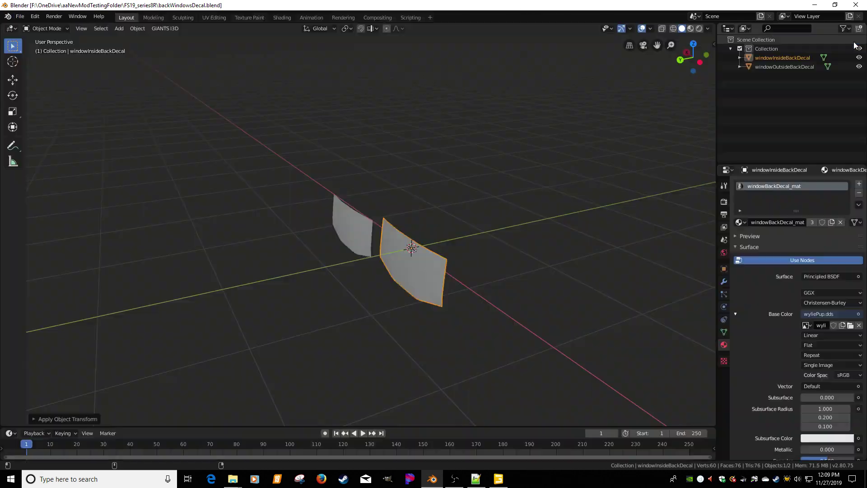
Switch to the FS19_series8R folder in File Explorer and open backWindowsDecal.i3d in GIANTS Editor
{"action": "key", "text": "alt+Tab"}
{"action": "left_click", "coordinate": [814, 5]}
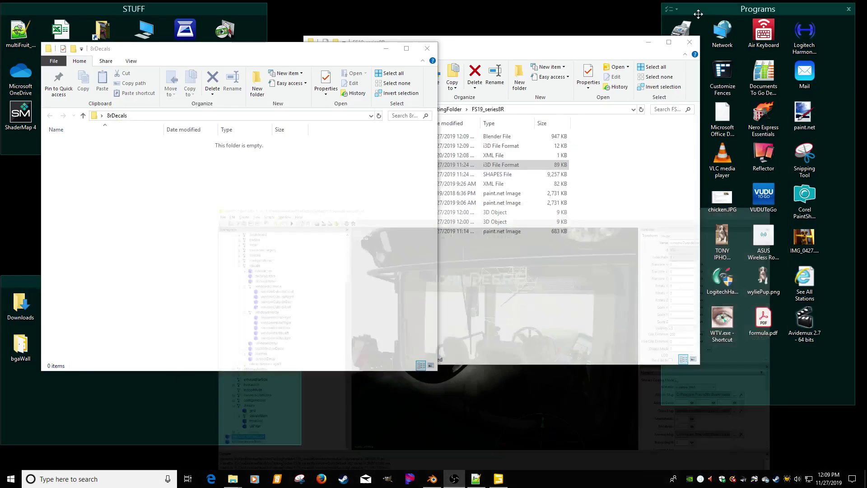
{"action": "left_click", "coordinate": [475, 51]}
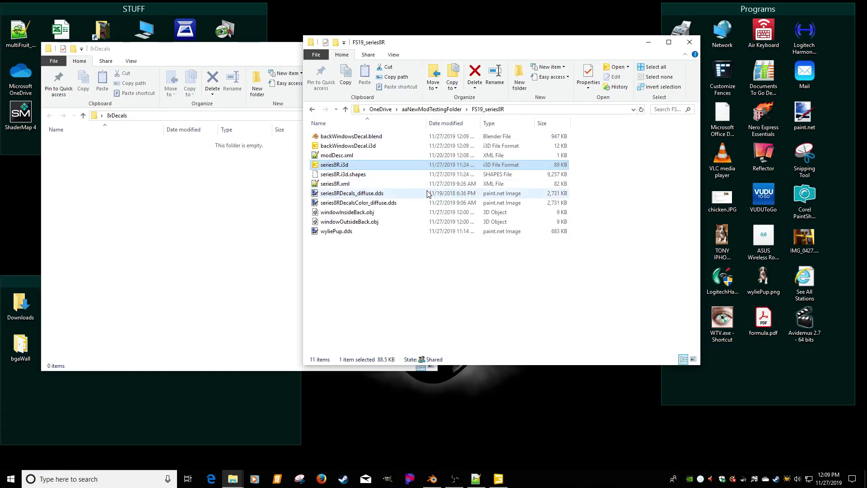
{"action": "left_click", "coordinate": [407, 263]}
{"action": "double_click", "coordinate": [340, 146]}
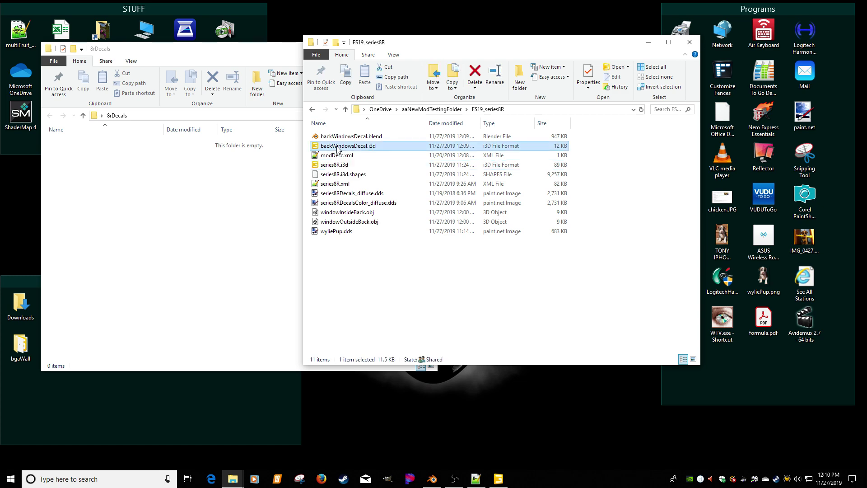
{"action": "double_click", "coordinate": [323, 217]}
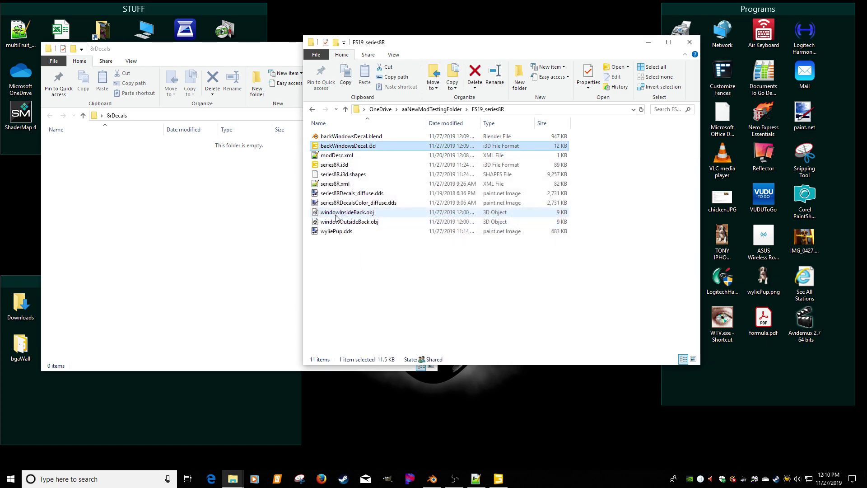
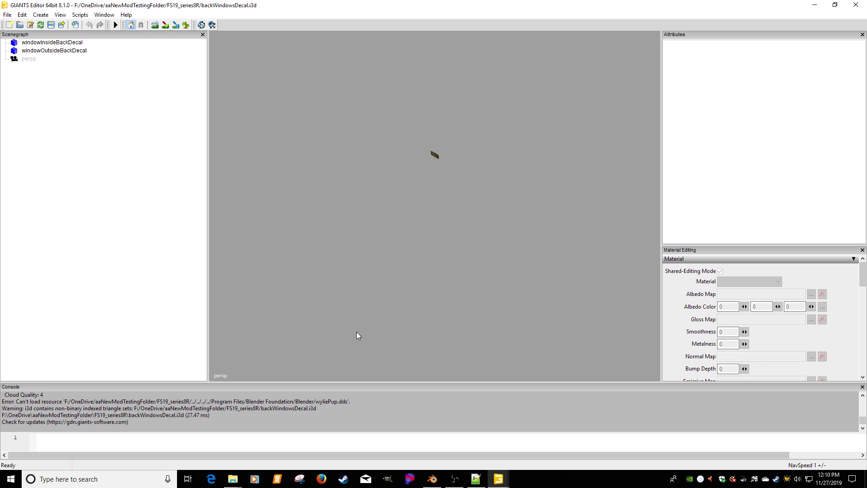
Assign wyliePup.dds from the FS19_series8R folder as the albedo map of the inside decal's windowBackDecal_mat material
{"action": "left_click", "coordinate": [74, 44]}
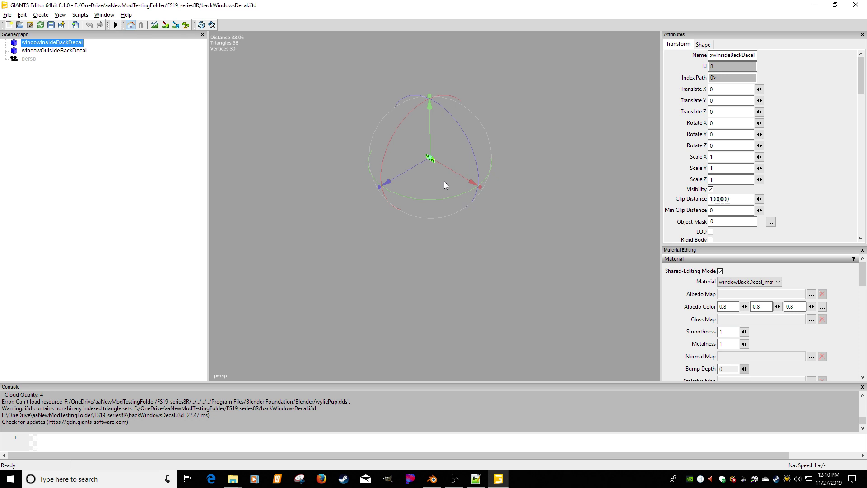
{"action": "key", "text": "f"}
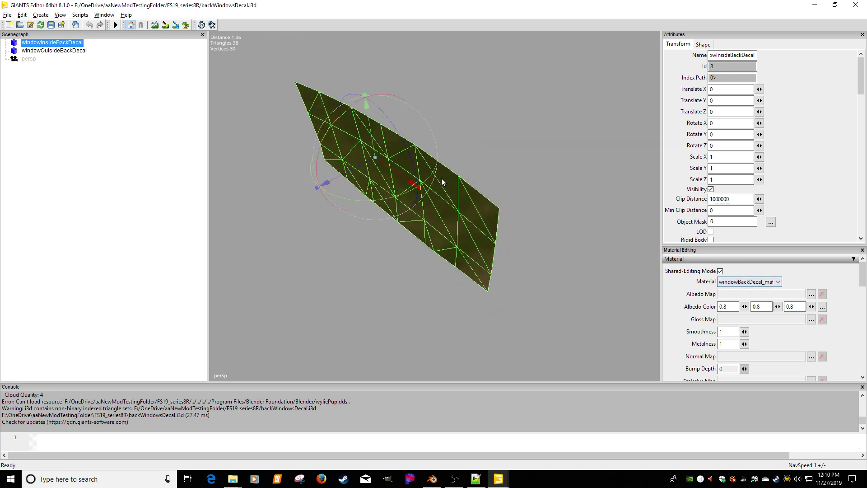
{"action": "left_click", "coordinate": [78, 51]}
{"action": "left_click", "coordinate": [62, 43]}
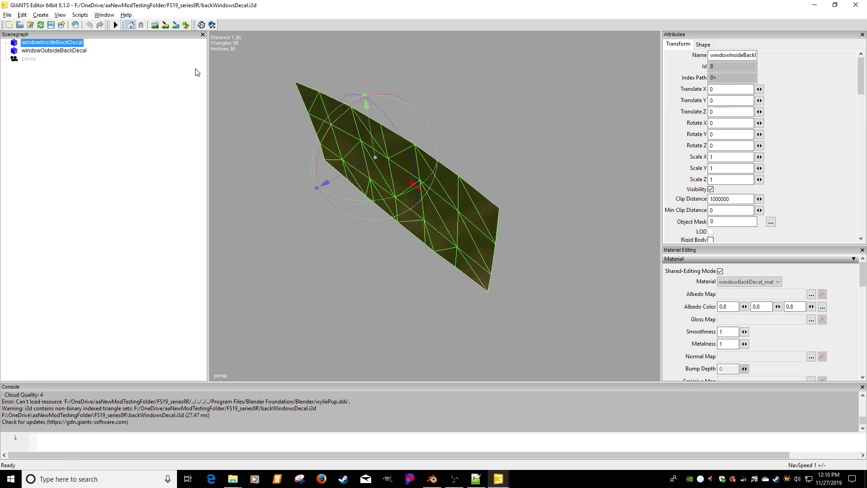
{"action": "left_click", "coordinate": [812, 294]}
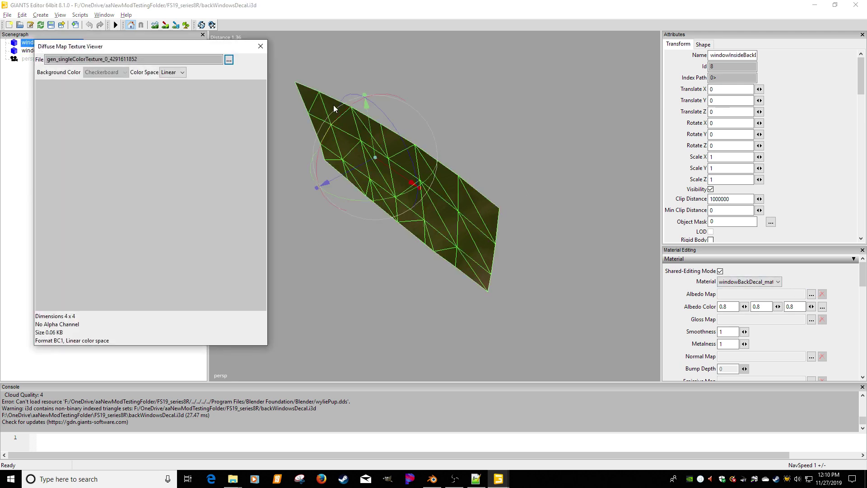
{"action": "left_click", "coordinate": [229, 61]}
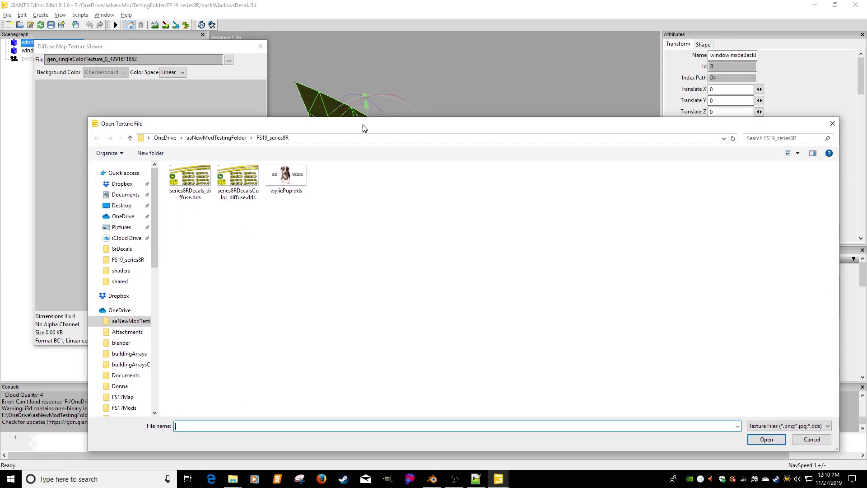
{"action": "double_click", "coordinate": [297, 178]}
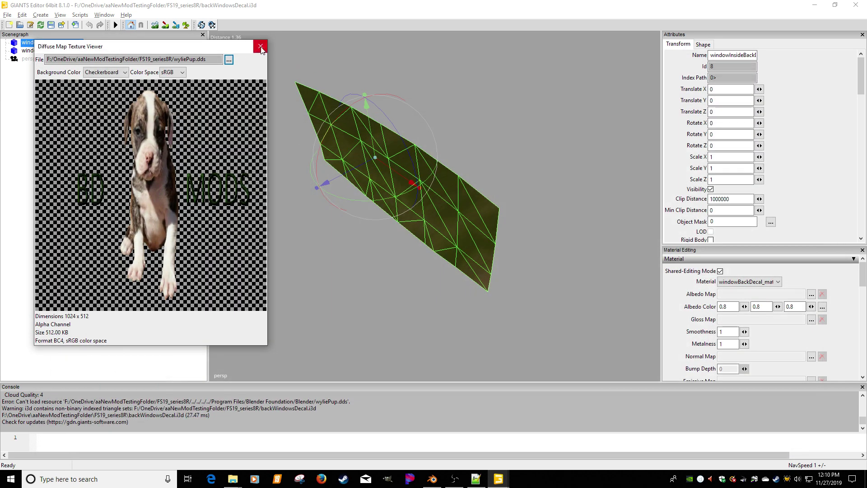
{"action": "left_click", "coordinate": [261, 47]}
Assign window_specular.dds from the game's data/shared folder as the gloss map of the inside decal's material
{"action": "left_click", "coordinate": [79, 51]}
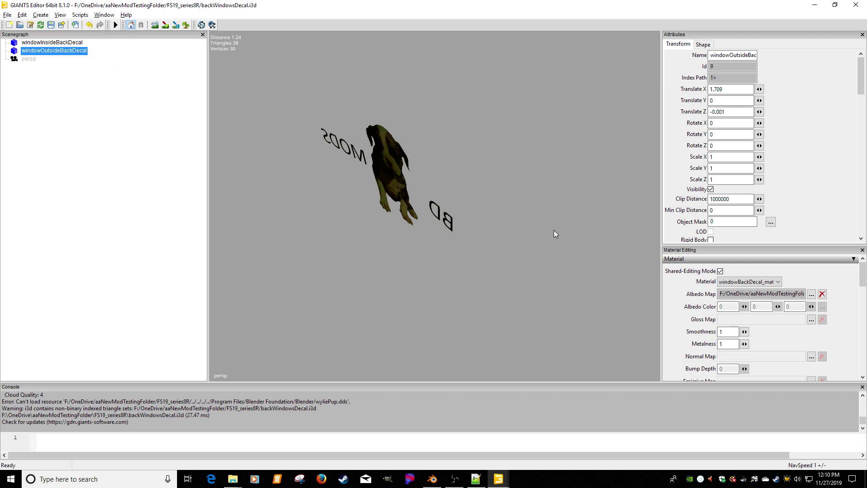
{"action": "left_click", "coordinate": [71, 43]}
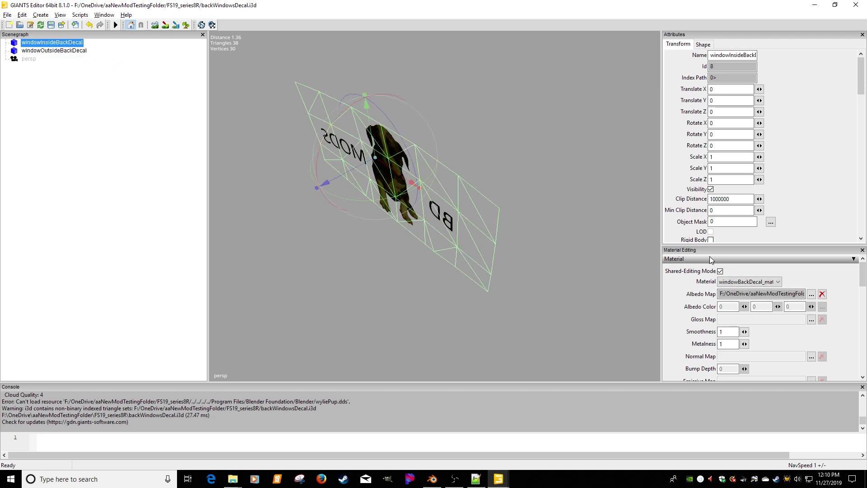
{"action": "left_click", "coordinate": [811, 320]}
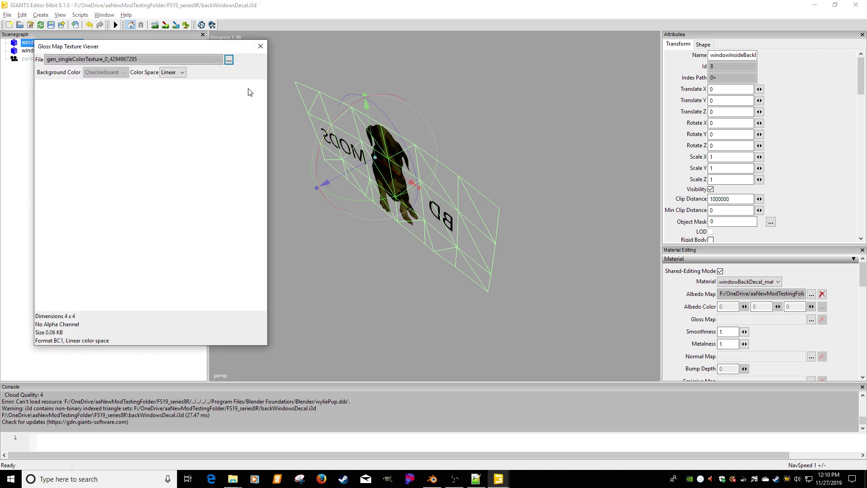
{"action": "left_click", "coordinate": [229, 60]}
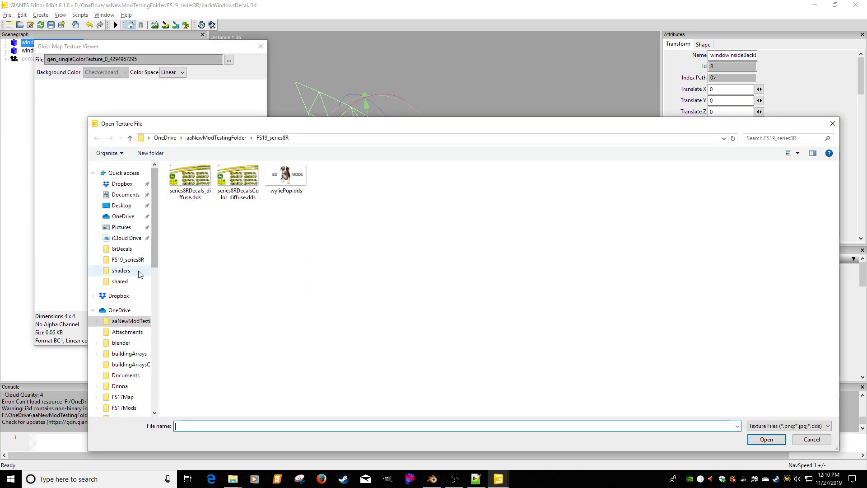
{"action": "left_click", "coordinate": [120, 281]}
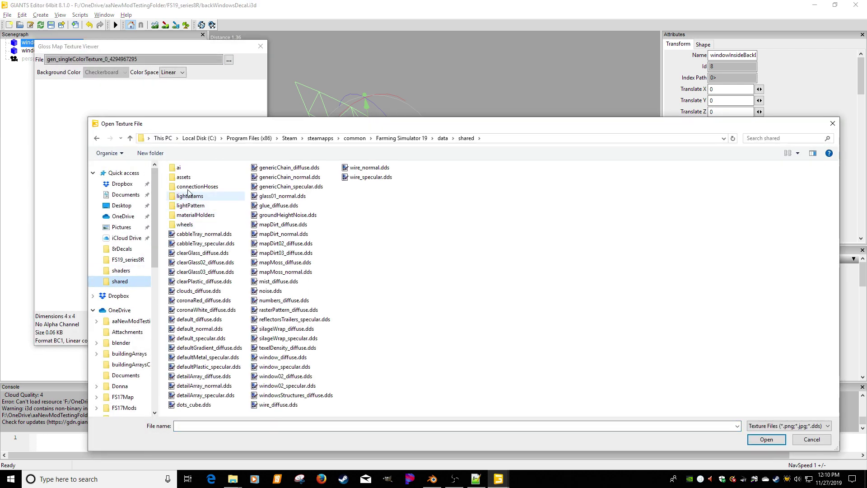
{"action": "left_click", "coordinate": [271, 215]}
{"action": "key", "text": "w"}
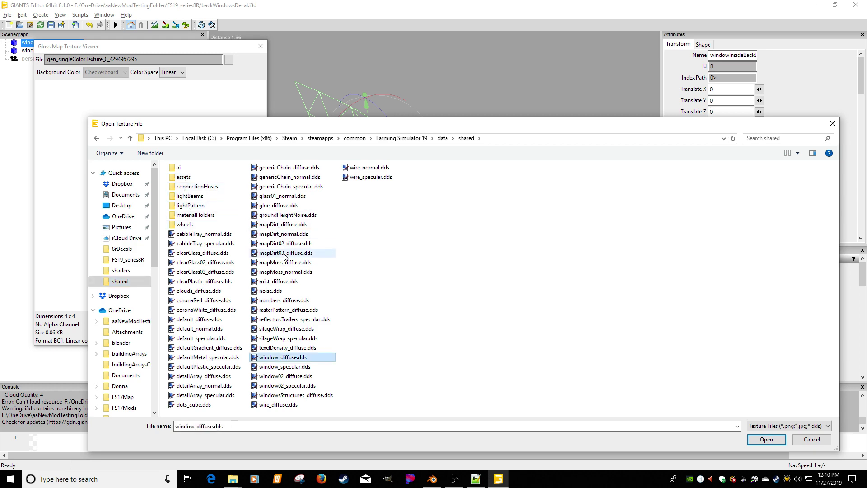
{"action": "double_click", "coordinate": [288, 359]}
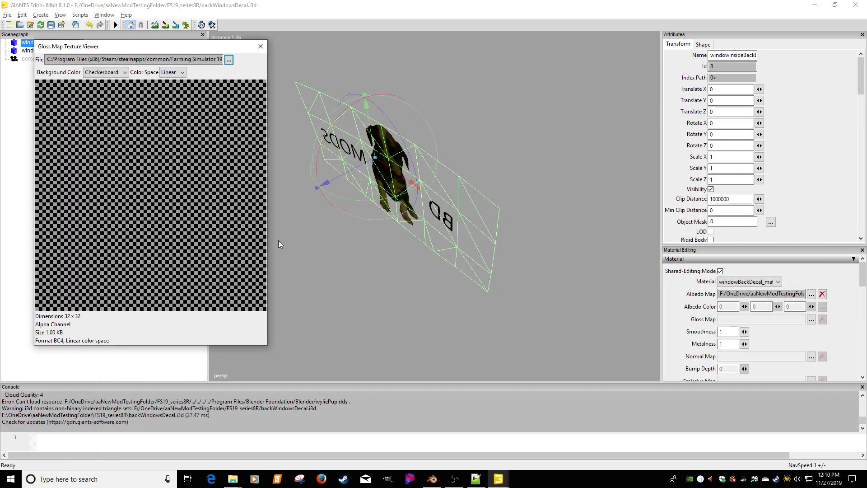
{"action": "left_click", "coordinate": [229, 59]}
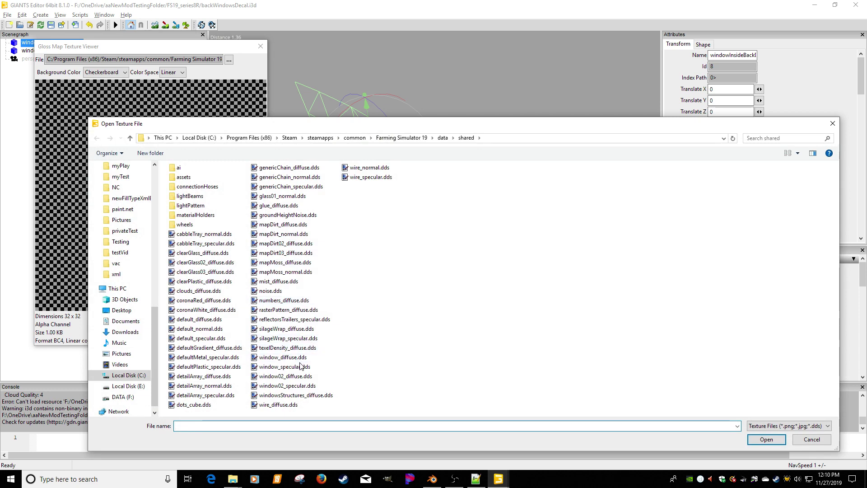
{"action": "double_click", "coordinate": [291, 367]}
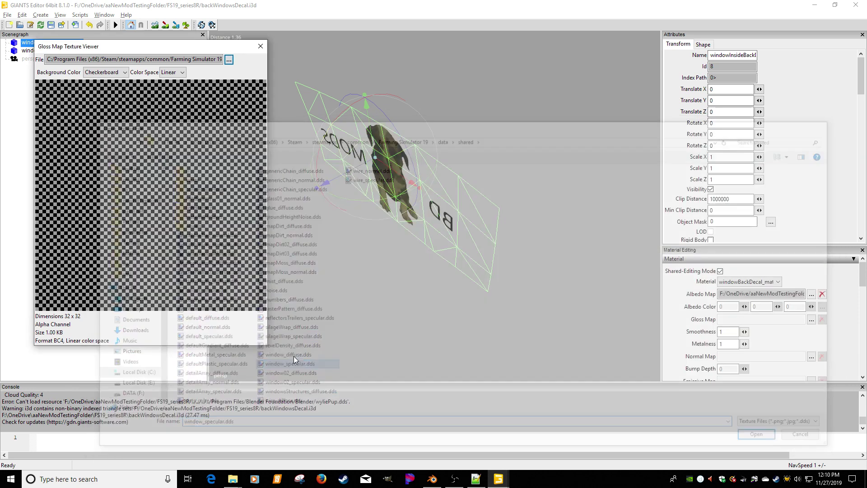
{"action": "left_click", "coordinate": [260, 46]}
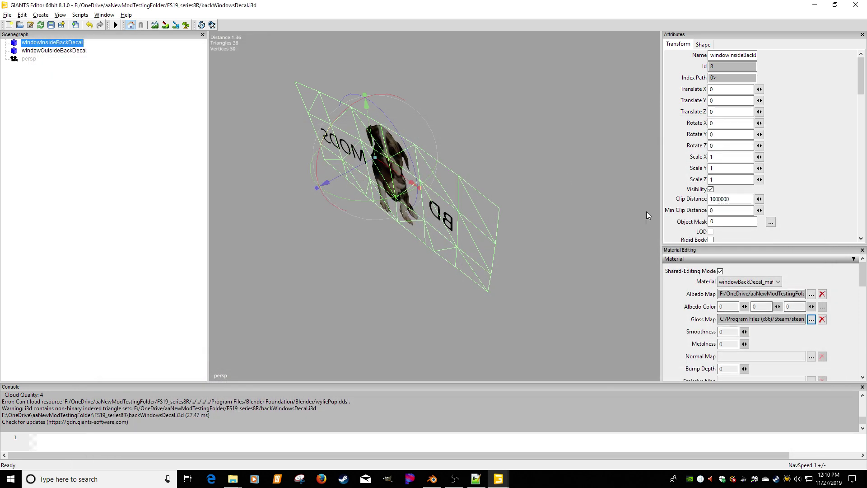
Assign default_normal.dds from the game's shared folder as the normal map of the inside decal's material
{"action": "left_click", "coordinate": [811, 356]}
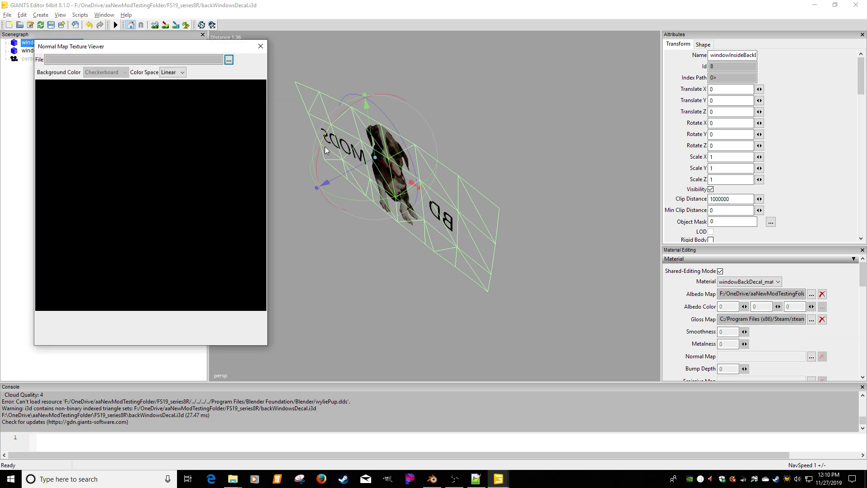
{"action": "left_click", "coordinate": [229, 59]}
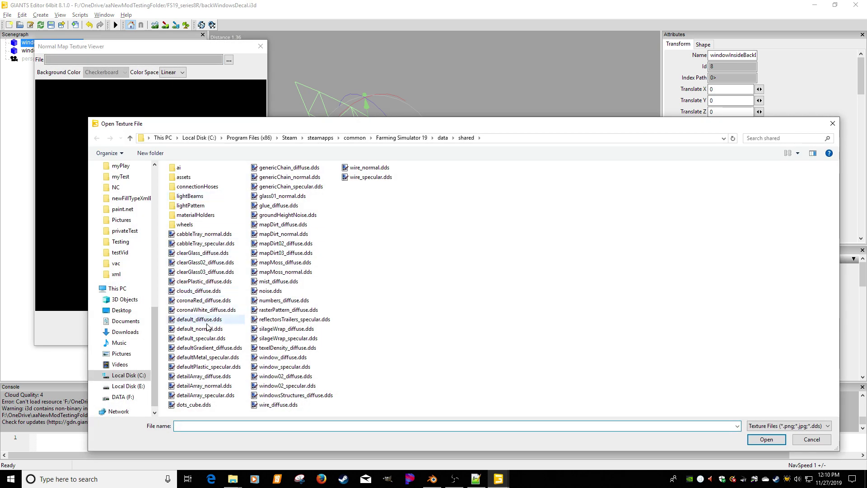
{"action": "double_click", "coordinate": [199, 328]}
{"action": "left_click", "coordinate": [264, 45]}
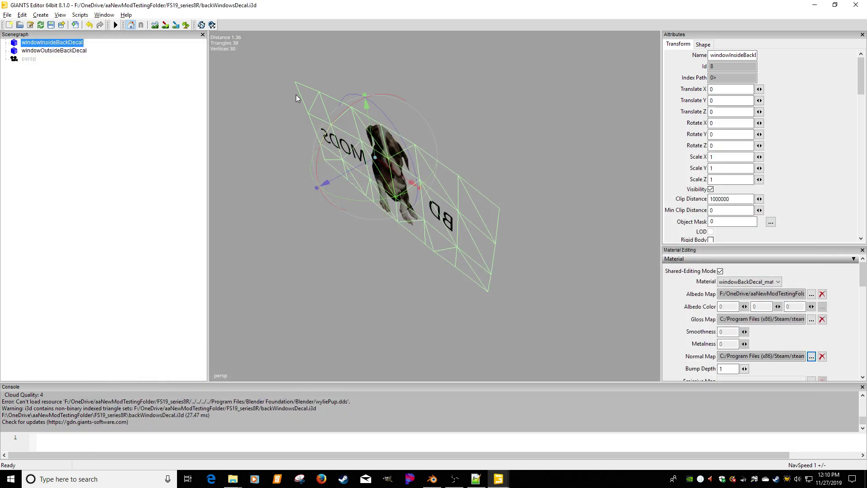
View the decals from the opposite side and select the outside and inside decals in turn to compare their visible faces
{"action": "middle_click_drag", "start_coordinate": [368, 111], "coordinate": [334, 124]}
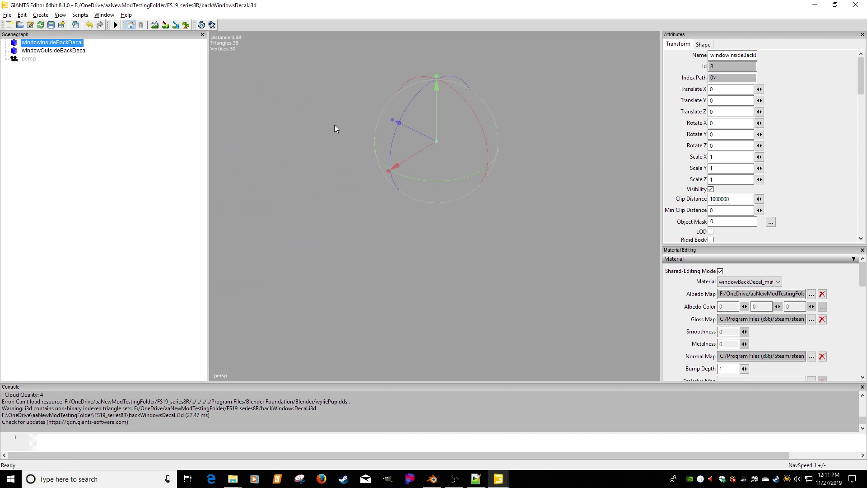
{"action": "left_click", "coordinate": [67, 51]}
{"action": "scroll", "coordinate": [306, 115], "scroll_direction": "down", "scroll_amount": 5}
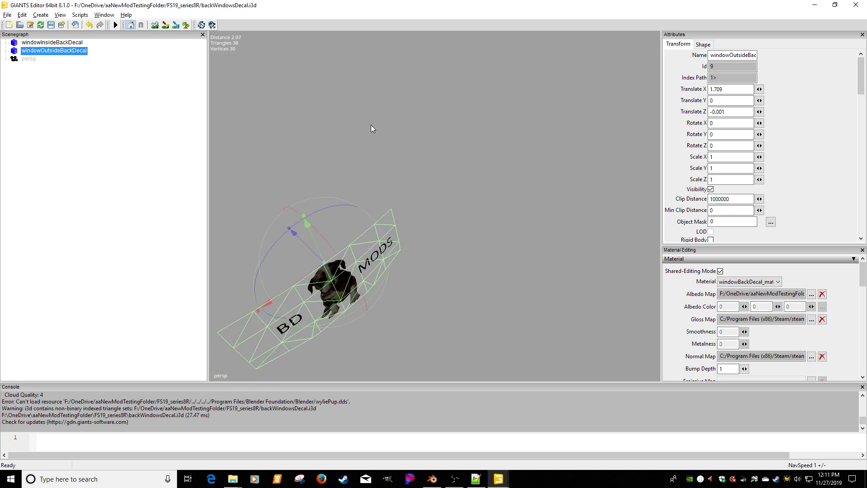
{"action": "left_click", "coordinate": [74, 43]}
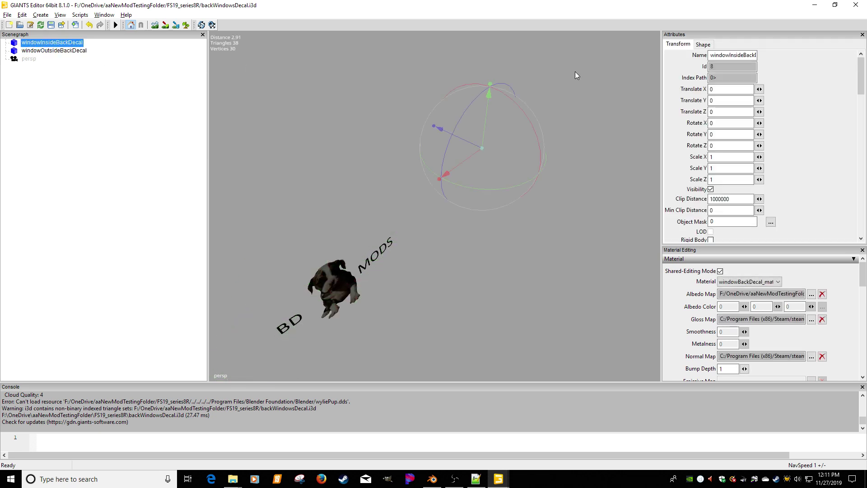
{"action": "left_click", "coordinate": [50, 50]}
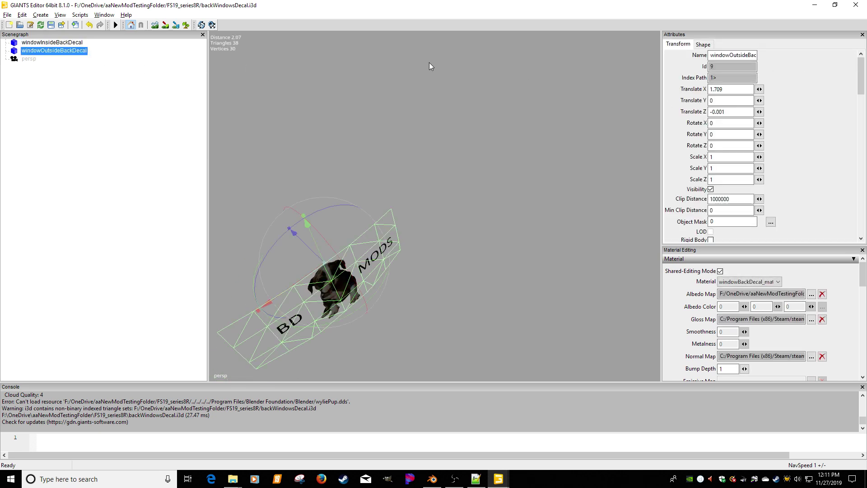
Reset the outside back decal's Translate X and Translate Z to 0
{"action": "double_click", "coordinate": [726, 89]}
{"action": "key", "text": "BackSpace"}
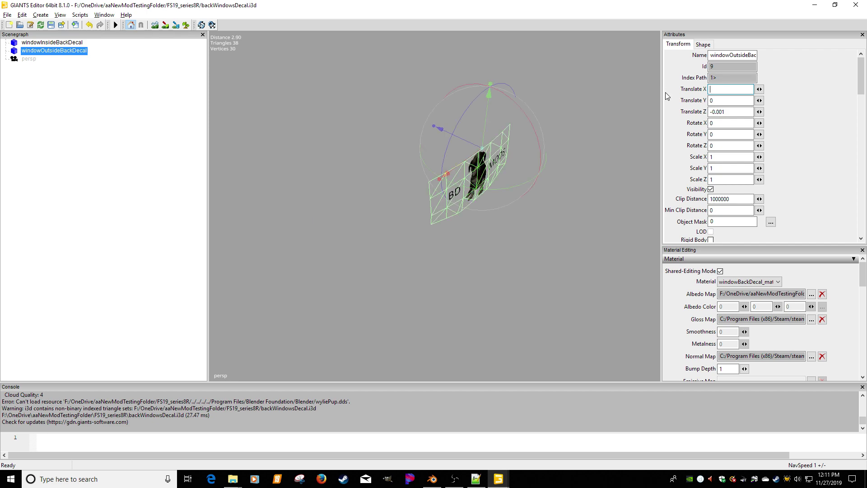
{"action": "double_click", "coordinate": [724, 112]}
{"action": "key", "text": "BackSpace"}
{"action": "scroll", "coordinate": [497, 167], "scroll_direction": "up", "scroll_amount": 4}
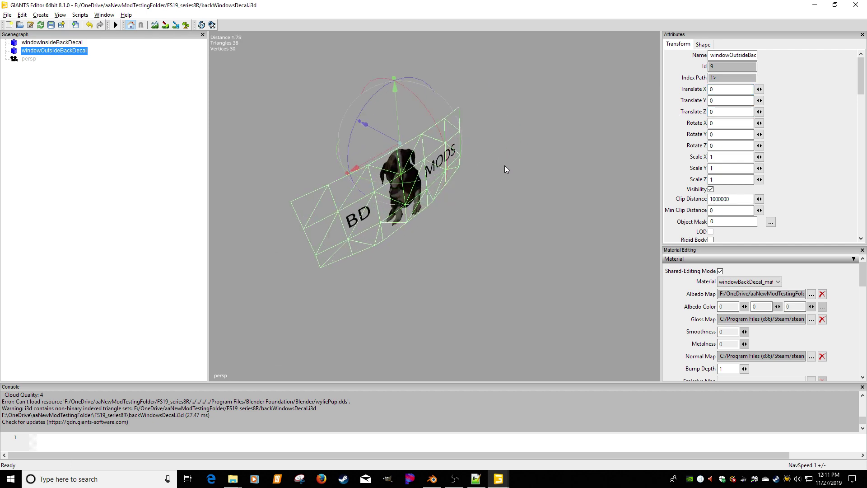
Assign vehicleShader.xml from the game's data/shaders folder as the custom shader of the decals' windowBackDecal_mat material
{"action": "middle_click_drag", "start_coordinate": [505, 169], "coordinate": [556, 148]}
{"action": "scroll", "coordinate": [473, 121], "scroll_direction": "up", "scroll_amount": 5}
{"action": "left_click_drag", "start_coordinate": [556, 148], "coordinate": [426, 153], "text": "alt"}
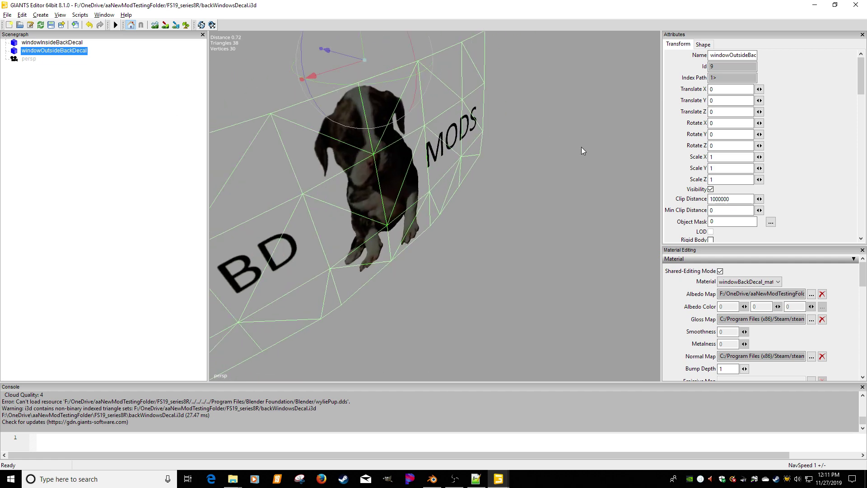
{"action": "scroll", "coordinate": [852, 289], "scroll_direction": "down", "scroll_amount": 3}
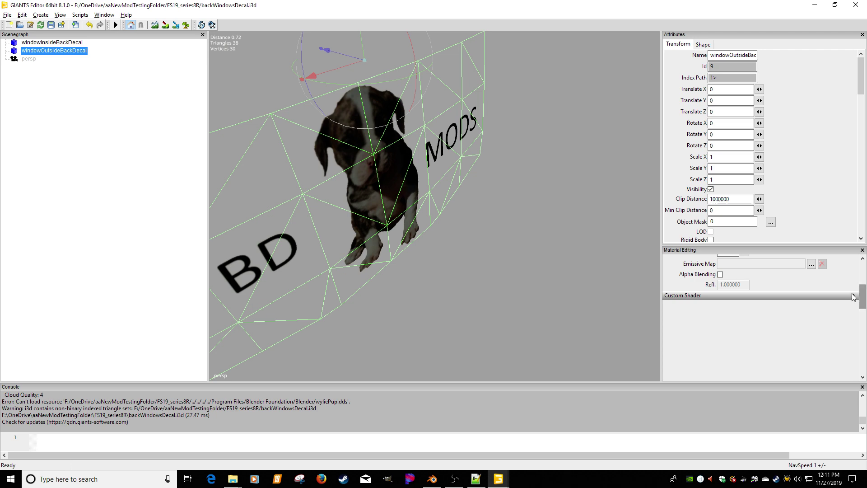
{"action": "left_click", "coordinate": [852, 296]}
{"action": "left_click", "coordinate": [817, 310]}
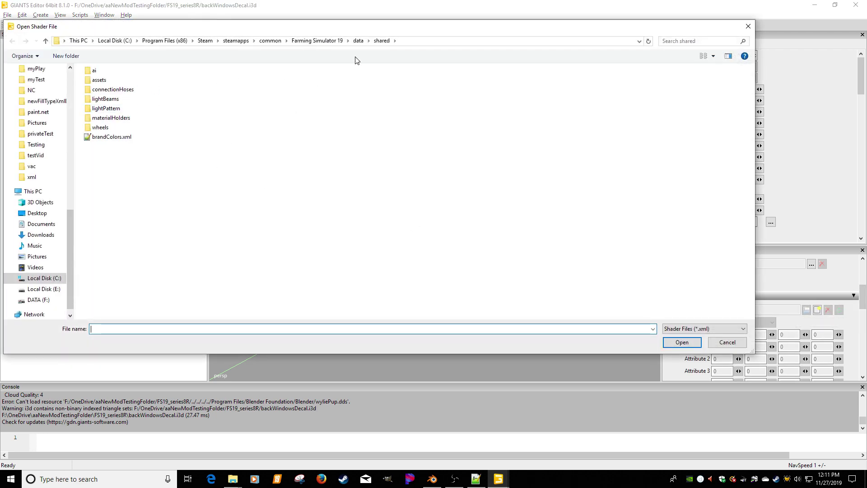
{"action": "left_click", "coordinate": [358, 41]}
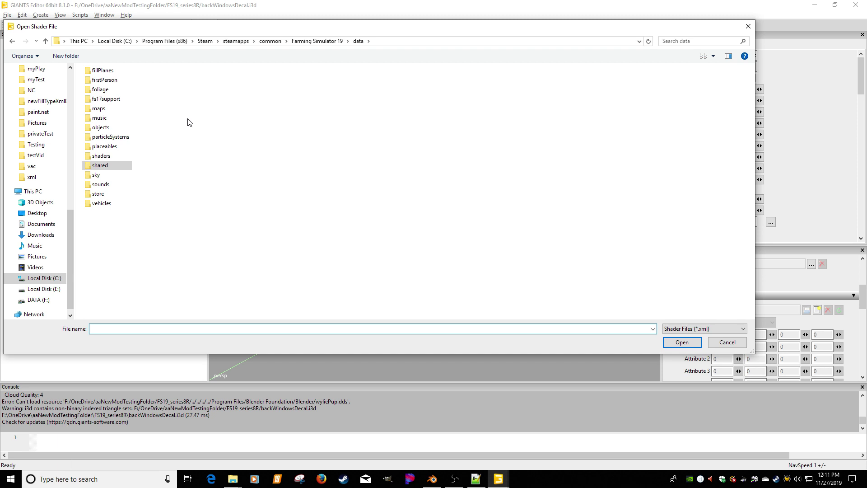
{"action": "double_click", "coordinate": [113, 156]}
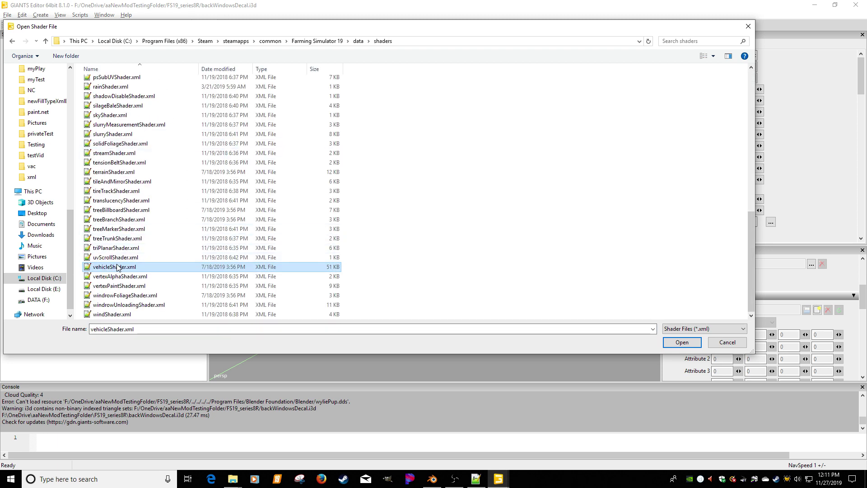
{"action": "double_click", "coordinate": [116, 268]}
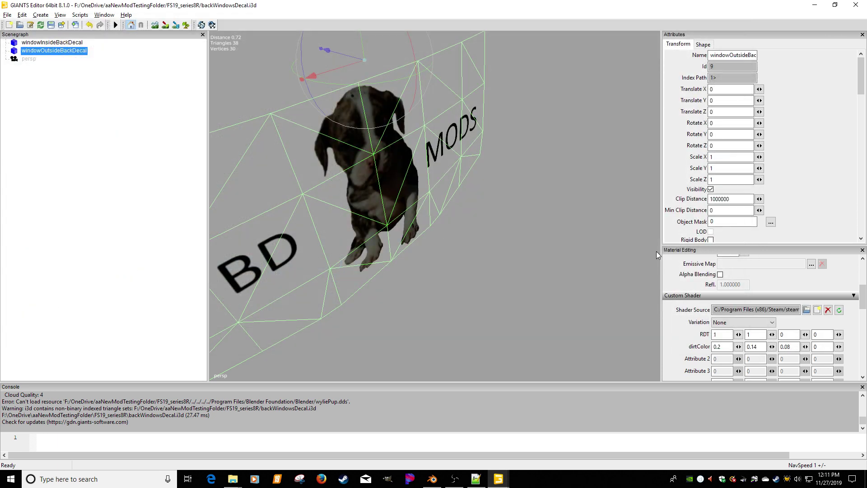
Set the vehicle shader's variation to Decal and inspect the puppy artwork up close
{"action": "left_click_drag", "start_coordinate": [544, 237], "coordinate": [521, 229], "text": "alt"}
{"action": "right_click_drag", "start_coordinate": [521, 229], "coordinate": [506, 199], "text": "alt"}
{"action": "left_click_drag", "start_coordinate": [506, 199], "coordinate": [467, 202], "text": "alt"}
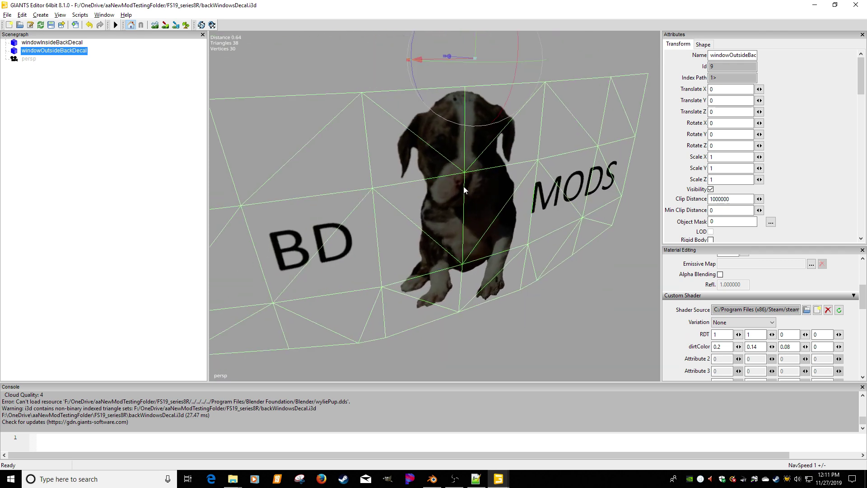
{"action": "left_click", "coordinate": [770, 323]}
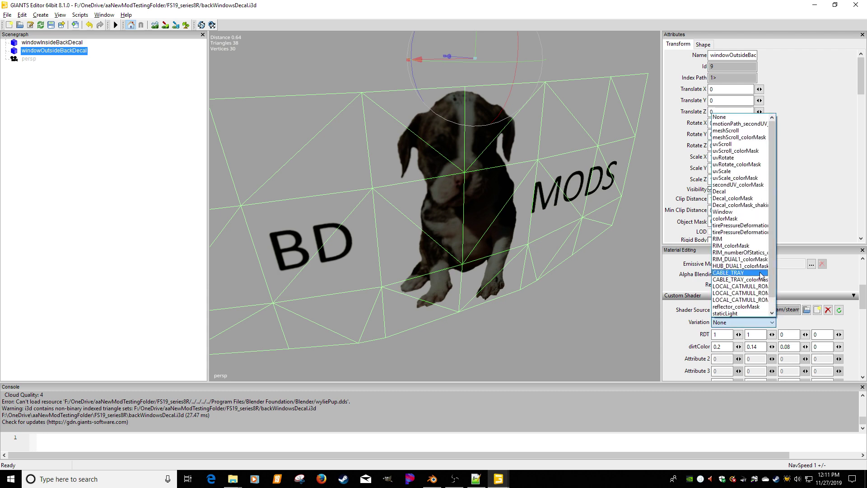
{"action": "left_click", "coordinate": [740, 191]}
{"action": "right_click_drag", "start_coordinate": [556, 248], "coordinate": [523, 185], "text": "alt"}
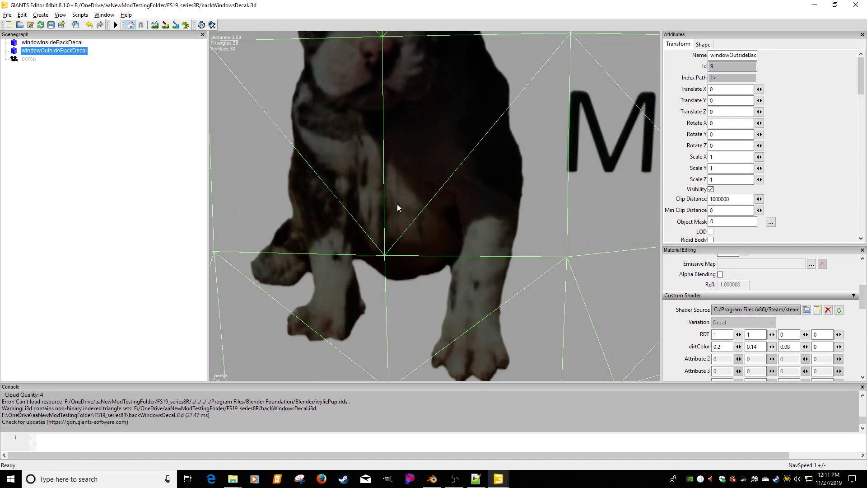
{"action": "right_click_drag", "start_coordinate": [467, 248], "coordinate": [511, 243], "text": "alt"}
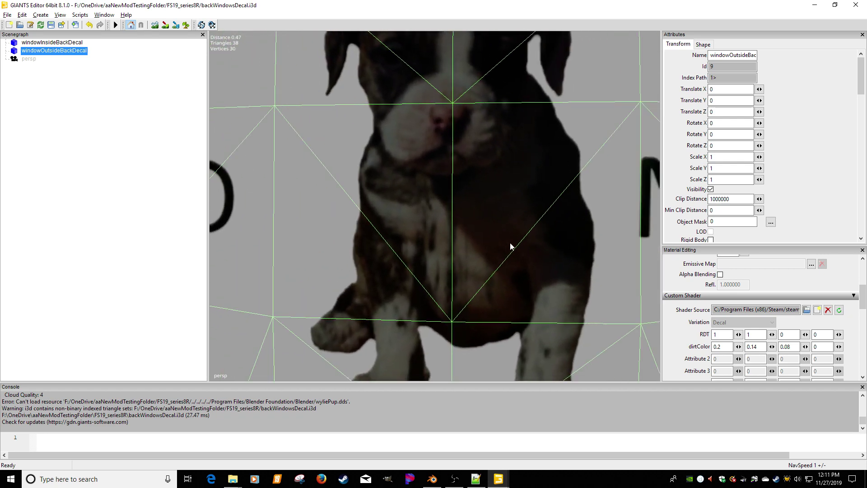
Try the Window, colorMask and secondUV_colorMask shader variations on the decal material and return to Decal
{"action": "left_click", "coordinate": [773, 323]}
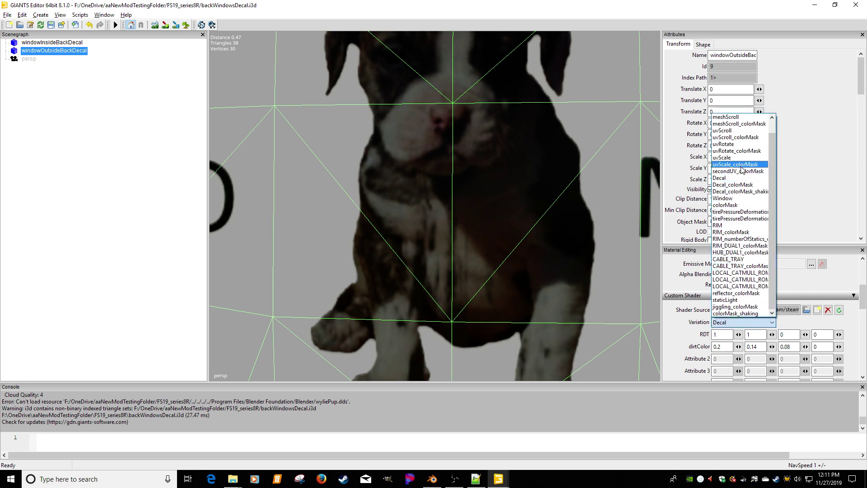
{"action": "left_click", "coordinate": [737, 198]}
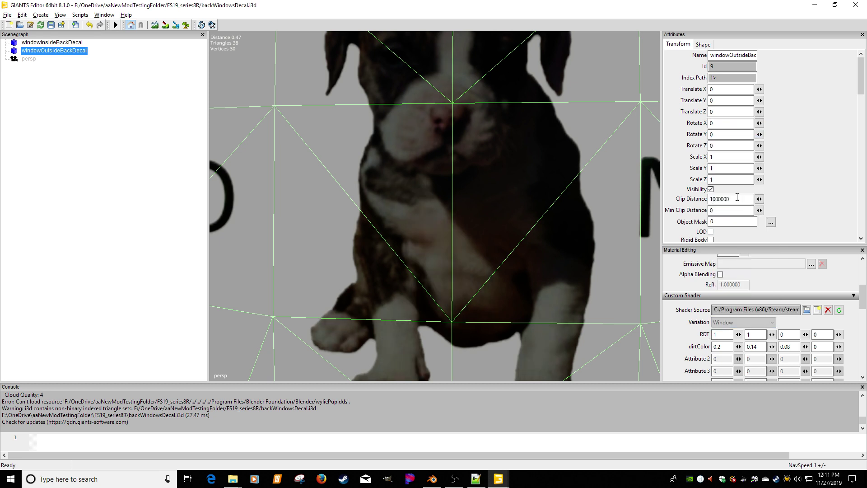
{"action": "left_click", "coordinate": [760, 323]}
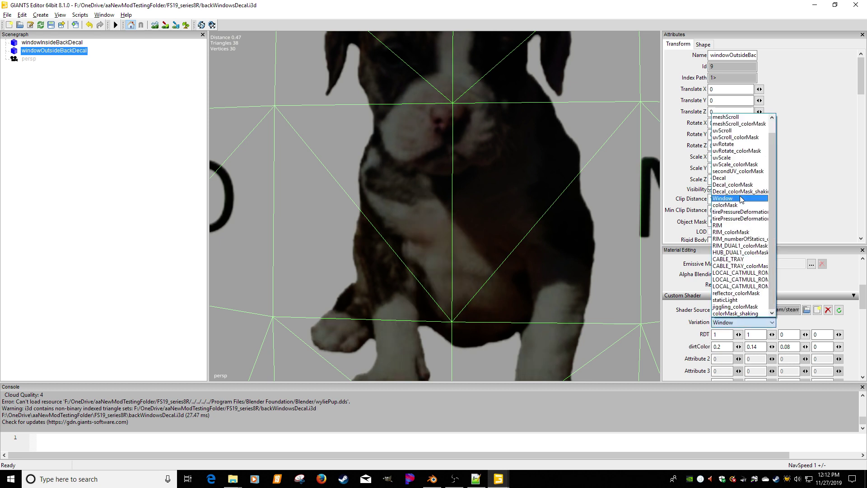
{"action": "left_click", "coordinate": [723, 208]}
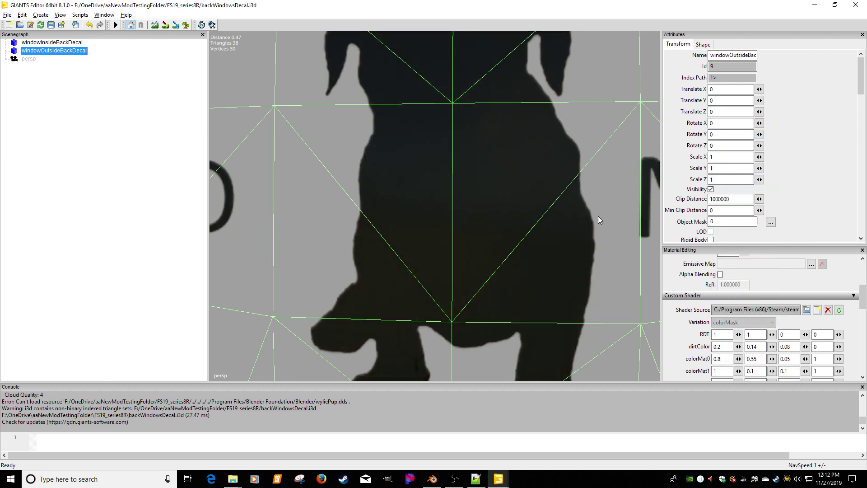
{"action": "scroll", "coordinate": [546, 229], "scroll_direction": "down", "scroll_amount": 5}
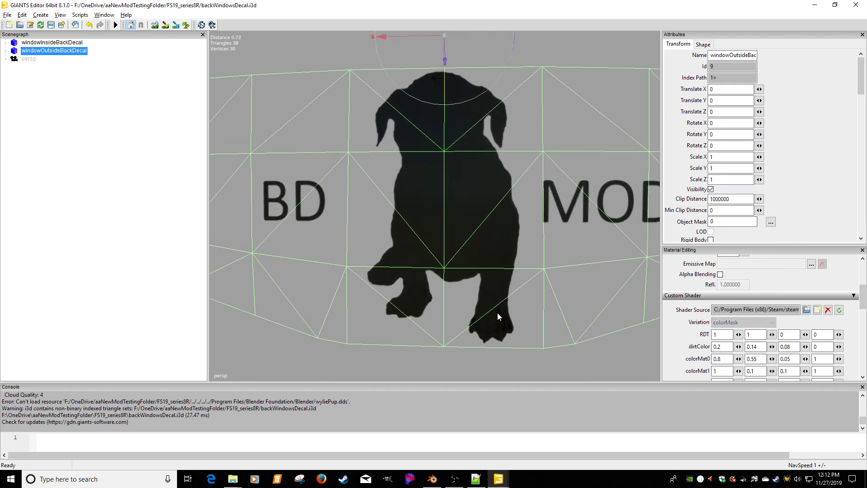
{"action": "left_click", "coordinate": [762, 322]}
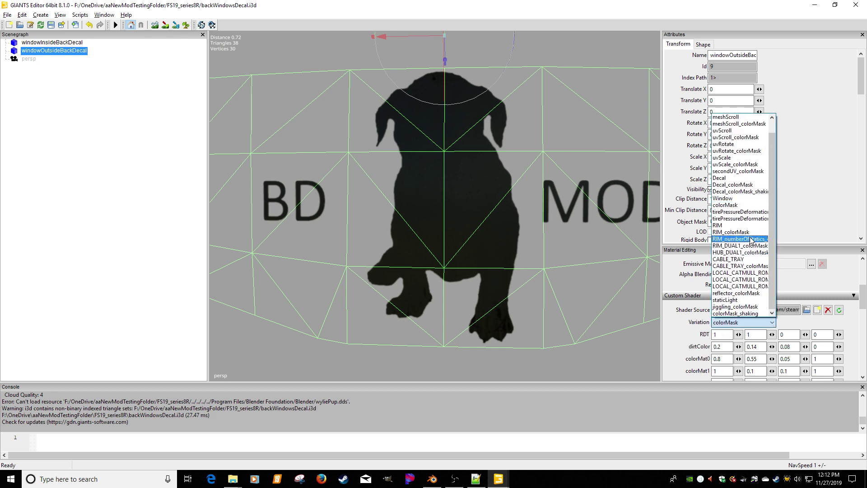
{"action": "left_click", "coordinate": [738, 171]}
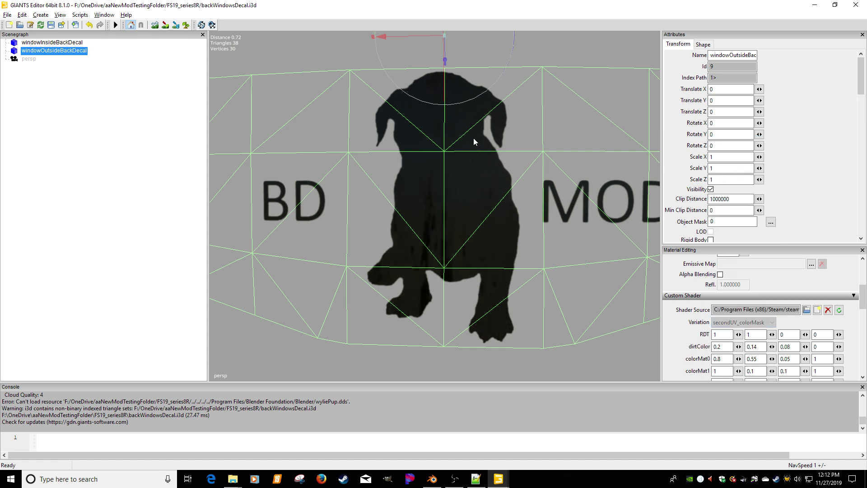
{"action": "left_click", "coordinate": [772, 322]}
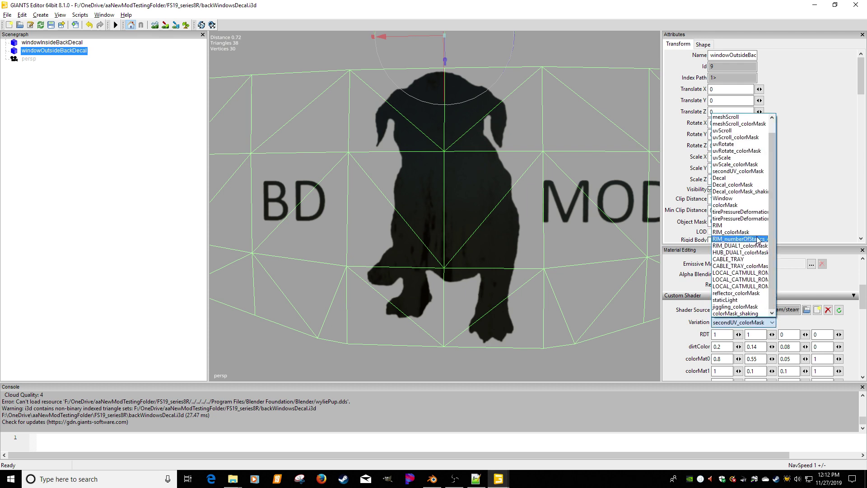
{"action": "left_click", "coordinate": [736, 178]}
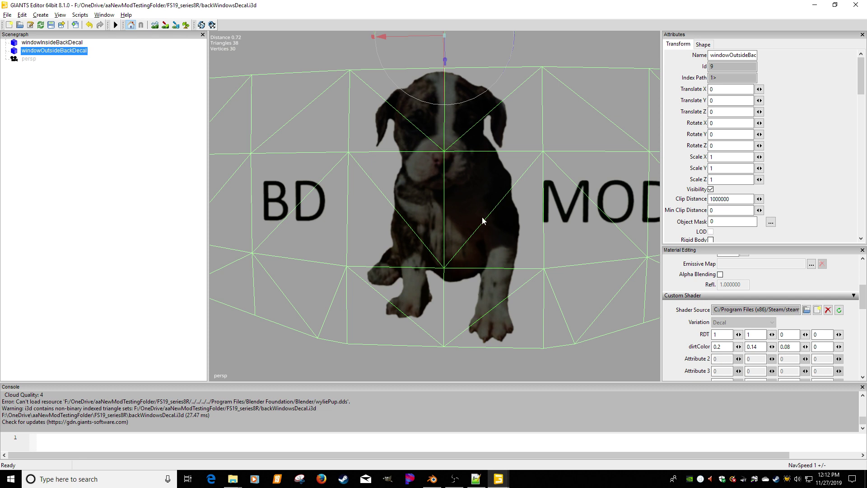
Set the inside back decal's clip distance to 300 and check its shape attributes
{"action": "left_click", "coordinate": [72, 43]}
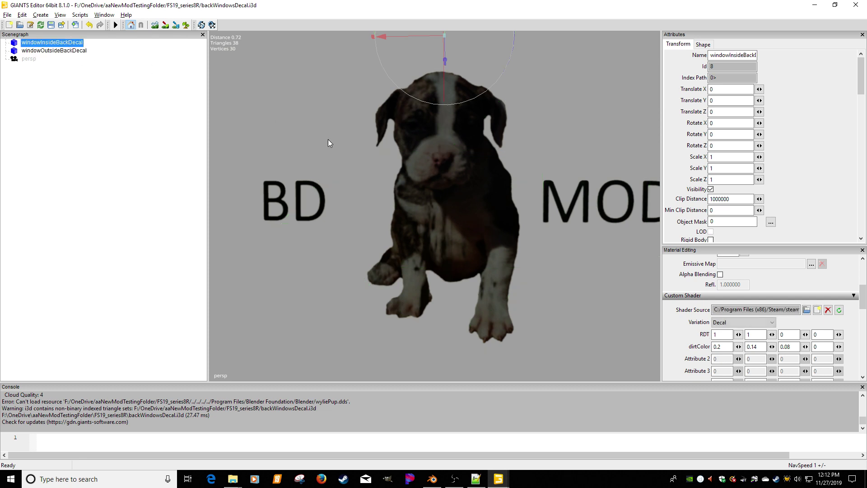
{"action": "middle_click_drag", "start_coordinate": [410, 163], "coordinate": [453, 240]}
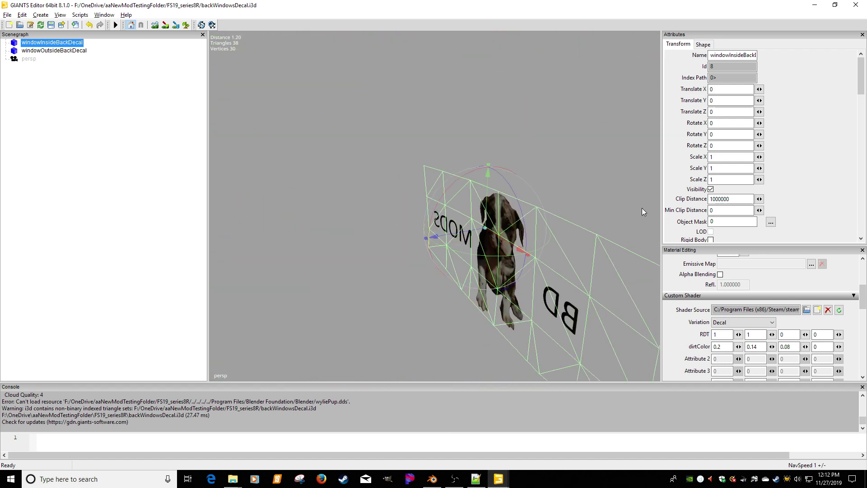
{"action": "double_click", "coordinate": [747, 198]}
{"action": "type", "text": "3"}
{"action": "left_click", "coordinate": [704, 44]}
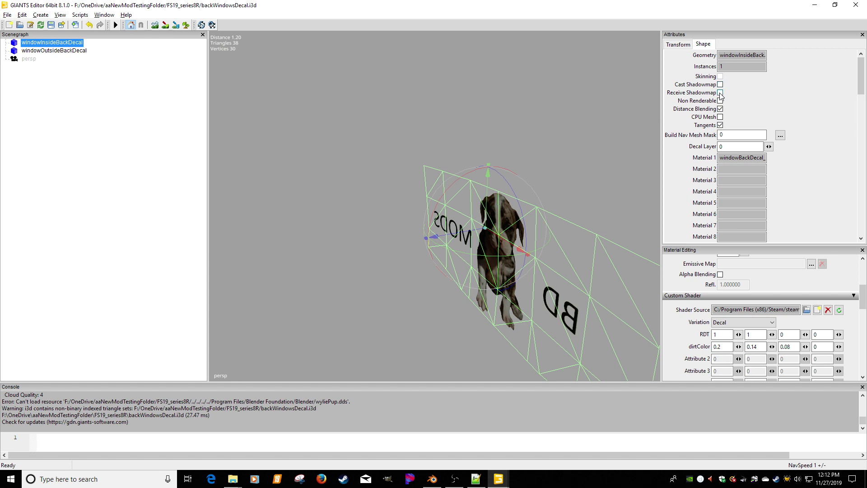
Set the outside back decal's clip distance to 300, and save and close backWindowsDecal.i3d
{"action": "left_click", "coordinate": [75, 51]}
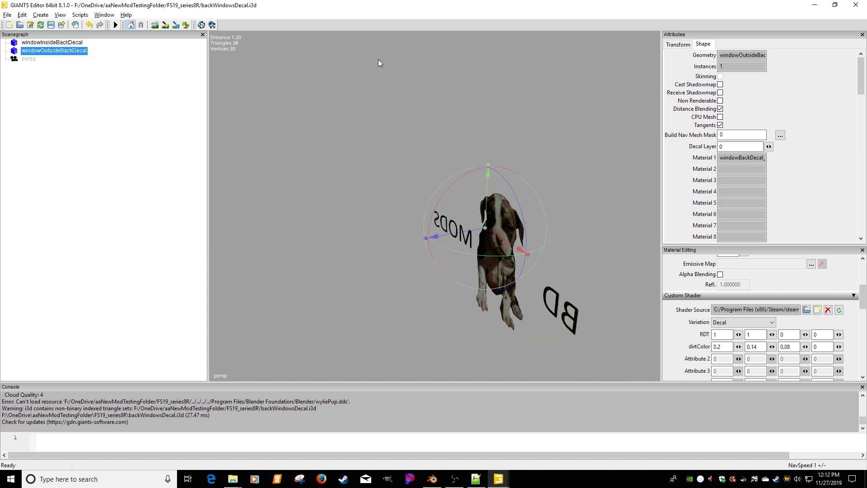
{"action": "left_click", "coordinate": [682, 45]}
{"action": "type", "text": "300"}
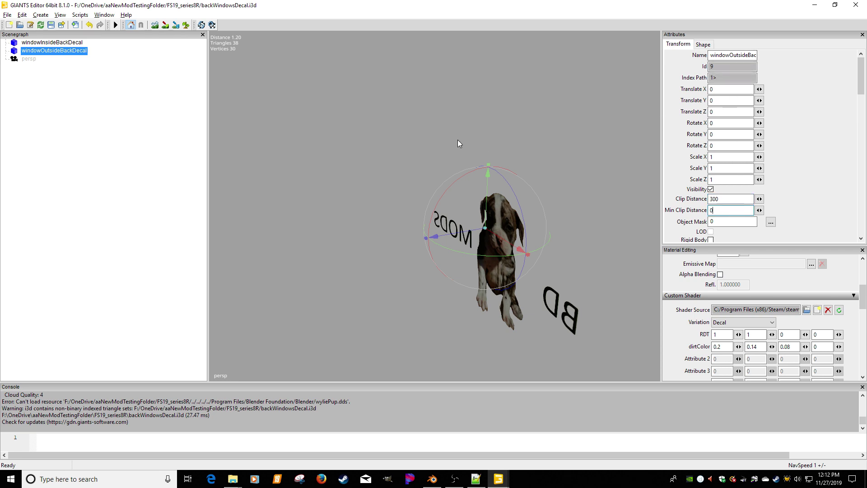
{"action": "left_click", "coordinate": [51, 25]}
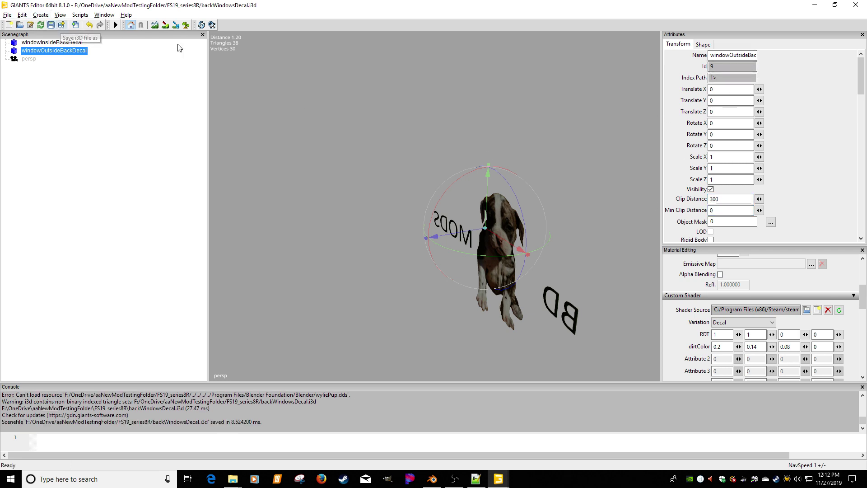
{"action": "left_click", "coordinate": [857, 7]}
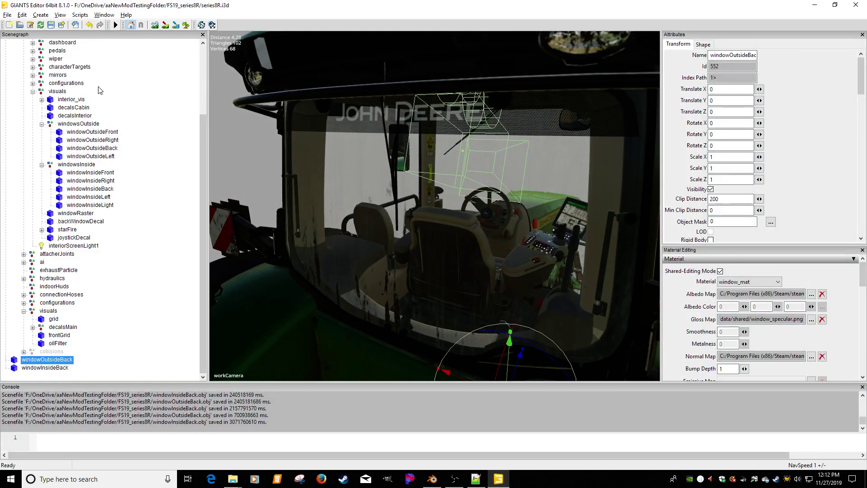
Import backWindowsDecal.i3d from the FS19_series8R folder into the series8R.i3d tractor scene
{"action": "left_click", "coordinate": [75, 25]}
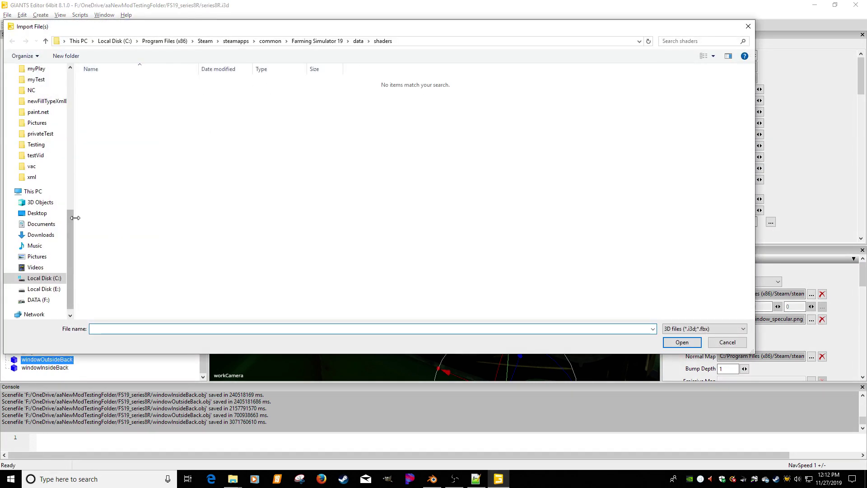
{"action": "left_click_drag", "start_coordinate": [71, 215], "coordinate": [72, 84]}
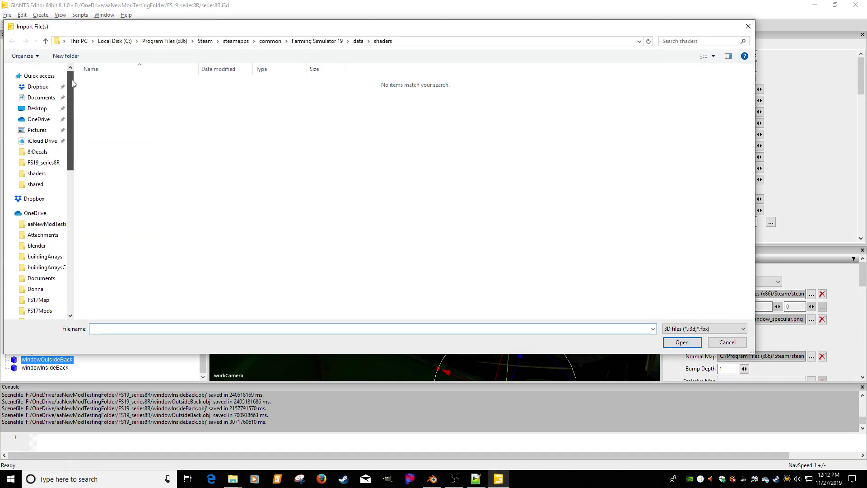
{"action": "left_click", "coordinate": [50, 164]}
{"action": "double_click", "coordinate": [99, 104]}
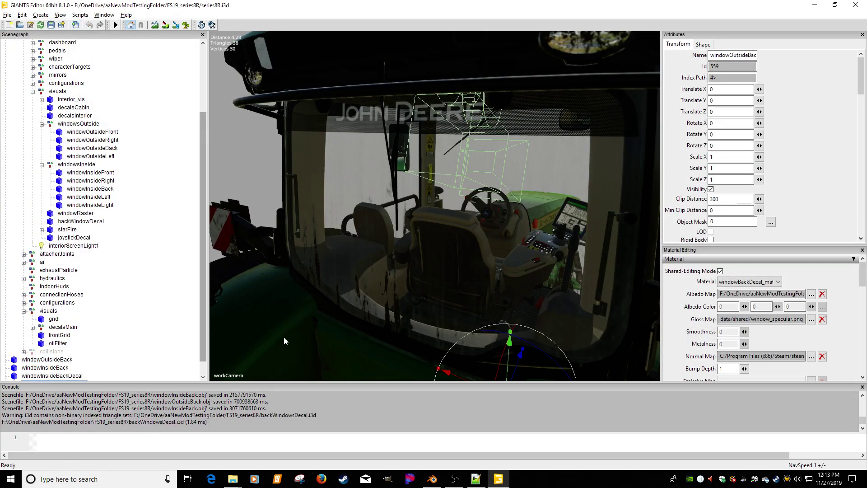
Delete the root-level windowOutsideBack and windowInsideBack copies from the tractor scene and select the imported inside back decal
{"action": "scroll", "coordinate": [386, 276], "scroll_direction": "down", "scroll_amount": 4}
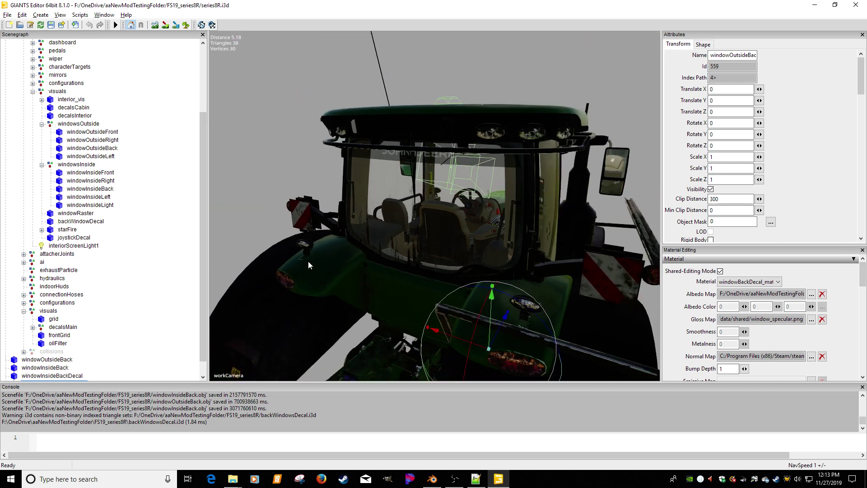
{"action": "scroll", "coordinate": [203, 317], "scroll_direction": "down", "scroll_amount": 1}
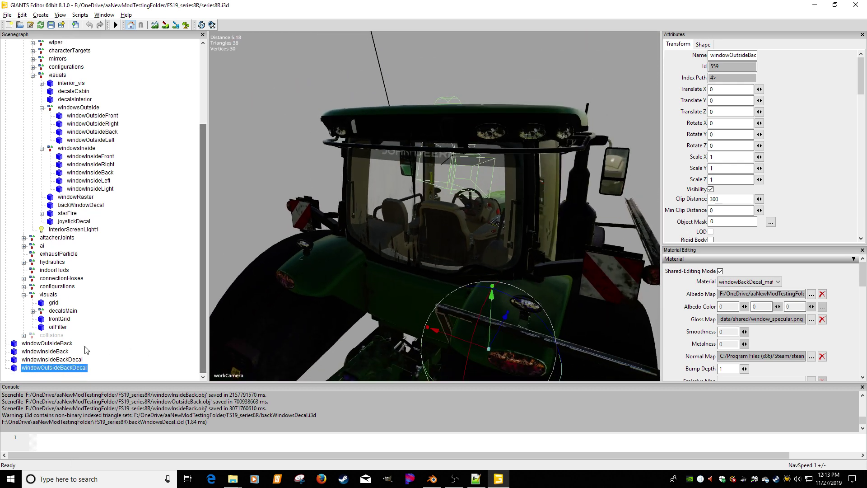
{"action": "left_click", "coordinate": [65, 345]}
{"action": "key", "text": "Delete"}
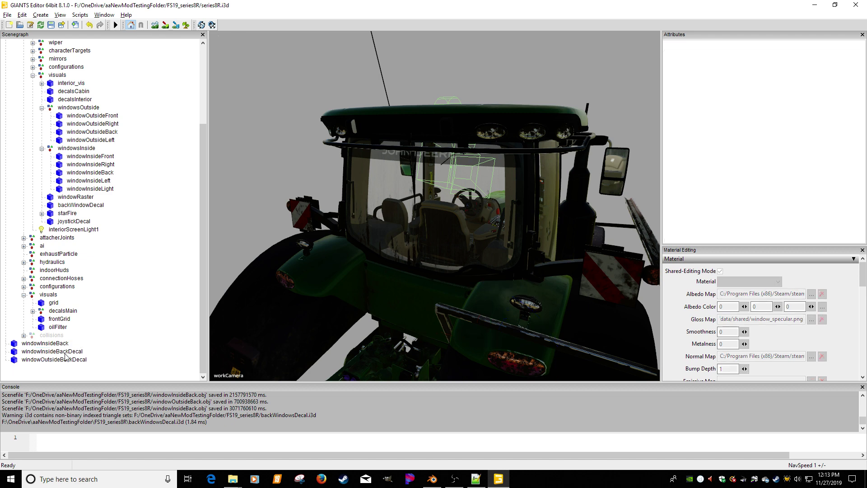
{"action": "left_click", "coordinate": [58, 346]}
{"action": "key", "text": "Delete"}
{"action": "left_click", "coordinate": [70, 345]}
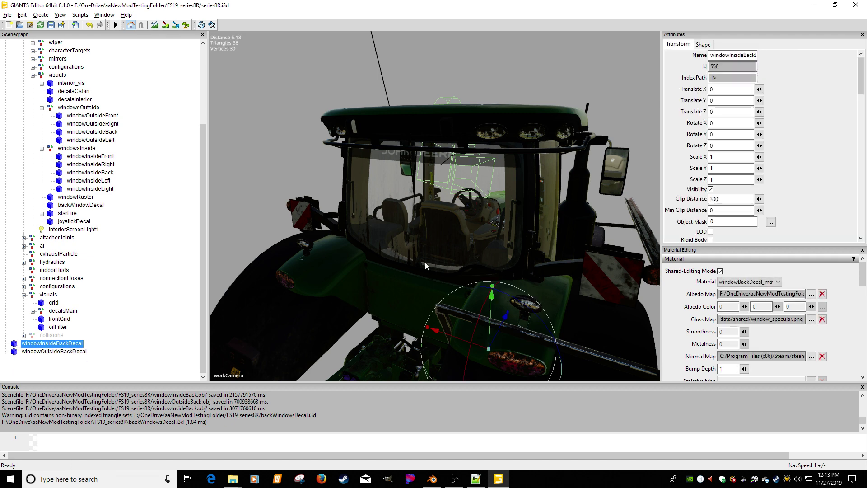
Move the root-level windowInsideBackDecal under windowInsideBack in the windowsInside group and inspect it on the back window
{"action": "left_click", "coordinate": [73, 352]}
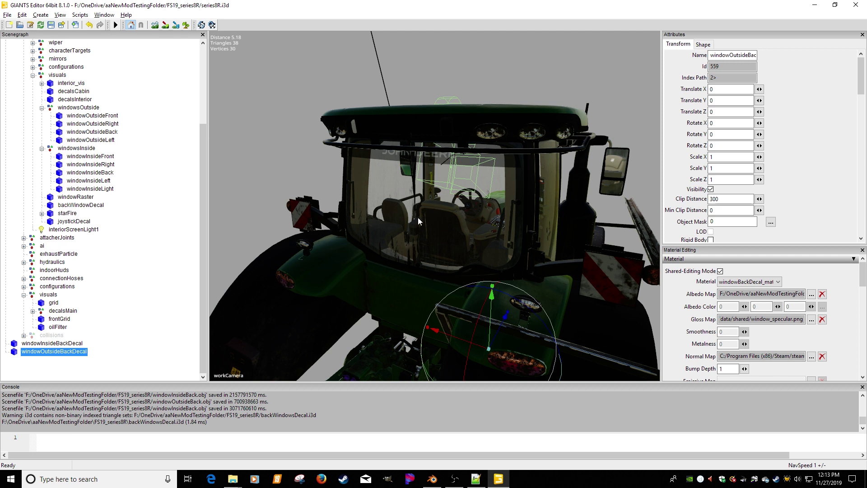
{"action": "left_click", "coordinate": [91, 343]}
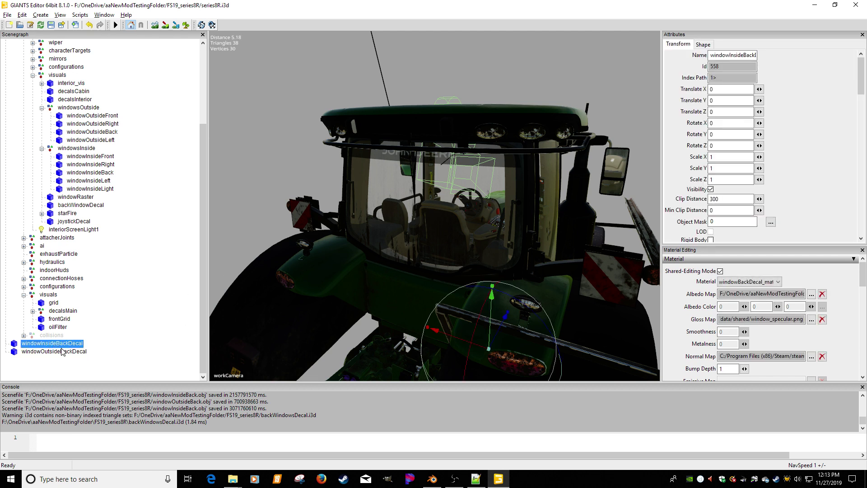
{"action": "key", "text": "Delete"}
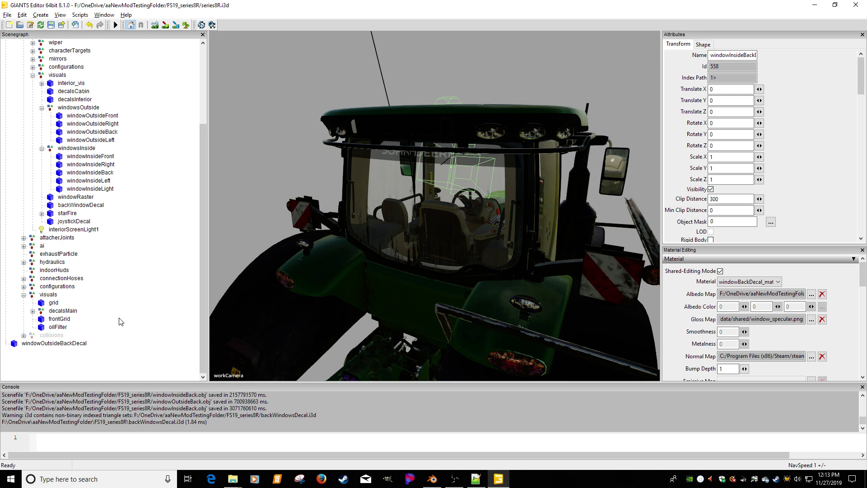
{"action": "left_click", "coordinate": [99, 174]}
{"action": "key", "text": "ctrl+v"}
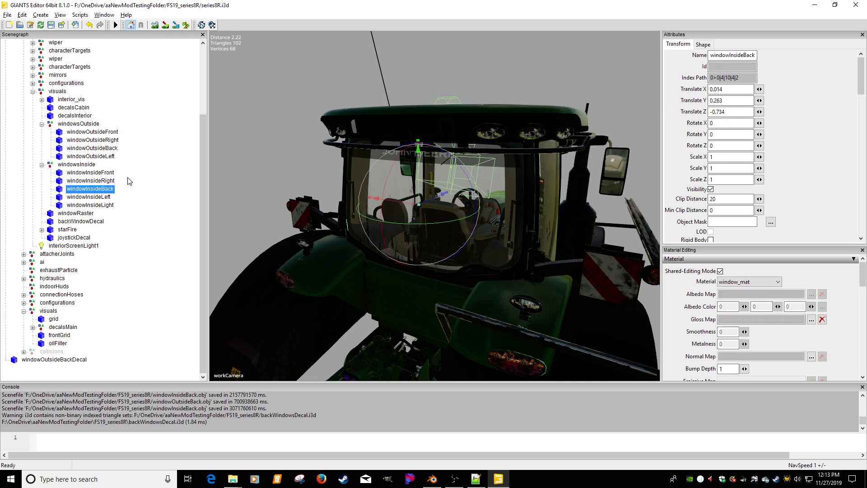
{"action": "scroll", "coordinate": [439, 202], "scroll_direction": "up", "scroll_amount": 5}
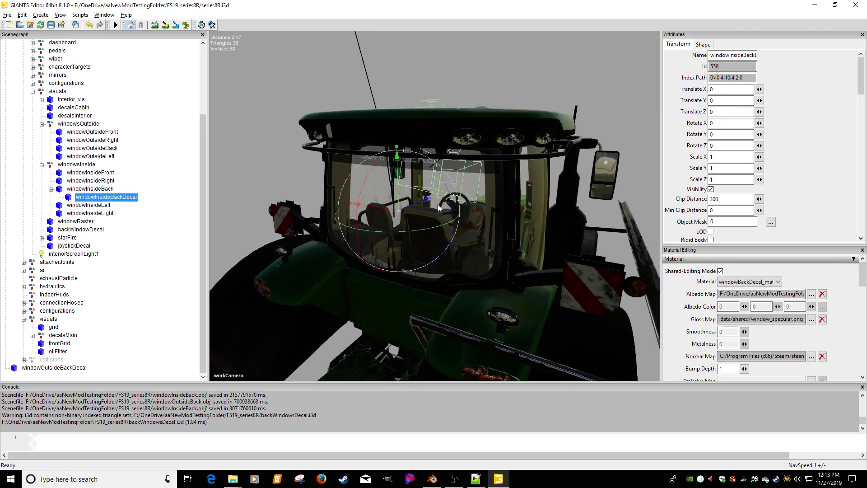
{"action": "scroll", "coordinate": [415, 207], "scroll_direction": "up", "scroll_amount": 6}
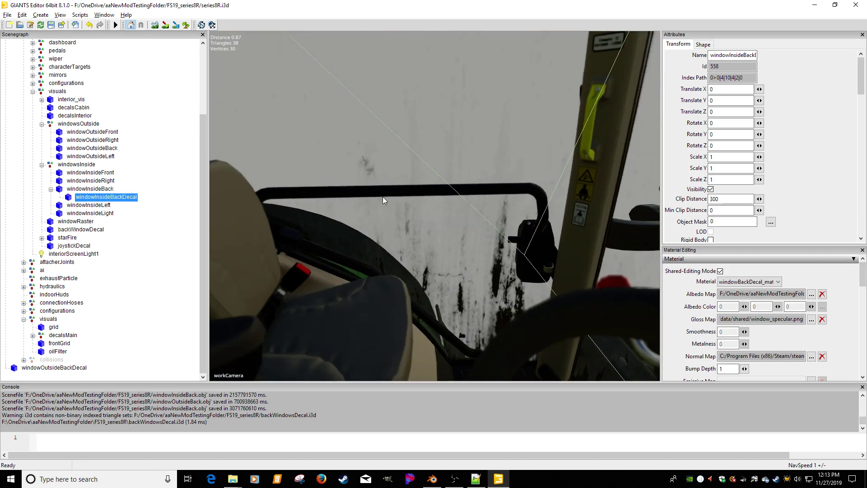
{"action": "scroll", "coordinate": [393, 190], "scroll_direction": "up", "scroll_amount": 5}
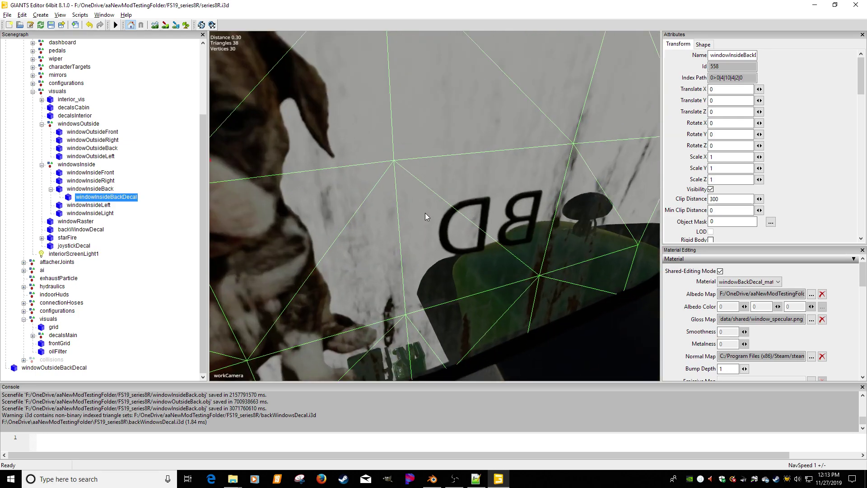
{"action": "left_click_drag", "start_coordinate": [449, 169], "coordinate": [232, 246], "text": "alt"}
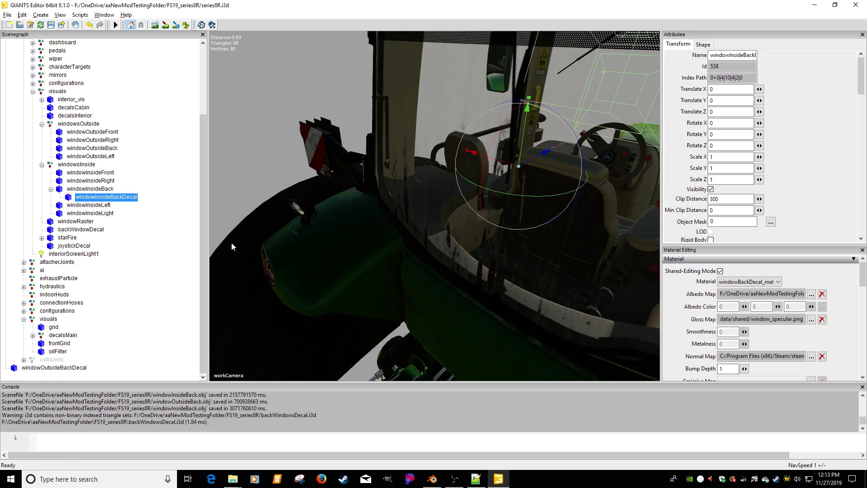
Move the root-level windowOutsideBackDecal under windowOutsideBack in the windowsOutside group
{"action": "left_click", "coordinate": [78, 367]}
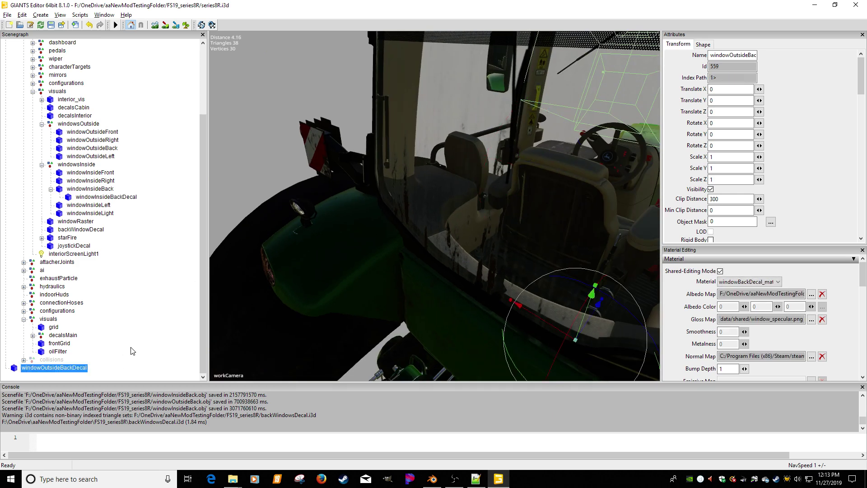
{"action": "key", "text": "Delete"}
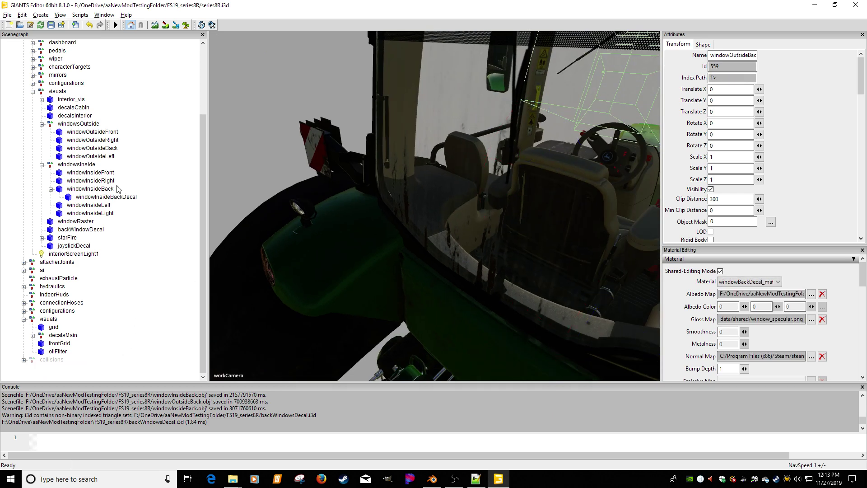
{"action": "left_click", "coordinate": [90, 148]}
{"action": "key", "text": "ctrl+v"}
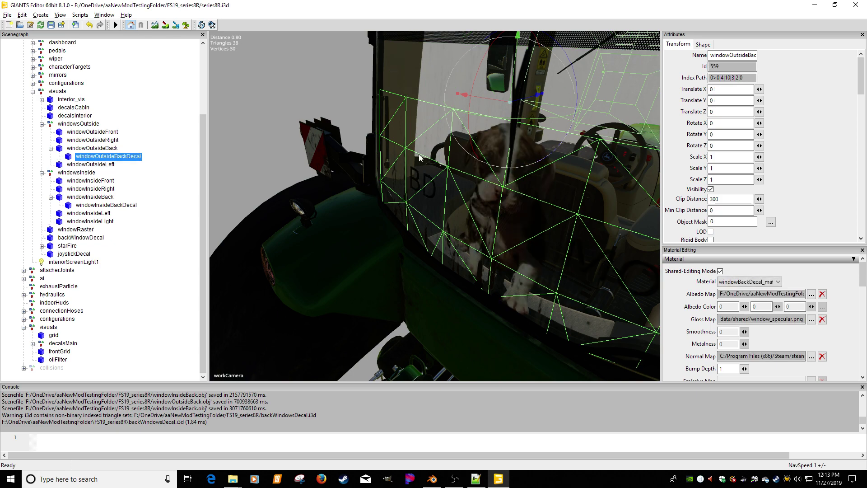
Examine how the outside back decal sits on the cab's rear window from several angles
{"action": "scroll", "coordinate": [413, 162], "scroll_direction": "down", "scroll_amount": 3}
{"action": "left_click_drag", "start_coordinate": [413, 162], "coordinate": [418, 142], "text": "alt"}
{"action": "scroll", "coordinate": [417, 164], "scroll_direction": "up", "scroll_amount": 4}
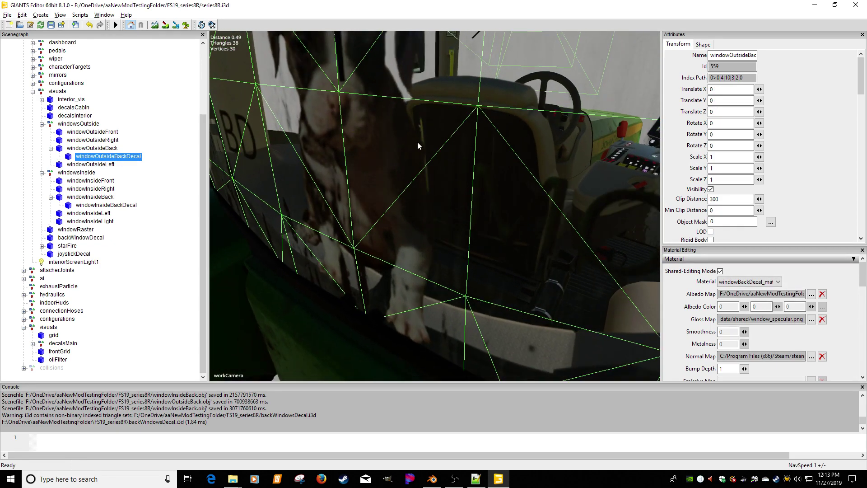
{"action": "scroll", "coordinate": [406, 147], "scroll_direction": "down", "scroll_amount": 3}
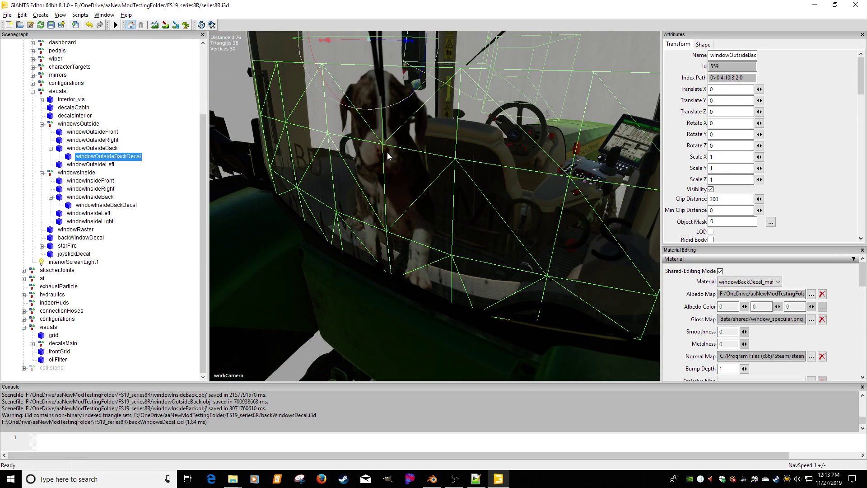
{"action": "left_click_drag", "start_coordinate": [358, 181], "coordinate": [336, 175], "text": "alt"}
{"action": "scroll", "coordinate": [367, 181], "scroll_direction": "up", "scroll_amount": 3}
{"action": "scroll", "coordinate": [334, 172], "scroll_direction": "down", "scroll_amount": 1}
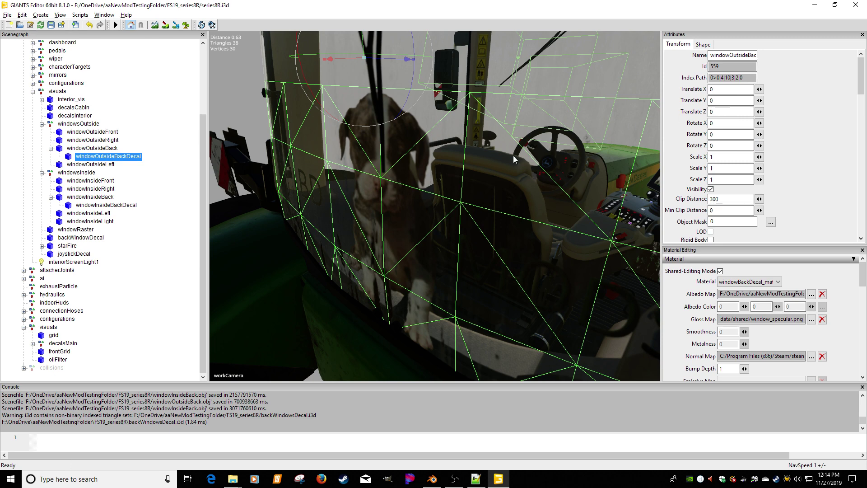
{"action": "left_click_drag", "start_coordinate": [449, 128], "coordinate": [430, 163], "text": "alt"}
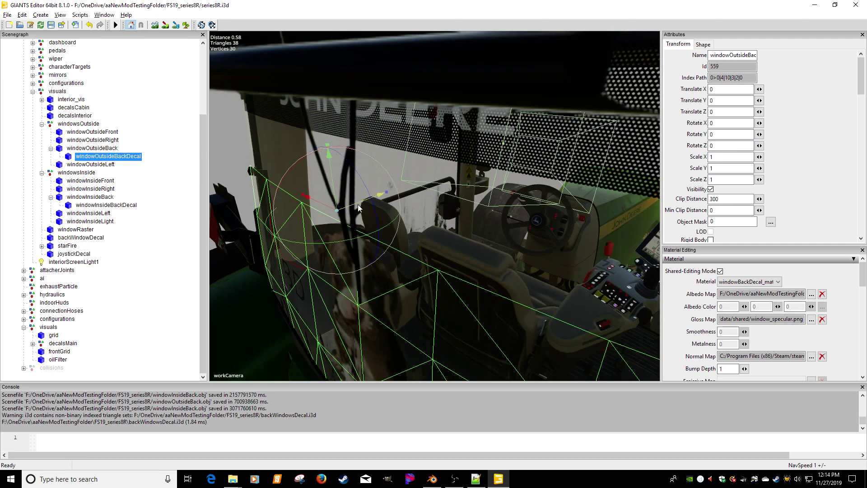
{"action": "mouse_move", "coordinate": [362, 202]}
{"action": "left_mouse_down"}
{"action": "mouse_move", "coordinate": [346, 203]}
{"action": "mouse_move", "coordinate": [353, 209]}
{"action": "left_mouse_up"}
{"action": "key", "text": "ctrl+z"}
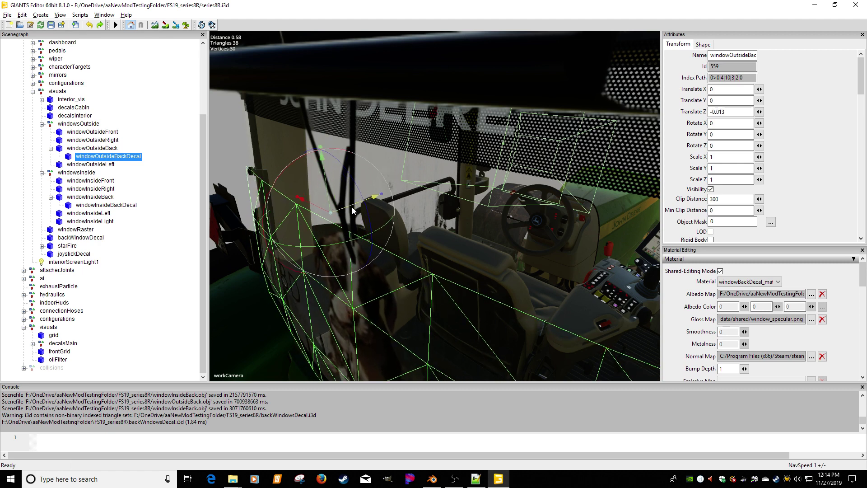
{"action": "key", "text": "ctrl+z"}
Set the outside back decal's Translate Z to -0.001
{"action": "left_click", "coordinate": [721, 112]}
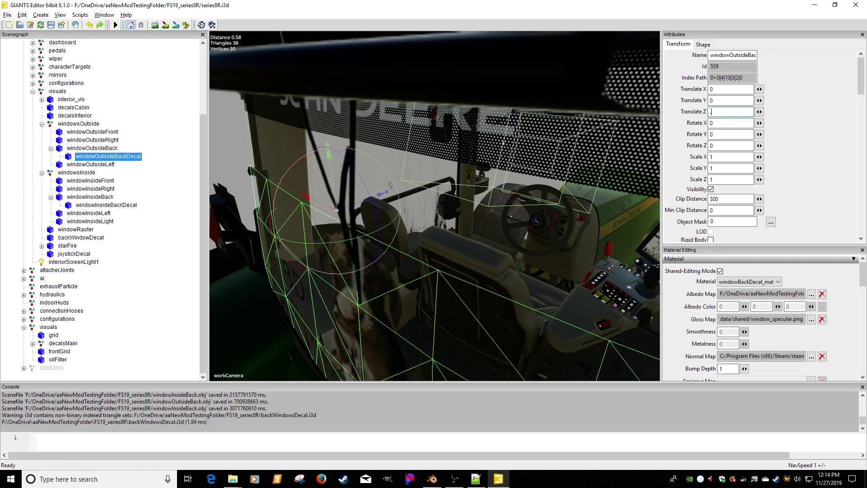
{"action": "type", "text": ".001"}
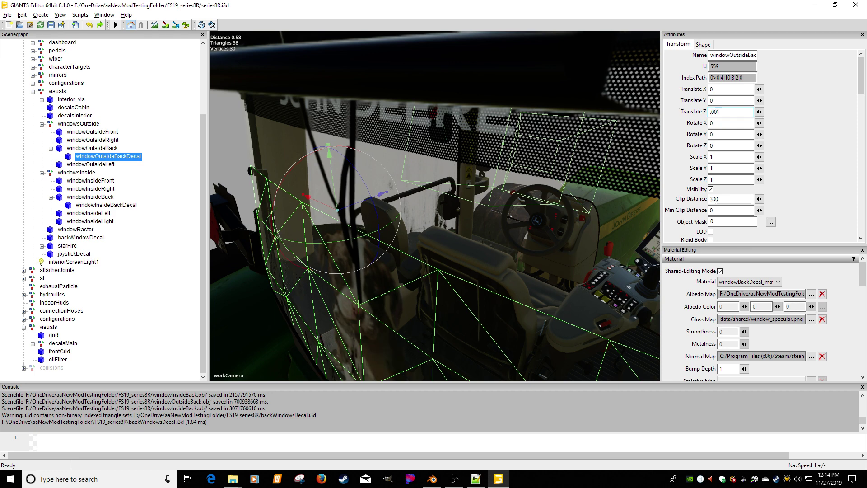
{"action": "key", "text": "Home"}
{"action": "type", "text": "-"}
{"action": "key", "text": "Return"}
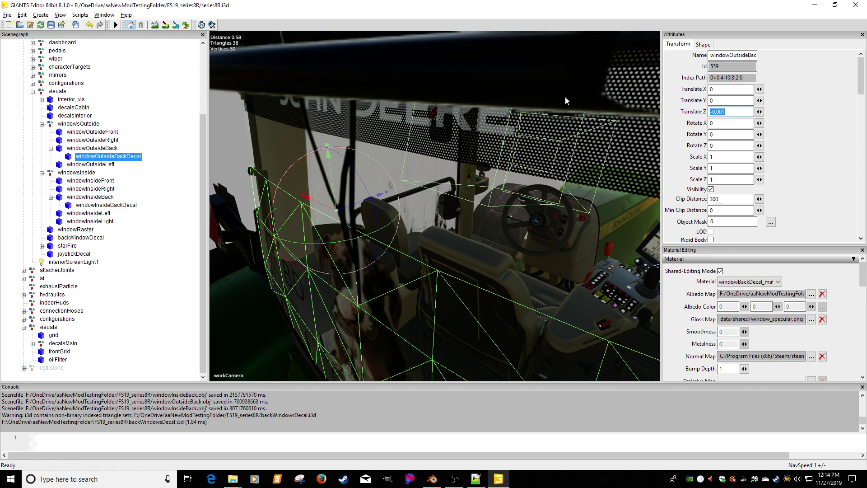
Select windowInsideBackDecal and examine the decals through the rear window from behind the cab
{"action": "left_click", "coordinate": [112, 205]}
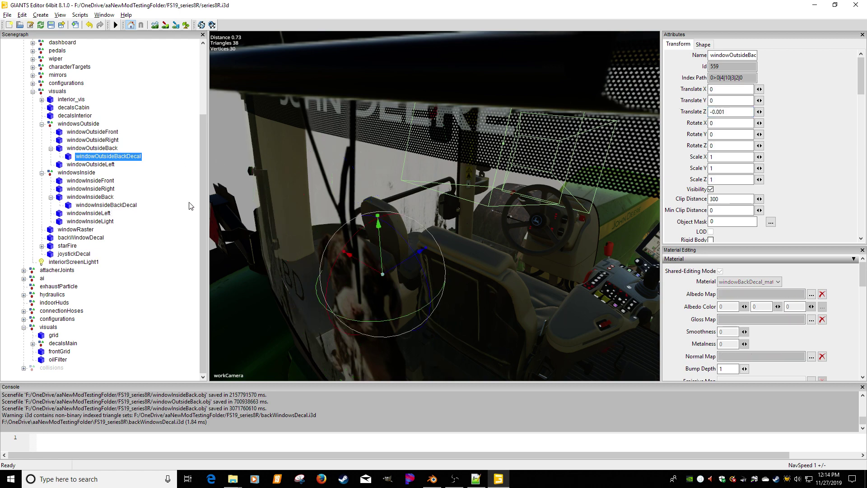
{"action": "right_click_drag", "start_coordinate": [292, 212], "coordinate": [432, 241]}
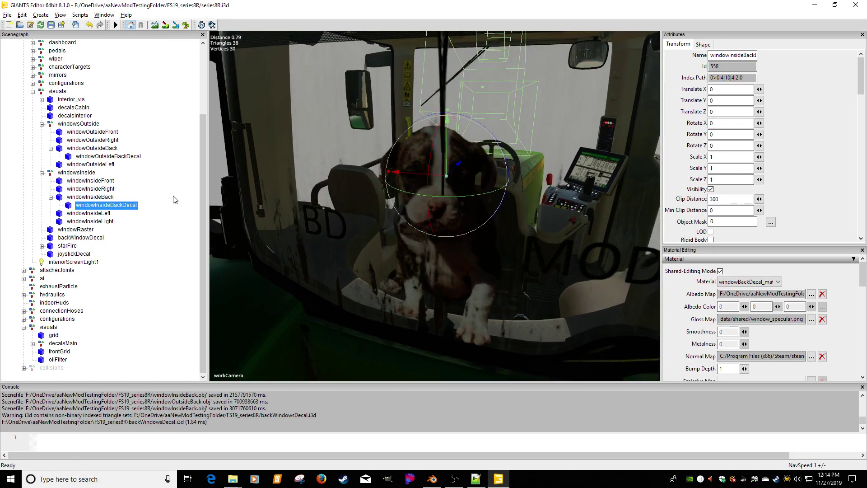
{"action": "right_click_drag", "start_coordinate": [442, 204], "coordinate": [393, 194]}
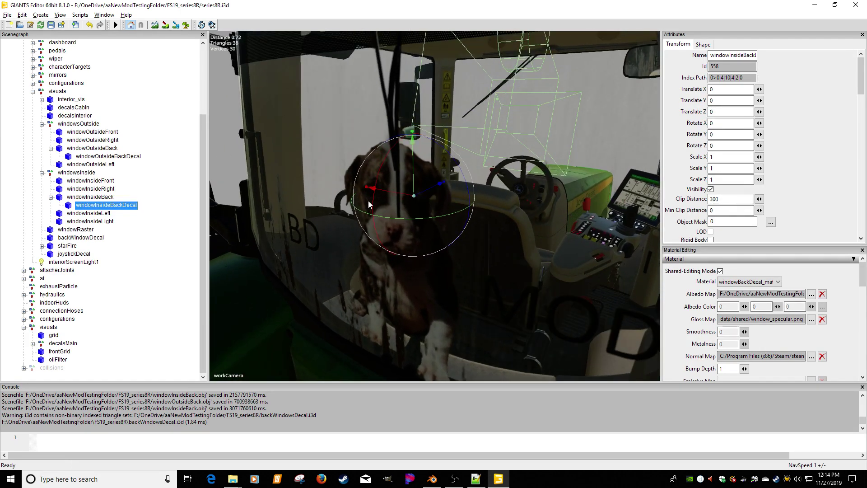
{"action": "left_click", "coordinate": [120, 221]}
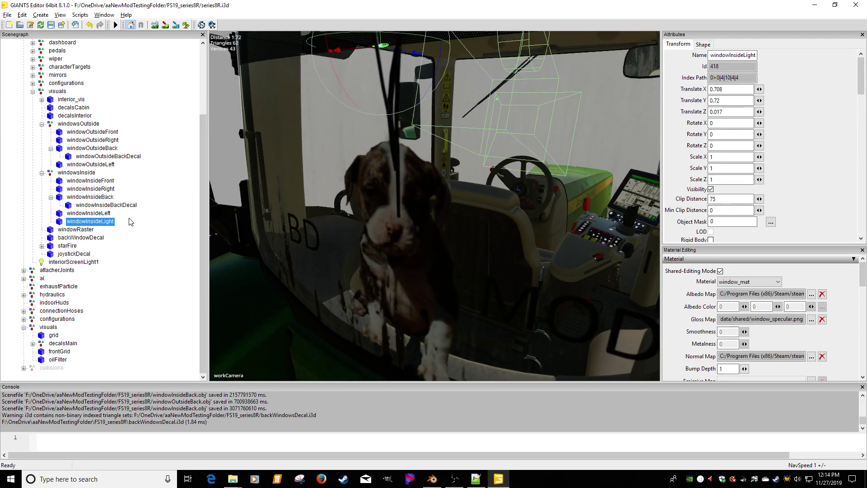
Paste a copy of windowInsideBackDecal into the cab's visuals group and set its translation to windowInsideBack's values 0.014, 0.263, -0.734
{"action": "left_click", "coordinate": [149, 205]}
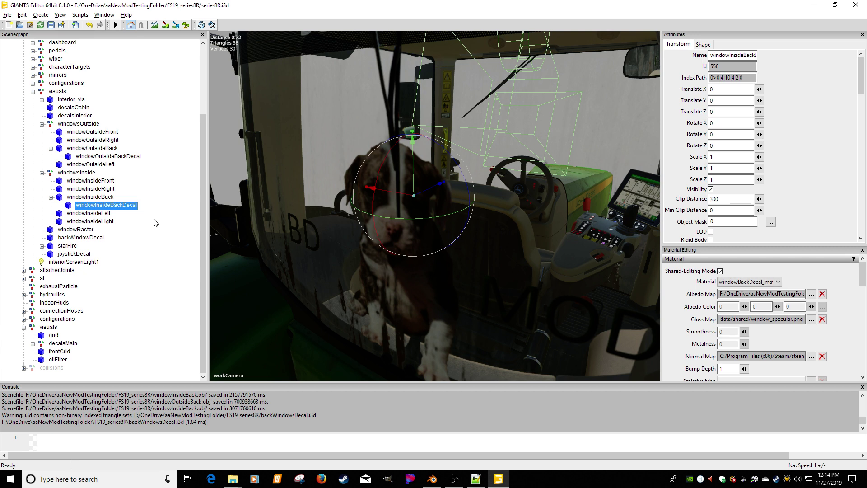
{"action": "left_click", "coordinate": [161, 353]}
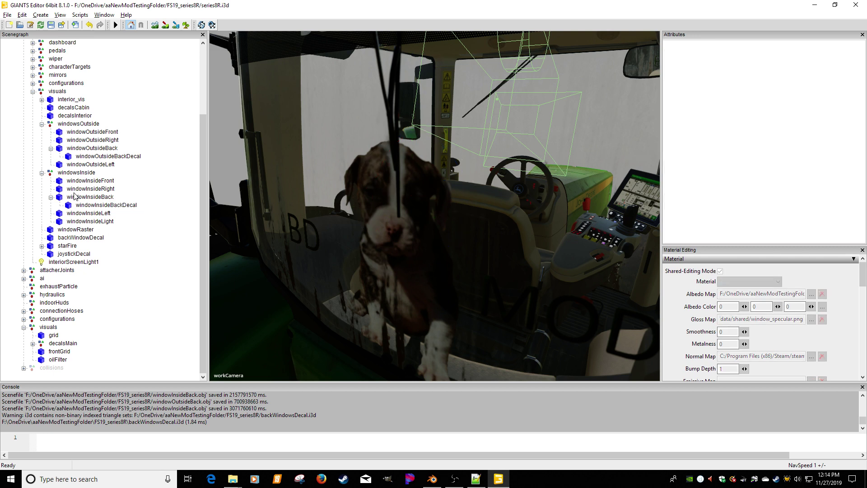
{"action": "left_click", "coordinate": [58, 92]}
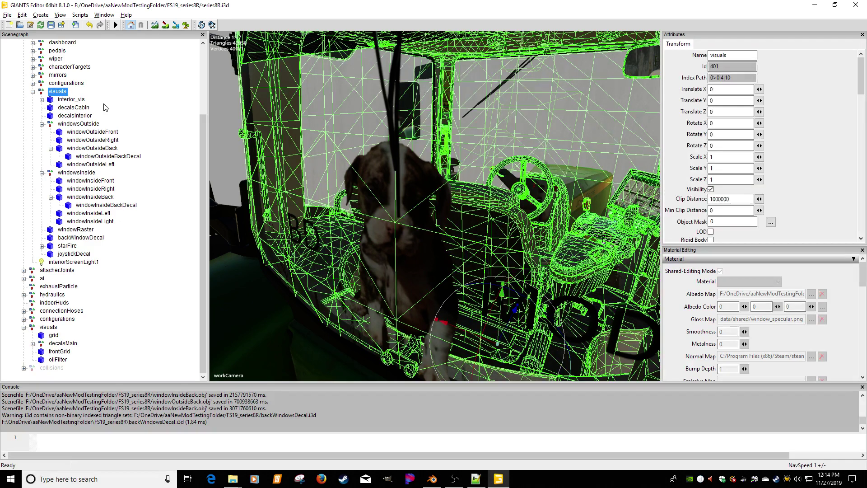
{"action": "key", "text": "ctrl+v"}
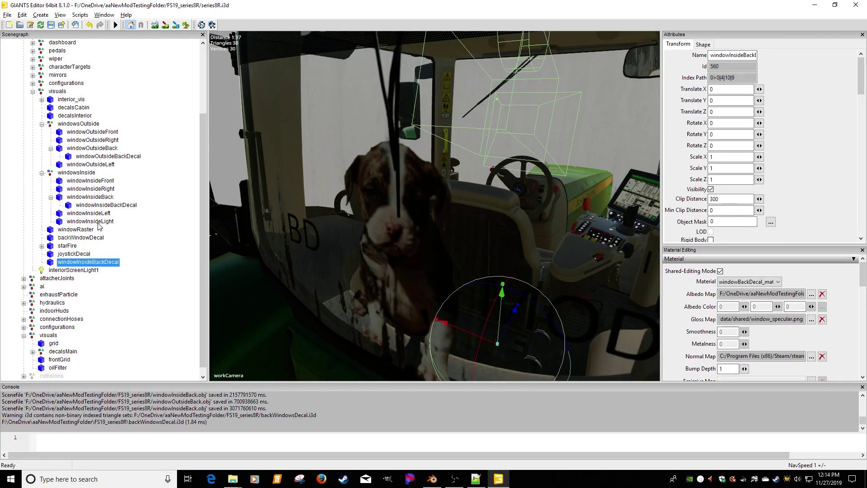
{"action": "left_click", "coordinate": [88, 197]}
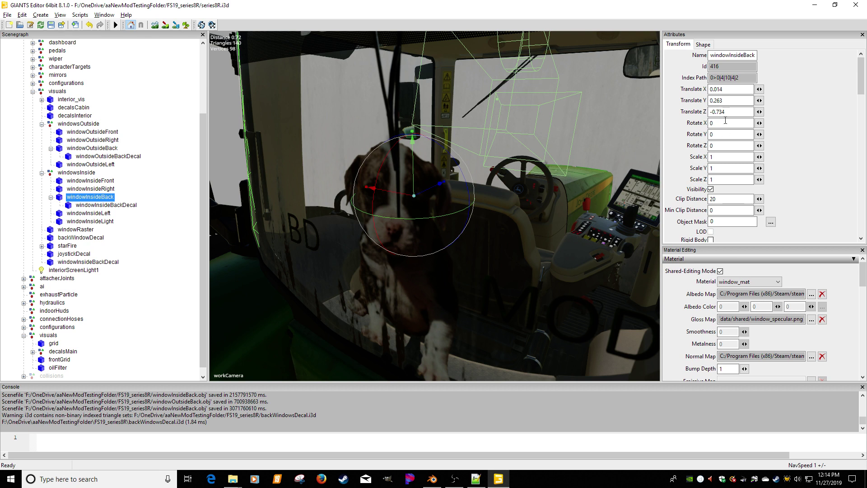
{"action": "left_click", "coordinate": [729, 101]}
{"action": "left_click", "coordinate": [113, 263]}
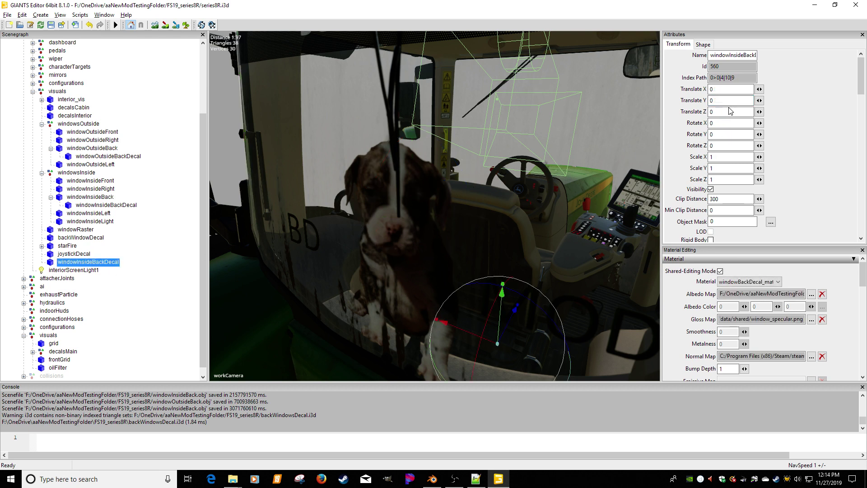
{"action": "type", "text": "0.263"}
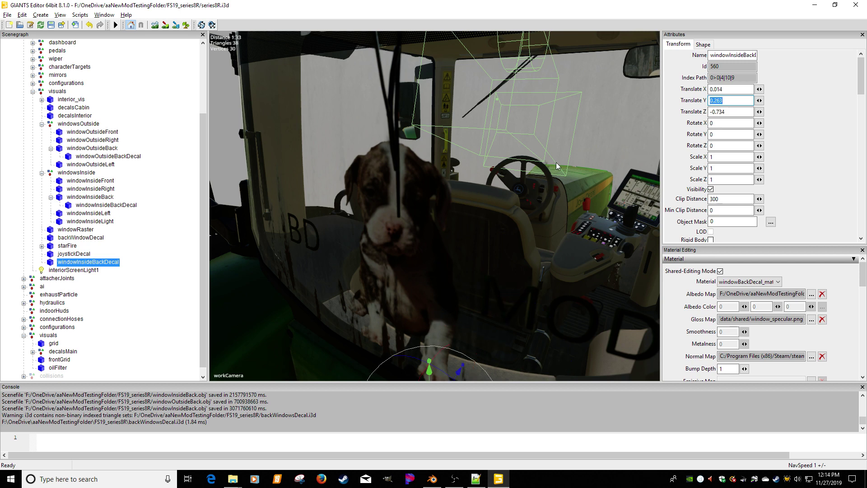
Check the windowsInside group's transform and delete the windowInsideBackDecal copy placed directly in the cab's visuals group
{"action": "left_click", "coordinate": [92, 174]}
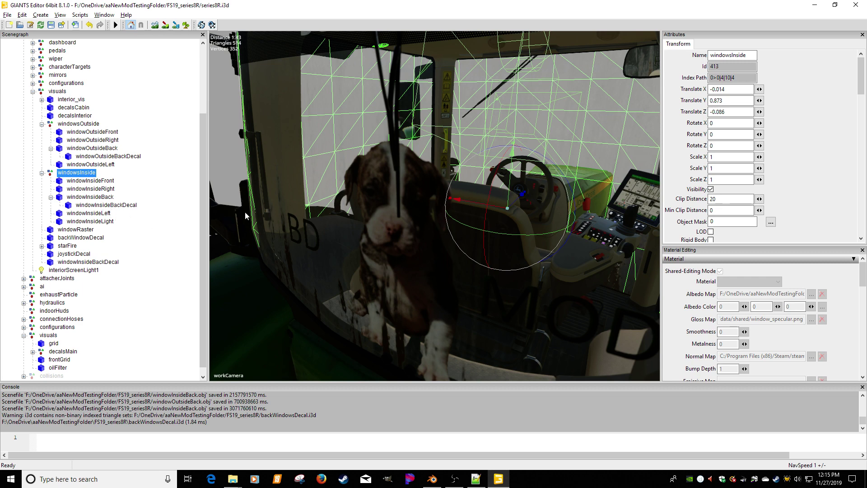
{"action": "left_click", "coordinate": [90, 261]}
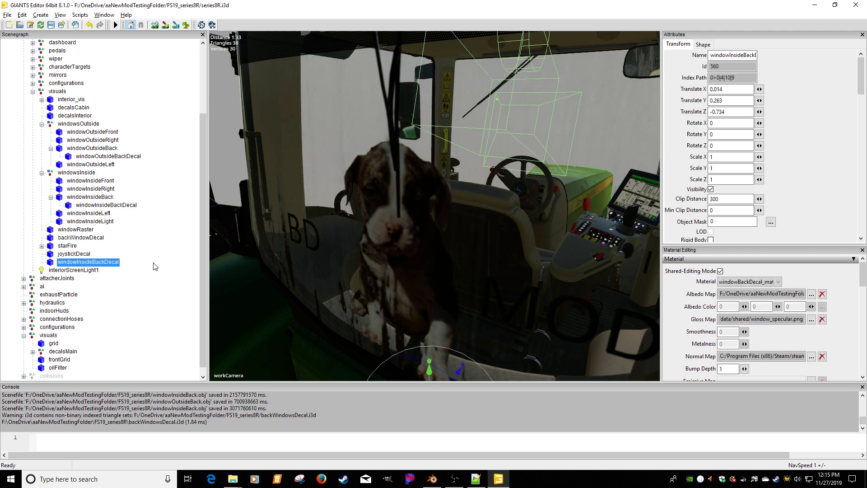
{"action": "key", "text": "Delete"}
Toggle windowOutsideBackDecal's visibility to compare the rear window with and without the outside decal
{"action": "left_click_drag", "start_coordinate": [450, 280], "coordinate": [480, 230], "text": "alt"}
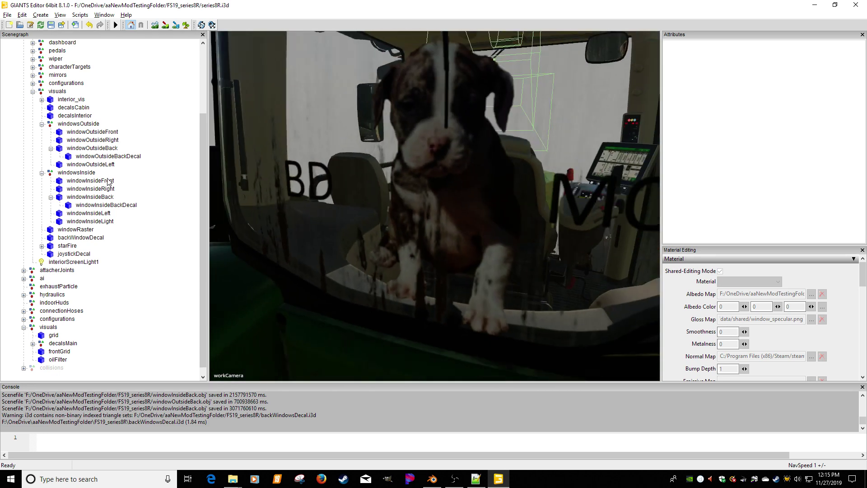
{"action": "left_click", "coordinate": [112, 157]}
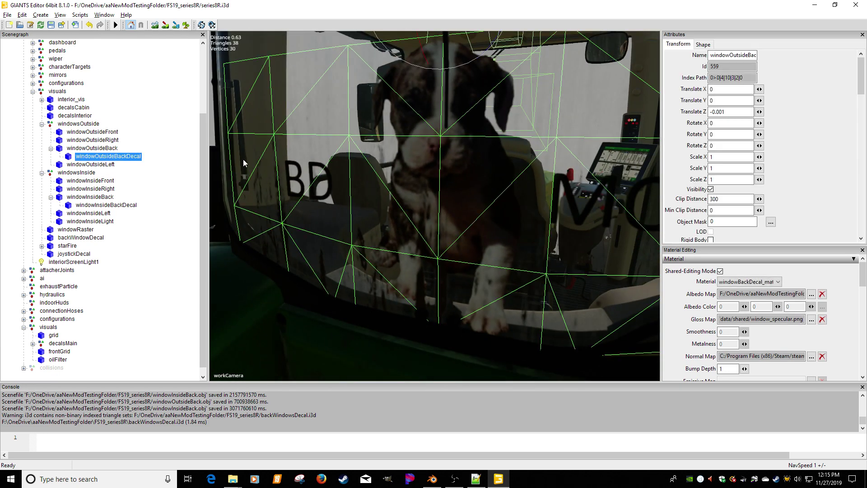
{"action": "left_click", "coordinate": [712, 190]}
{"action": "left_click", "coordinate": [711, 189]}
{"action": "left_click", "coordinate": [711, 189]}
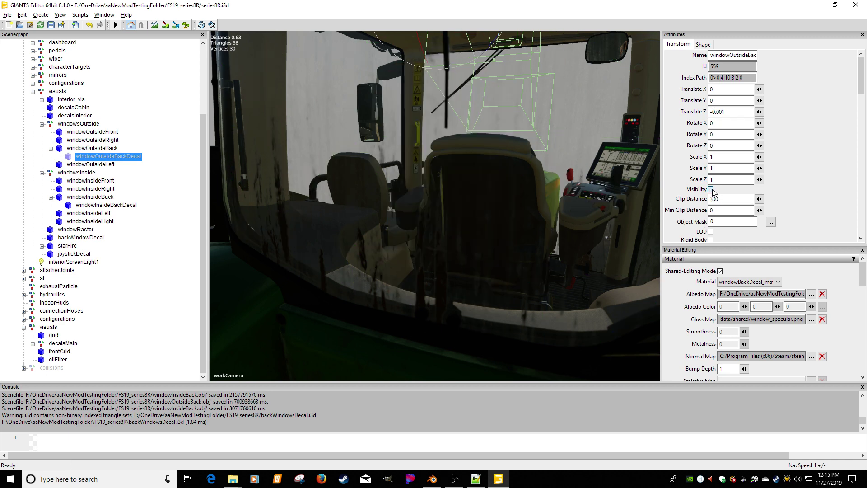
Compare the rear window with windowOutsideBackDecal and its parent windowOutsideBack each hidden and shown, leaving both visible
{"action": "left_click", "coordinate": [711, 189]}
{"action": "left_click", "coordinate": [712, 189]}
{"action": "left_click", "coordinate": [711, 189]}
{"action": "left_click", "coordinate": [711, 189]}
{"action": "left_click", "coordinate": [712, 189]}
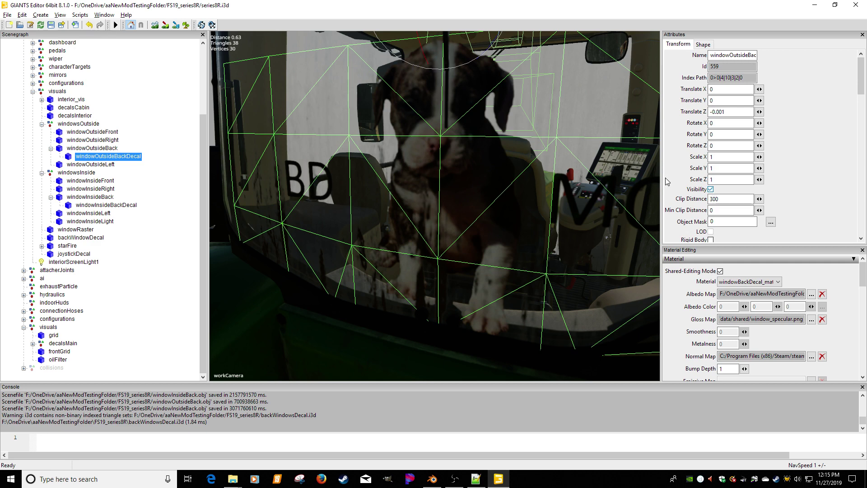
{"action": "left_click", "coordinate": [112, 149]}
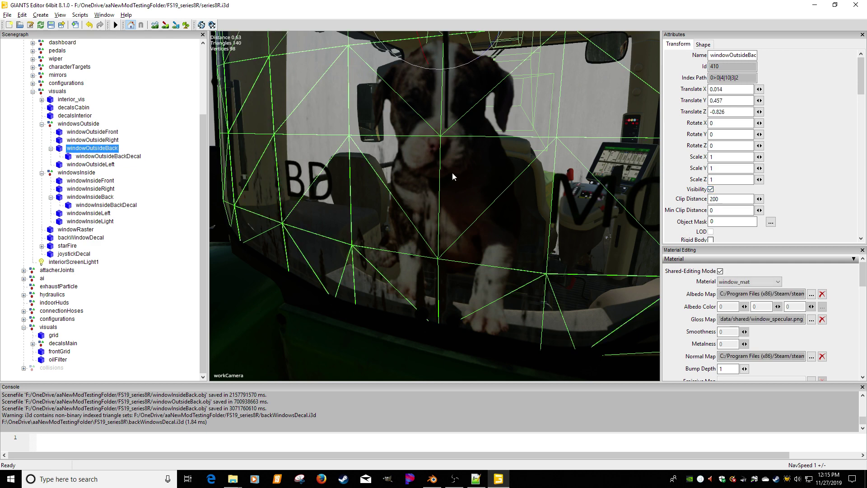
{"action": "left_click", "coordinate": [711, 189]}
{"action": "left_click", "coordinate": [711, 189]}
{"action": "left_click", "coordinate": [182, 162]}
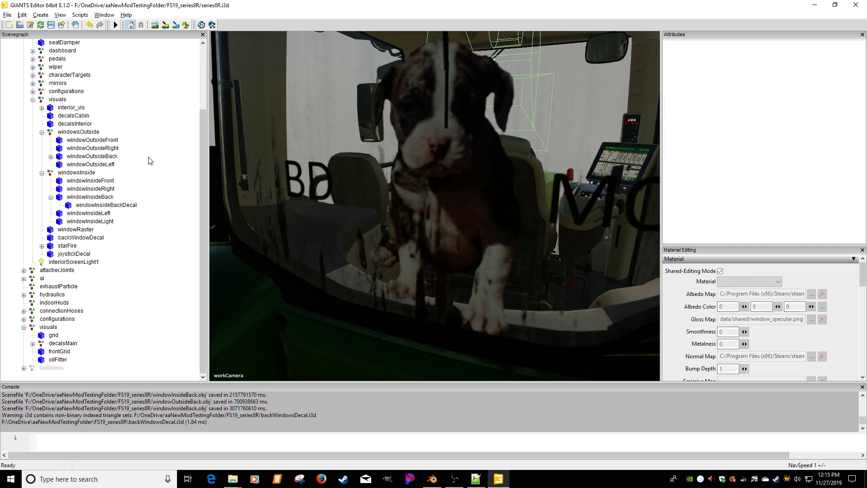
Paste a copy of windowOutsideBackDecal into the windowsOutside group and set its translation to windowOutsideBack's values 0.014, 0.457, -0.826
{"action": "left_click", "coordinate": [51, 157]}
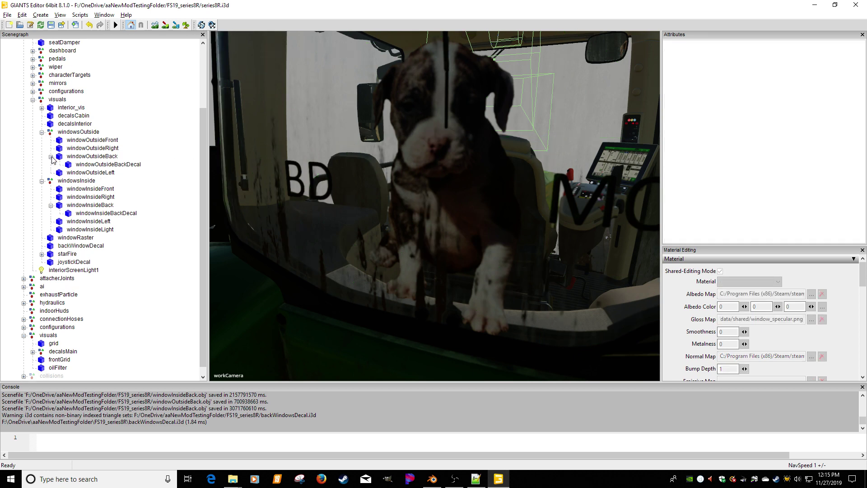
{"action": "left_click", "coordinate": [101, 165]}
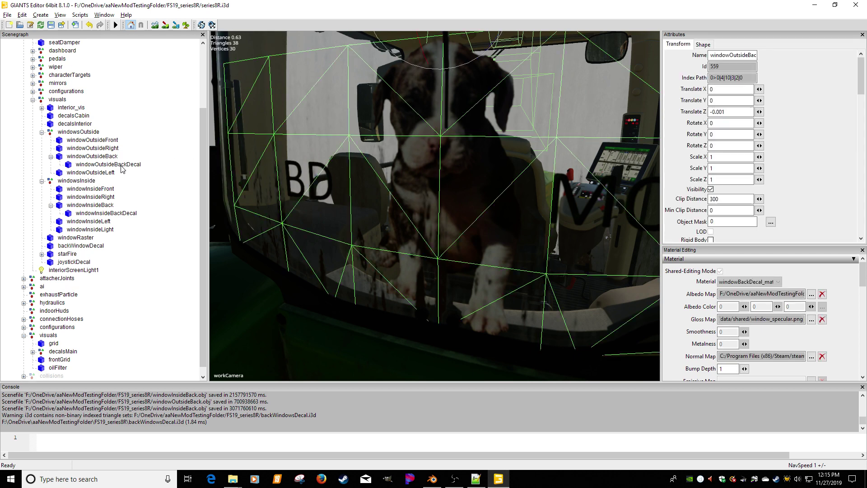
{"action": "left_click", "coordinate": [78, 132]}
{"action": "key", "text": "ctrl+v"}
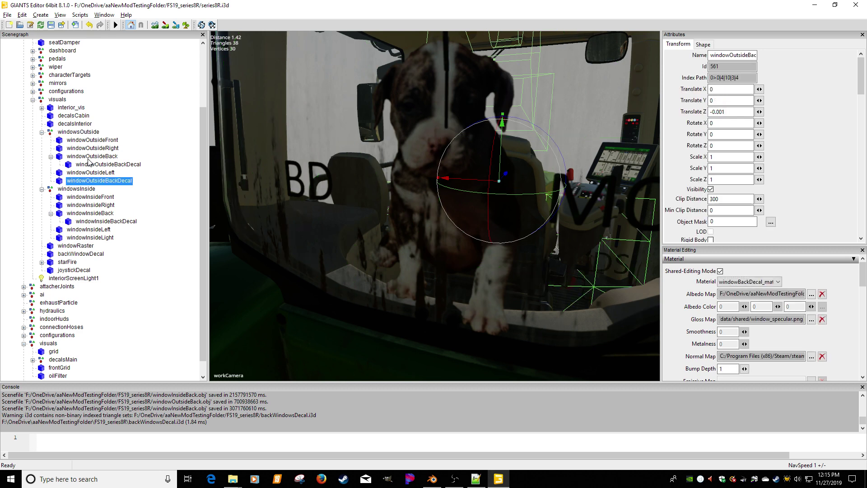
{"action": "left_click", "coordinate": [90, 156]}
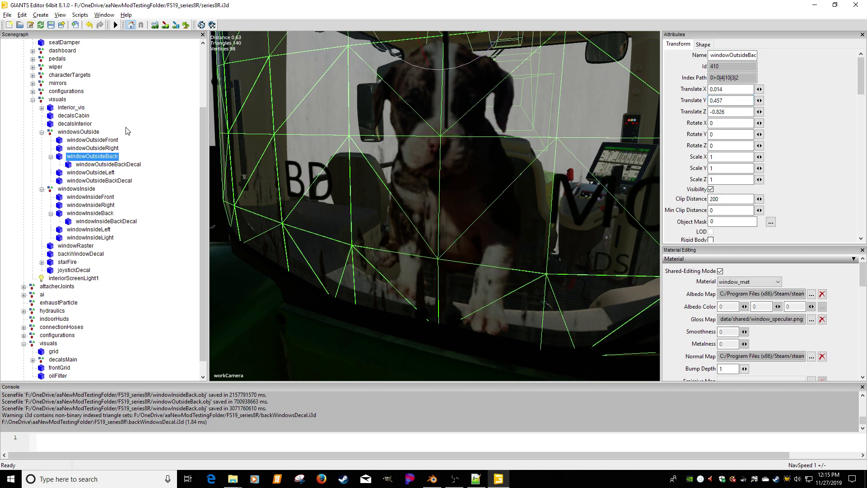
{"action": "left_click", "coordinate": [115, 181]}
{"action": "left_click", "coordinate": [715, 104]}
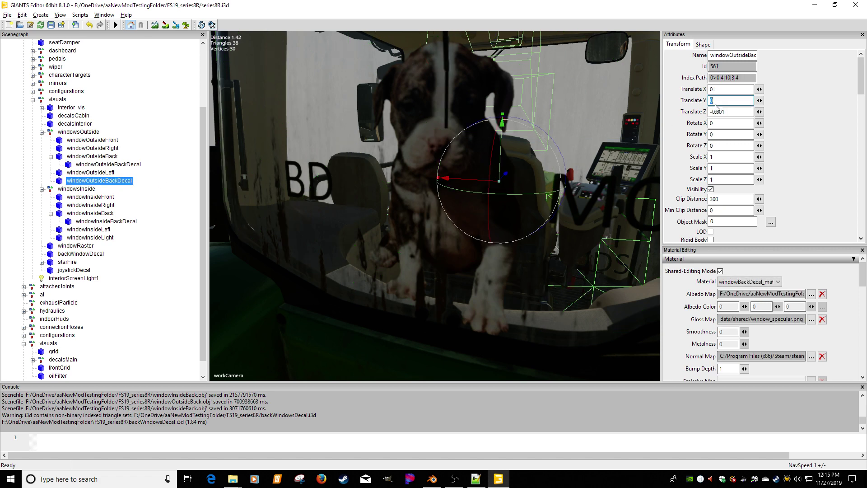
{"action": "type", "text": "0.014 0.457 -0.026"}
{"action": "key", "text": "Return"}
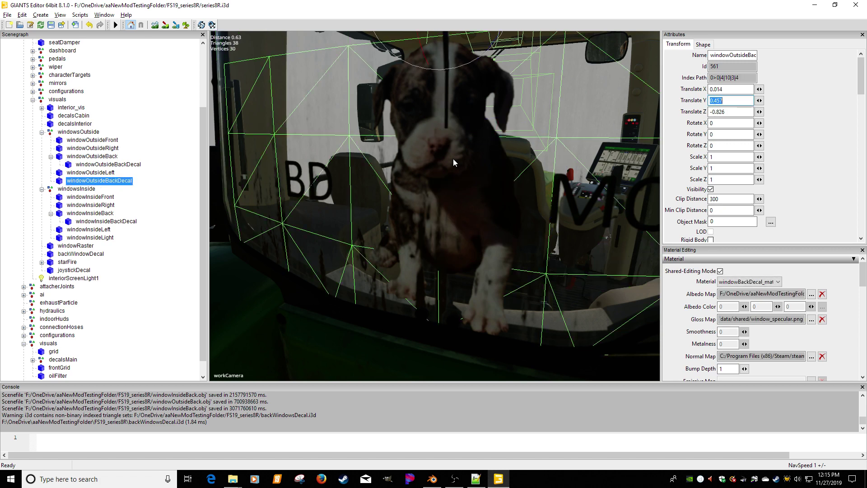
Toggle windowOutsideBack's visibility to compare how the pasted decal copy looks with and without the outside glass
{"action": "right_click_drag", "start_coordinate": [453, 163], "coordinate": [444, 163]}
{"action": "left_click", "coordinate": [113, 156]}
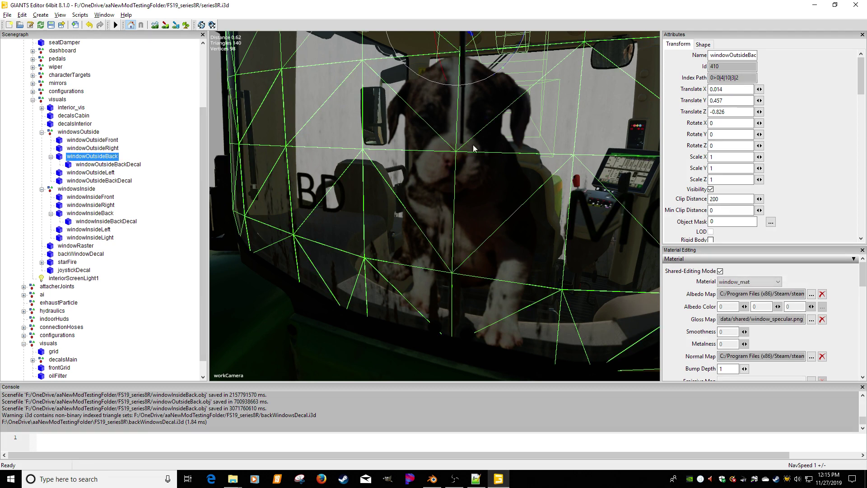
{"action": "left_click", "coordinate": [711, 189]}
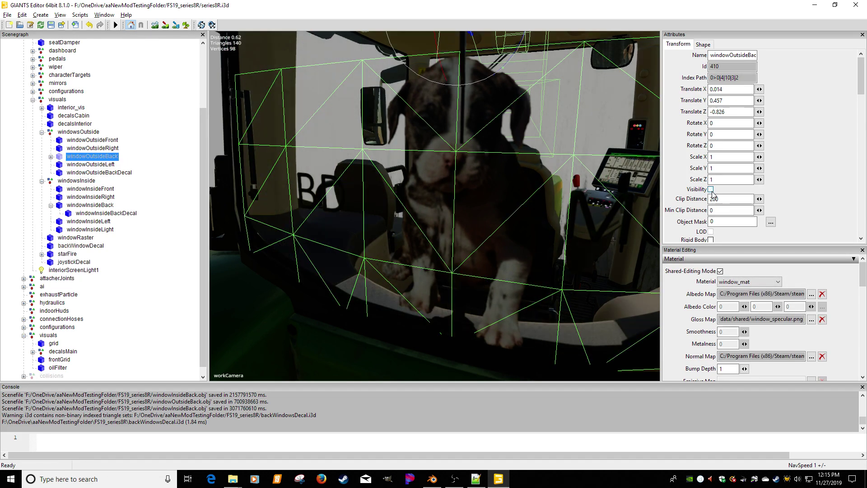
{"action": "left_click", "coordinate": [711, 190]}
{"action": "left_click", "coordinate": [711, 190]}
{"action": "left_click", "coordinate": [710, 190]}
{"action": "left_click", "coordinate": [711, 190]}
Inspect the puppy decal's paws up close with windowOutsideBack hidden and shown
{"action": "scroll", "coordinate": [592, 237], "scroll_direction": "up", "scroll_amount": 5}
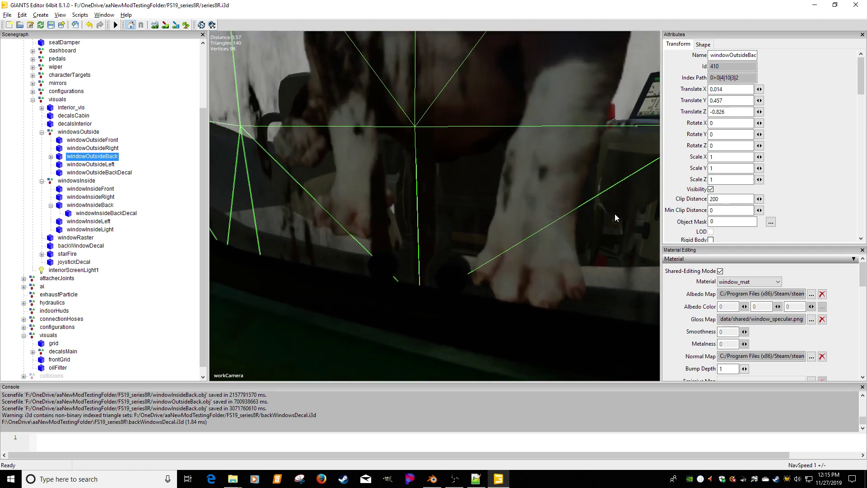
{"action": "left_click_drag", "start_coordinate": [615, 214], "coordinate": [598, 207], "text": "alt"}
{"action": "scroll", "coordinate": [605, 208], "scroll_direction": "up", "scroll_amount": 5}
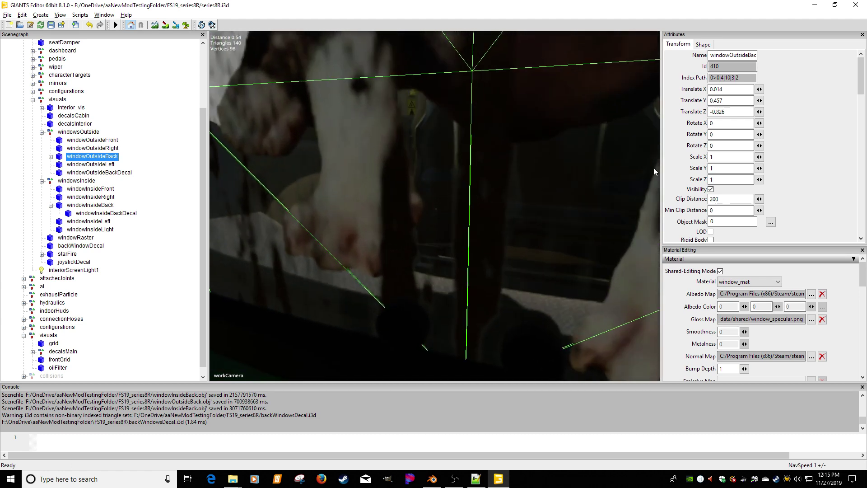
{"action": "left_click", "coordinate": [711, 190]}
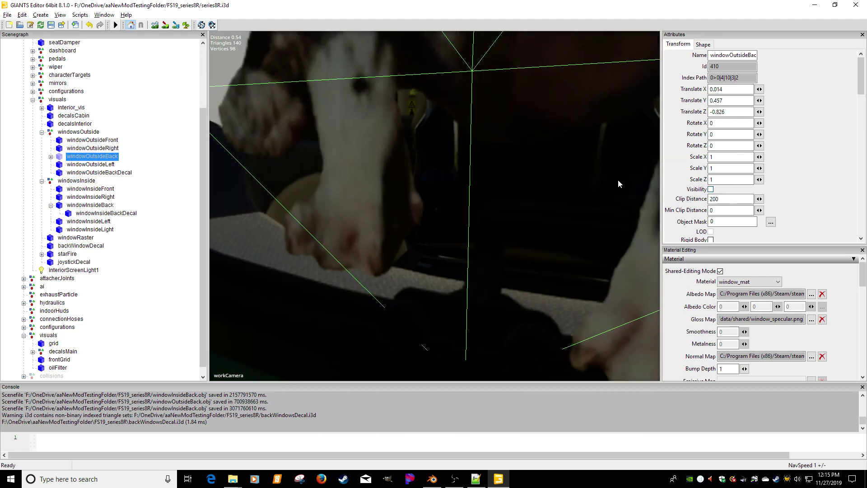
{"action": "left_click", "coordinate": [711, 189]}
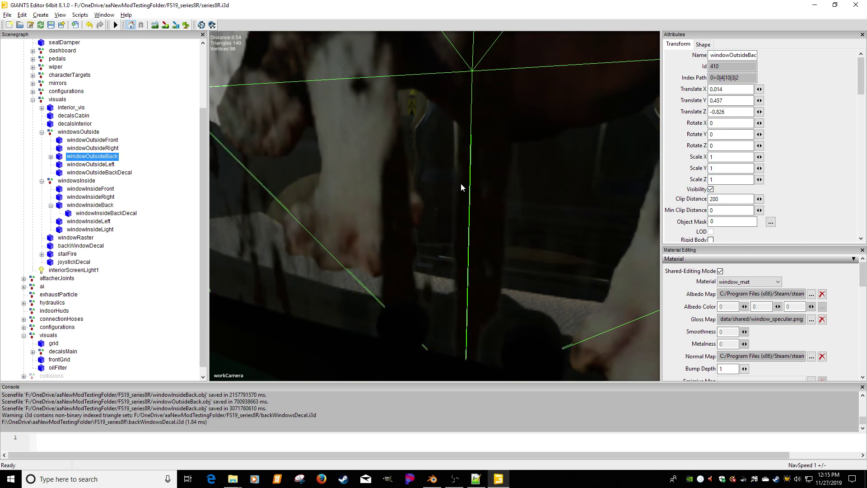
{"action": "scroll", "coordinate": [490, 177], "scroll_direction": "down", "scroll_amount": 5}
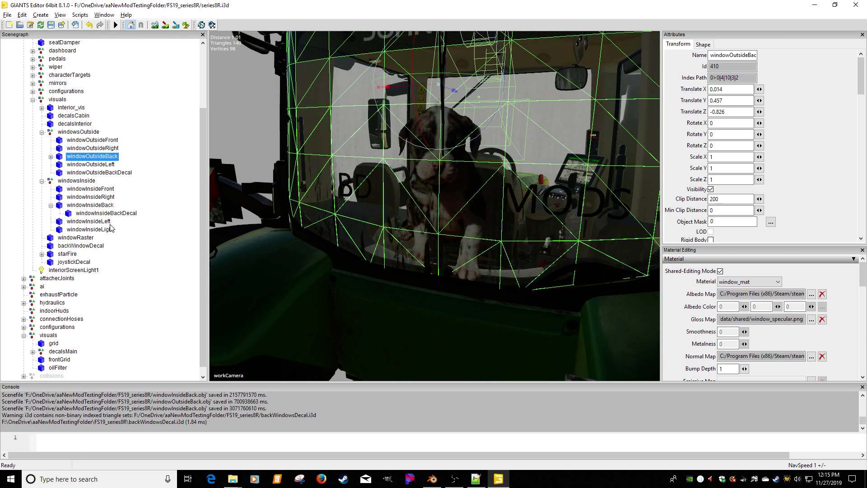
Delete the windowOutsideBackDecal copy placed directly in the windowsOutside group and select windowOutsideBack
{"action": "left_click", "coordinate": [102, 172]}
{"action": "key", "text": "Delete"}
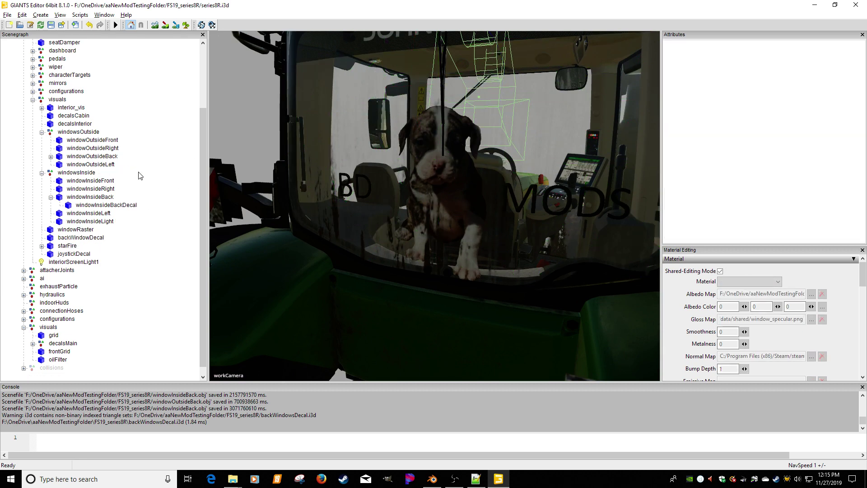
{"action": "left_click", "coordinate": [92, 157]}
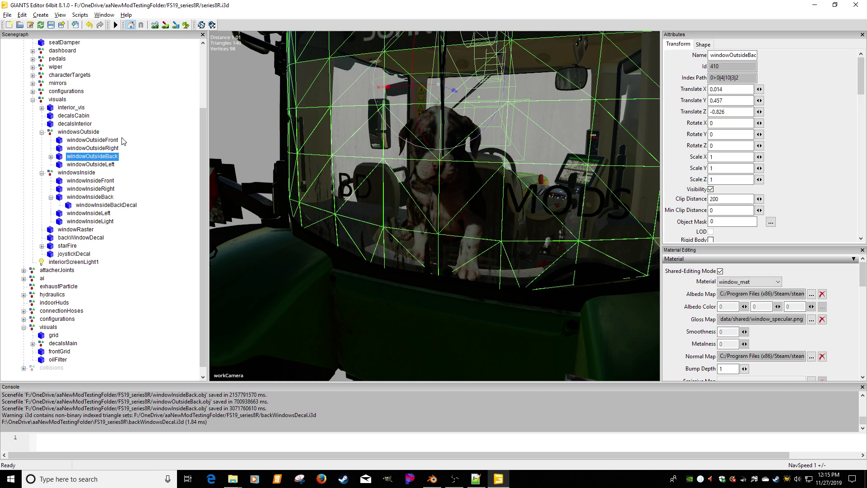
Select windowOutsideBackDecal under windowOutsideBack and examine its fit on the rear glass from oblique angles
{"action": "left_click", "coordinate": [51, 156]}
{"action": "left_click", "coordinate": [104, 165]}
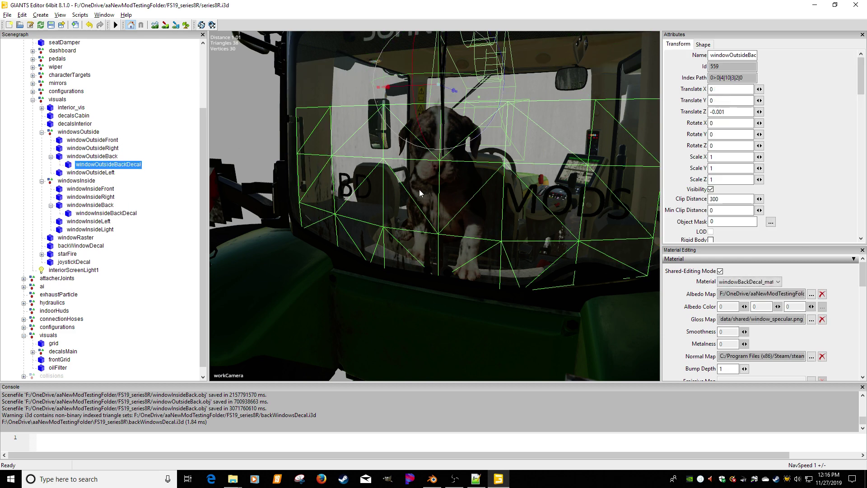
{"action": "scroll", "coordinate": [419, 189], "scroll_direction": "up", "scroll_amount": 5}
{"action": "middle_click_drag", "start_coordinate": [420, 198], "coordinate": [394, 224], "text": "alt"}
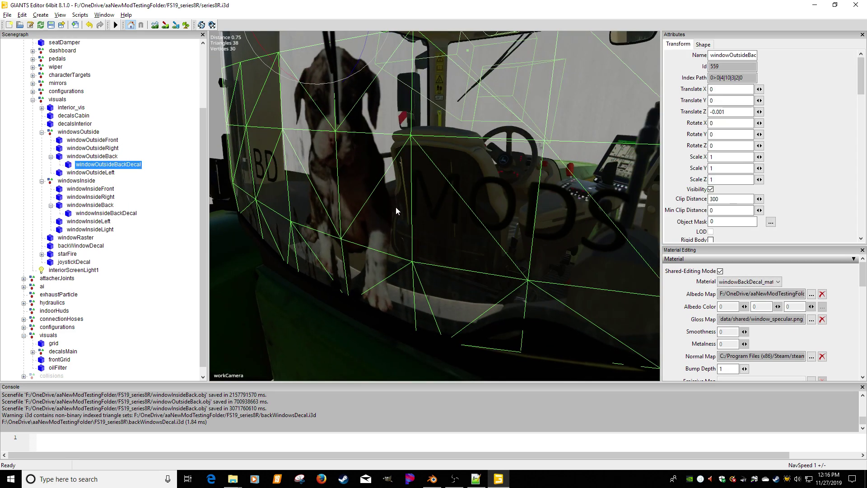
{"action": "left_click_drag", "start_coordinate": [415, 204], "coordinate": [479, 176], "text": "alt"}
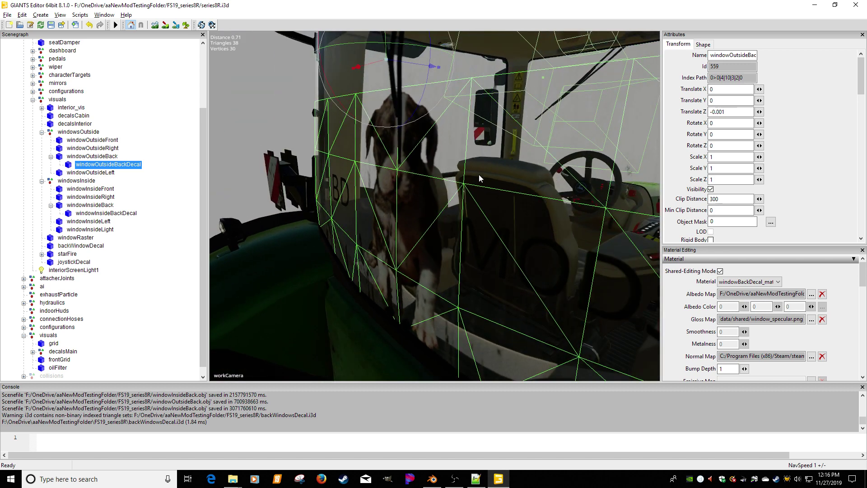
{"action": "left_click_drag", "start_coordinate": [597, 137], "coordinate": [511, 112], "text": "alt"}
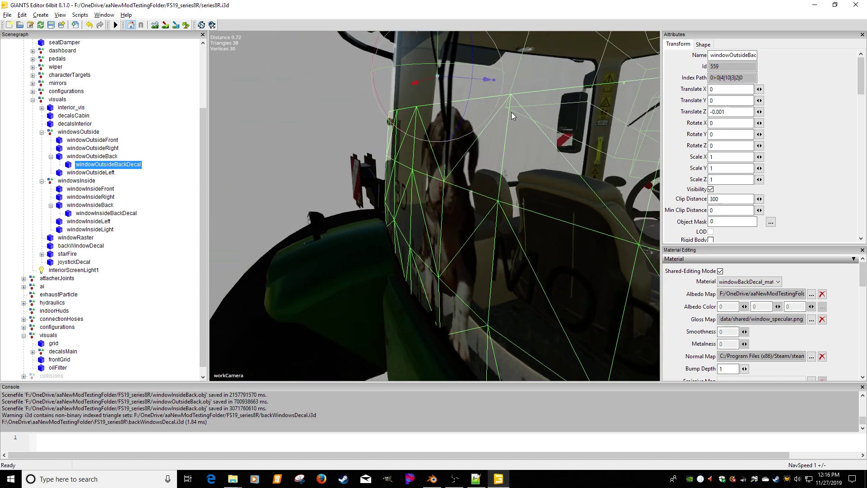
Try moving windowOutsideBackDecal away from the glass, undo the move, and re-enter its Translate Z as -0.001
{"action": "left_click_drag", "start_coordinate": [459, 77], "coordinate": [335, 104]}
{"action": "key", "text": "ctrl+z"}
{"action": "double_click", "coordinate": [725, 111]}
{"action": "key", "text": "BackSpace"}
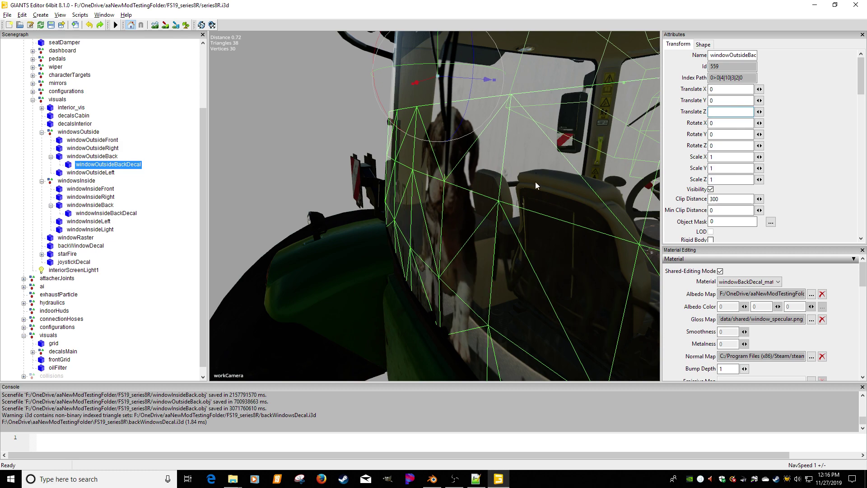
{"action": "mouse_move", "coordinate": [511, 203]}
{"action": "left_mouse_down", "text": "alt"}
{"action": "mouse_move", "coordinate": [481, 199]}
{"action": "mouse_move", "coordinate": [546, 196]}
{"action": "mouse_move", "coordinate": [513, 199]}
{"action": "left_mouse_up", "text": "alt"}
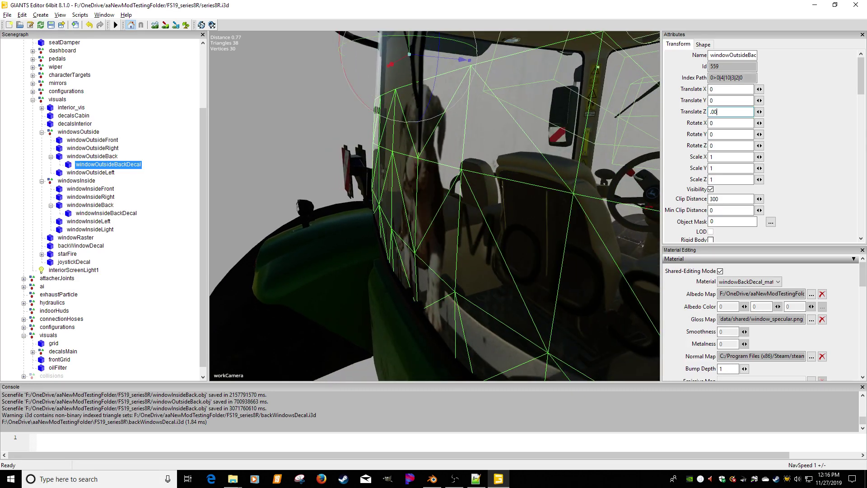
{"action": "type", "text": "1"}
{"action": "type", "text": "-"}
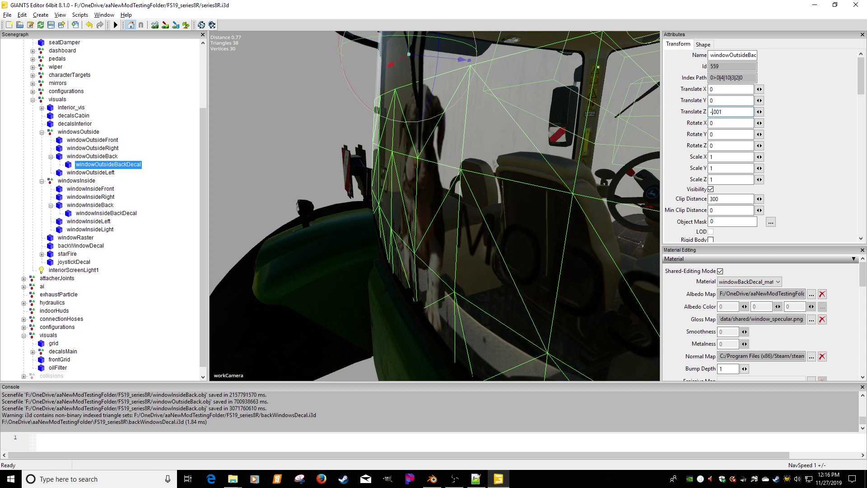
{"action": "key", "text": "Return"}
Check windowOutsideBackDecal from inside the cab and save the series8R.i3d scene
{"action": "left_click_drag", "start_coordinate": [382, 172], "coordinate": [222, 186], "text": "alt"}
{"action": "scroll", "coordinate": [278, 195], "scroll_direction": "up", "scroll_amount": 3}
{"action": "scroll", "coordinate": [278, 195], "scroll_direction": "down", "scroll_amount": 3}
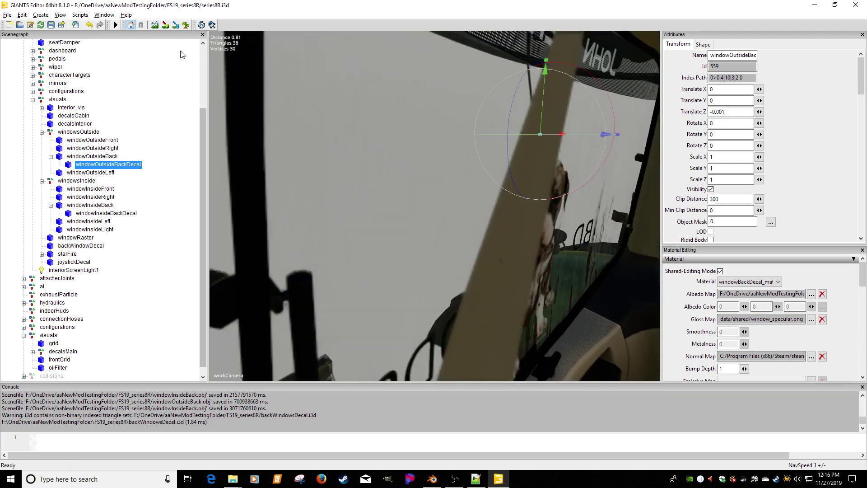
{"action": "left_click", "coordinate": [52, 26]}
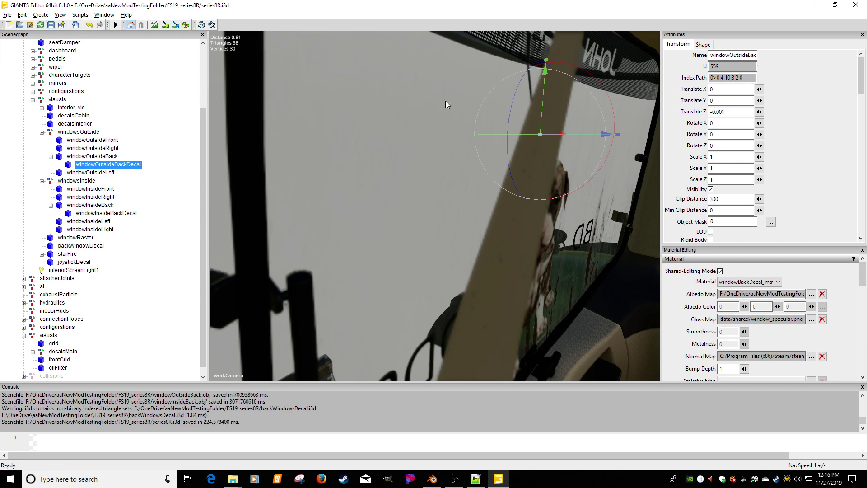
Minimize the editor, launch Farming Simulator 19, and skip its intro to reach the main menu
{"action": "left_click", "coordinate": [813, 5]}
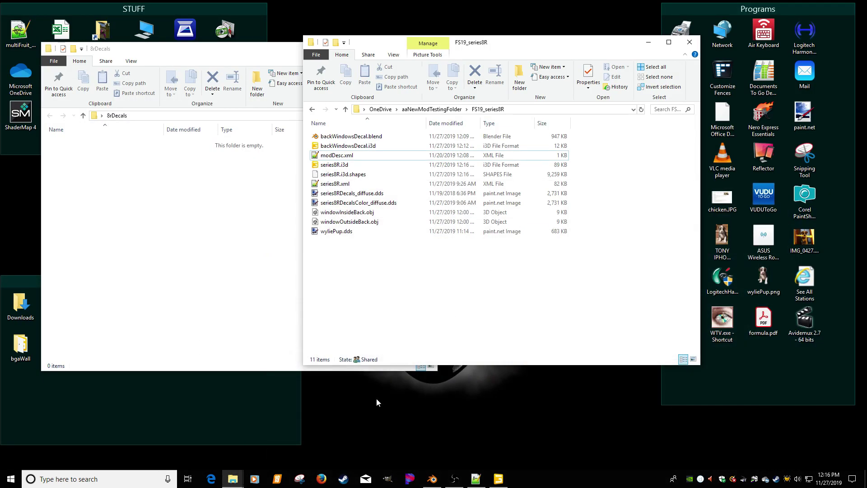
{"action": "left_click", "coordinate": [277, 479]}
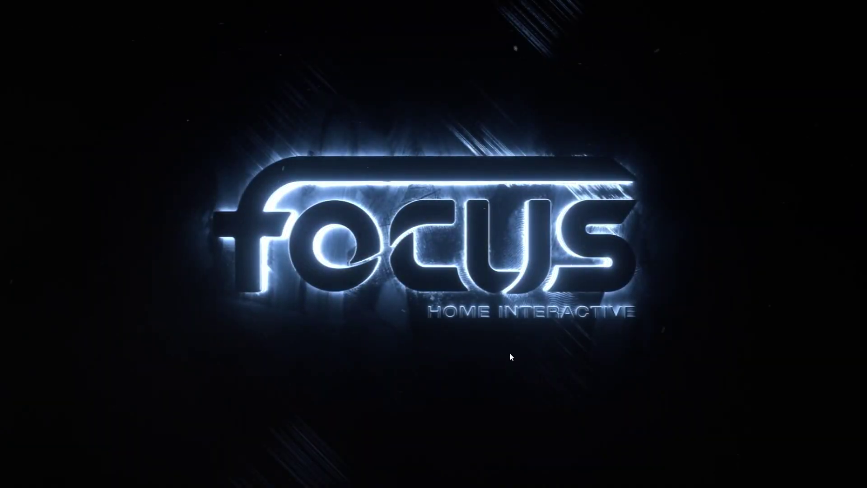
{"action": "left_click", "coordinate": [453, 238]}
{"action": "left_click", "coordinate": [454, 239]}
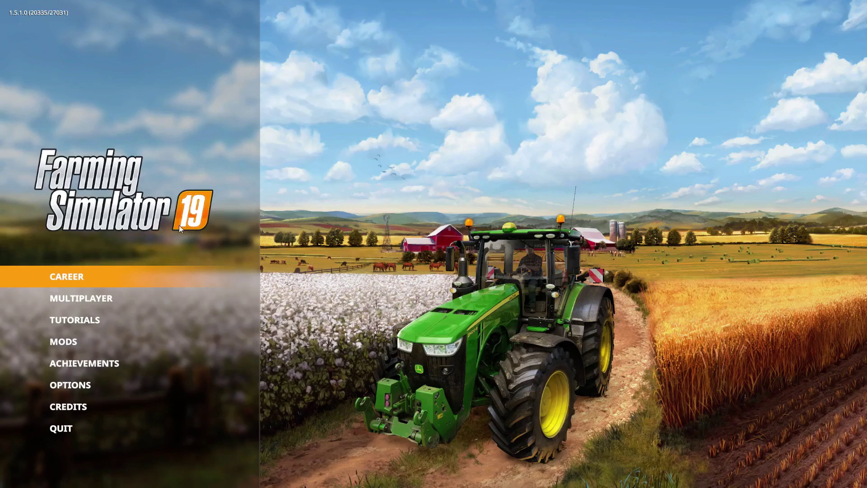
Load a career savegame in Farming Simulator 19 and start playing once it has loaded
{"action": "left_click", "coordinate": [126, 281]}
{"action": "left_click", "coordinate": [422, 238]}
{"action": "left_click", "coordinate": [129, 410]}
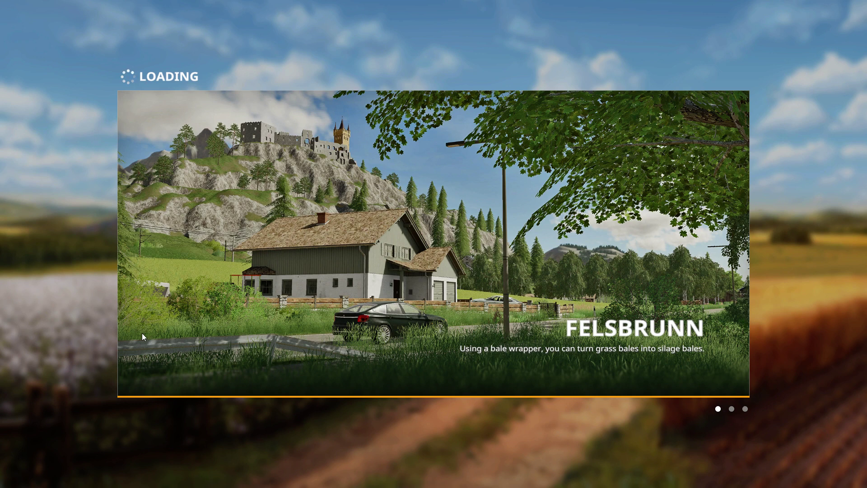
{"action": "left_click", "coordinate": [131, 411]}
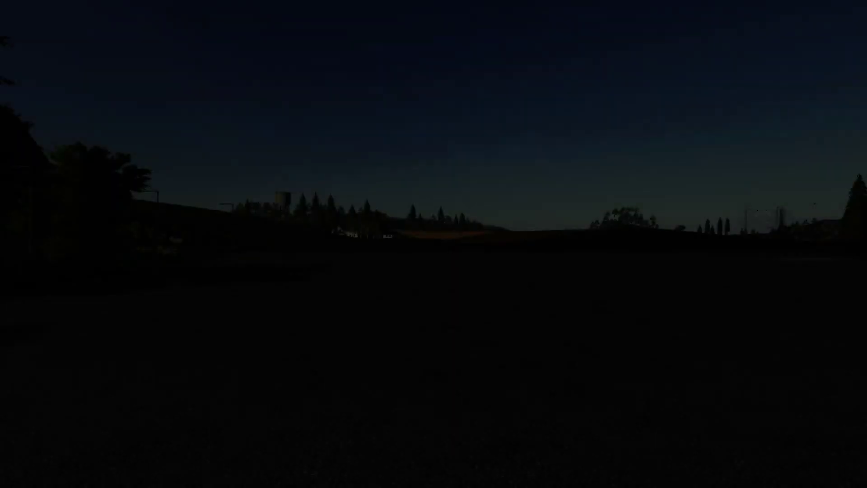
Open the modded John Deere 8R Series from the shop's Large Tractors category for customization
{"action": "key", "text": "p"}
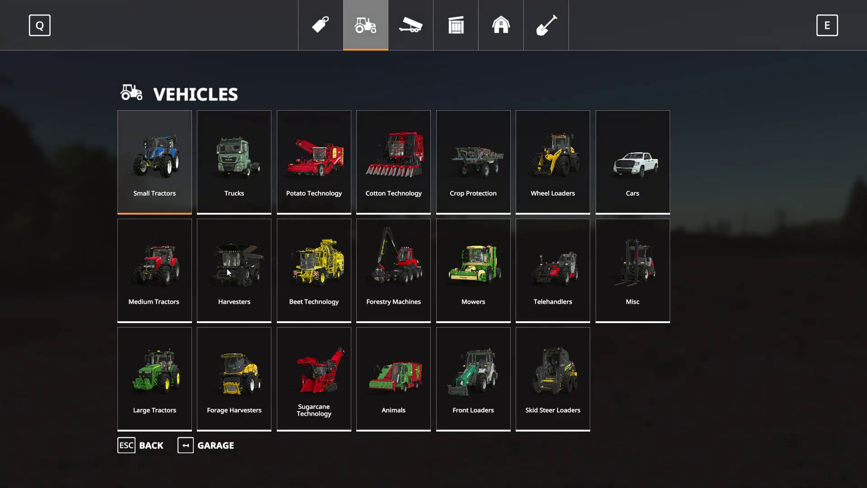
{"action": "left_click", "coordinate": [160, 367]}
{"action": "scroll", "coordinate": [217, 245], "scroll_direction": "down", "scroll_amount": 10}
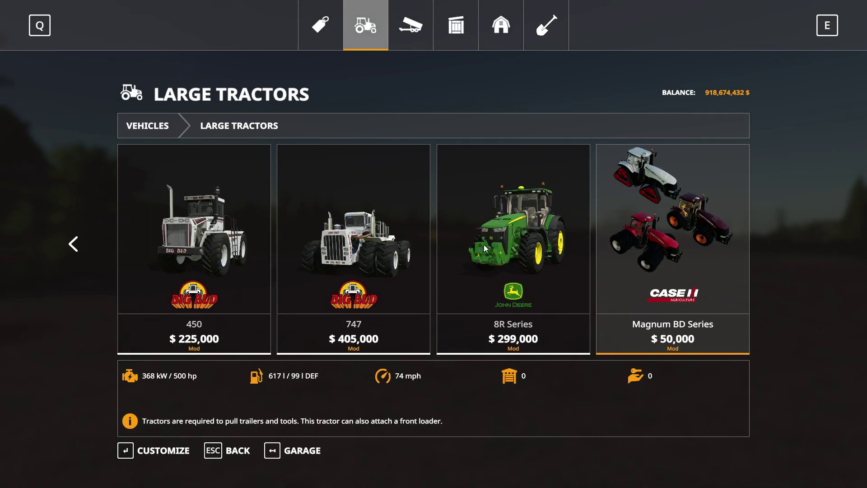
{"action": "left_click", "coordinate": [526, 244]}
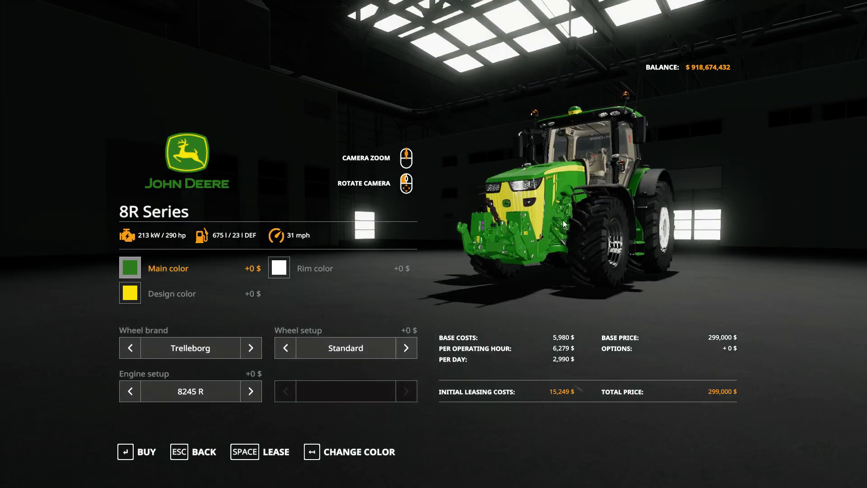
Buy the John Deere 8R Series with the displayed configuration and leave the shop to return to the game world
{"action": "key", "text": "Return"}
{"action": "key", "text": "Return"}
{"action": "key", "text": "Return"}
{"action": "key", "text": "Escape"}
{"action": "key", "text": "Escape"}
{"action": "key", "text": "Escape"}
{"action": "key", "text": "Escape"}
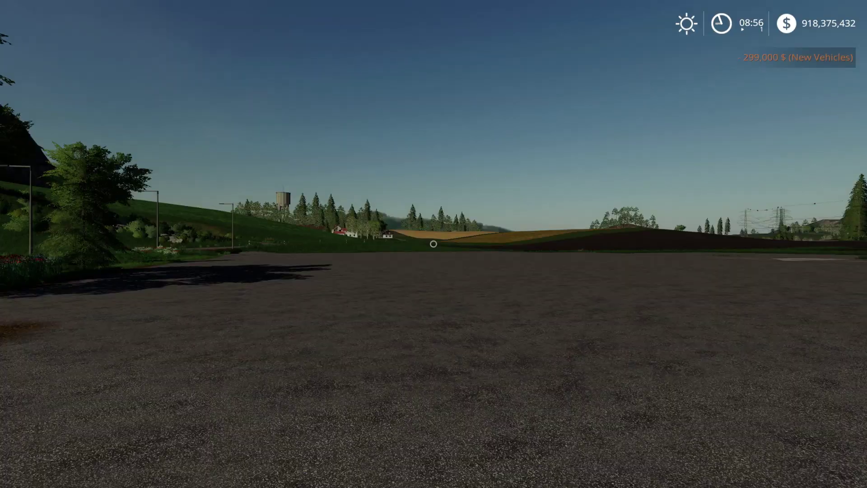
Switch to the purchased John Deere 8245 R and examine its back window decal from outside and inside the cab
{"action": "key", "text": "Tab"}
{"action": "key", "text": "Tab"}
{"action": "scroll", "coordinate": [433, 243], "scroll_direction": "up", "scroll_amount": 6}
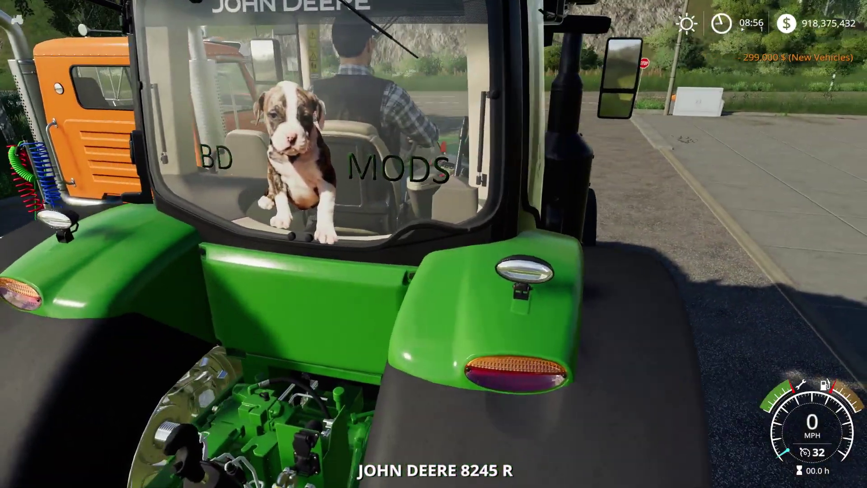
{"action": "key", "text": "c"}
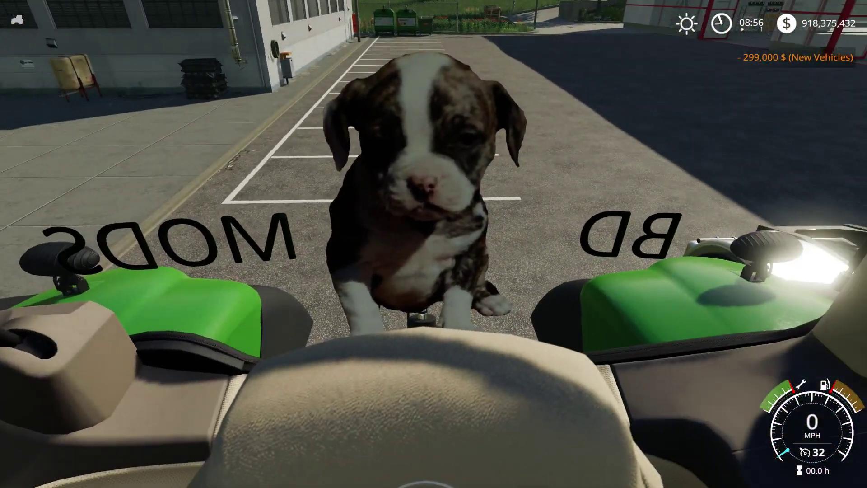
{"action": "key", "text": "c"}
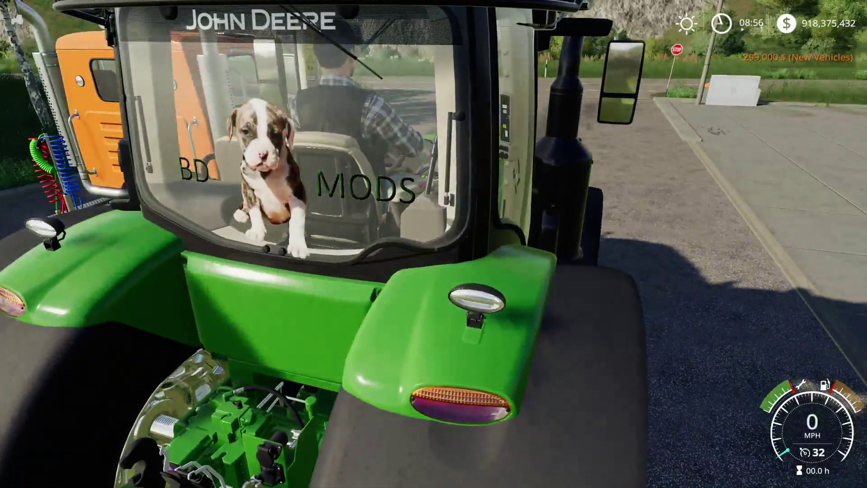
Adjust the tractor's dirt amount by 1 with the Easy Development Commands vehicle settings and return to the game
{"action": "key", "text": "alt+e"}
{"action": "left_click", "coordinate": [526, 40]}
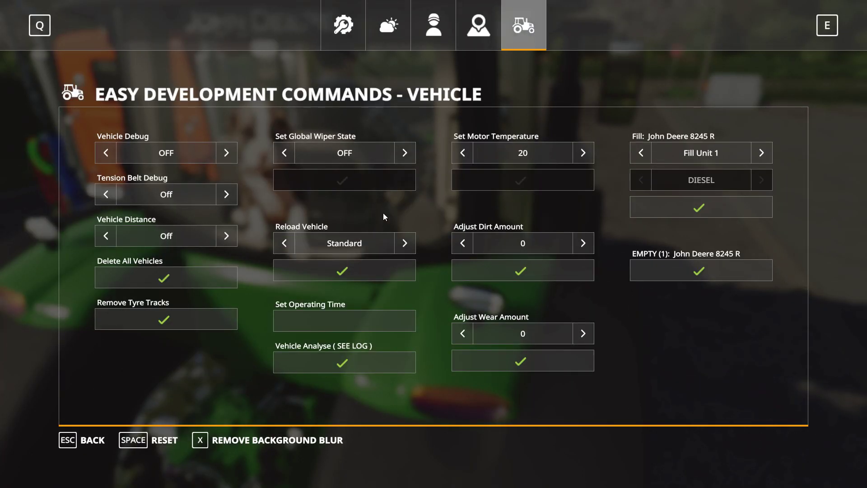
{"action": "left_click", "coordinate": [584, 246]}
{"action": "left_click", "coordinate": [585, 270]}
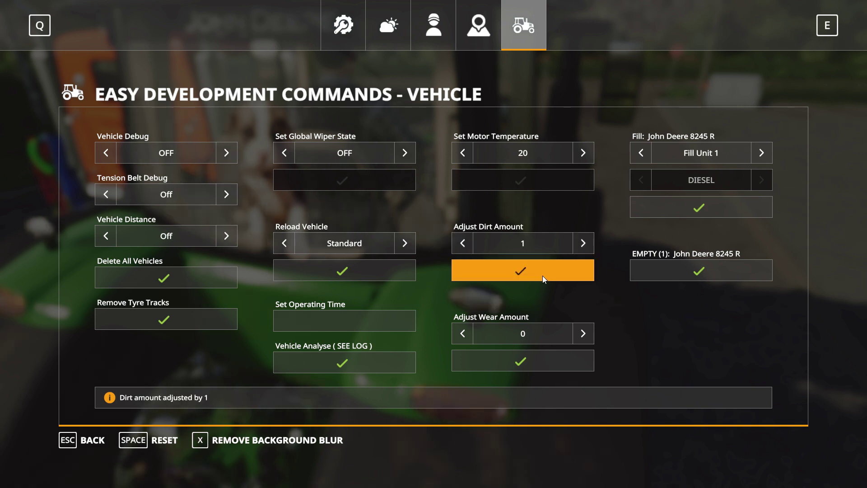
{"action": "key", "text": "Escape"}
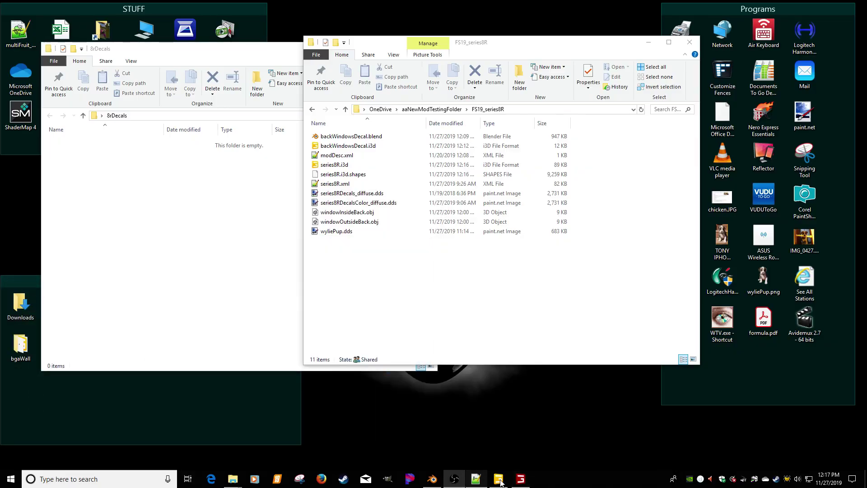
Close Farming Simulator 19 from the desktop and switch back to the series8R.i3d scene in GIANTS Editor
{"action": "right_click", "coordinate": [534, 482]}
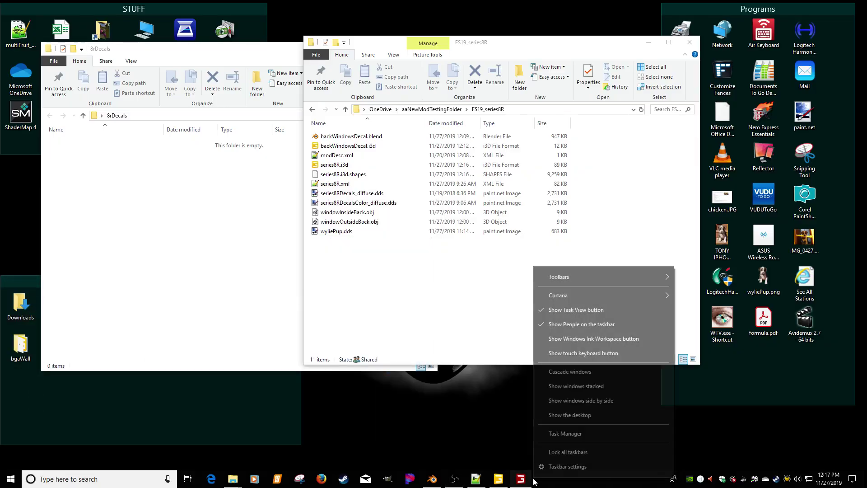
{"action": "right_click", "coordinate": [522, 478]}
{"action": "left_click", "coordinate": [511, 460]}
{"action": "left_click", "coordinate": [499, 479]}
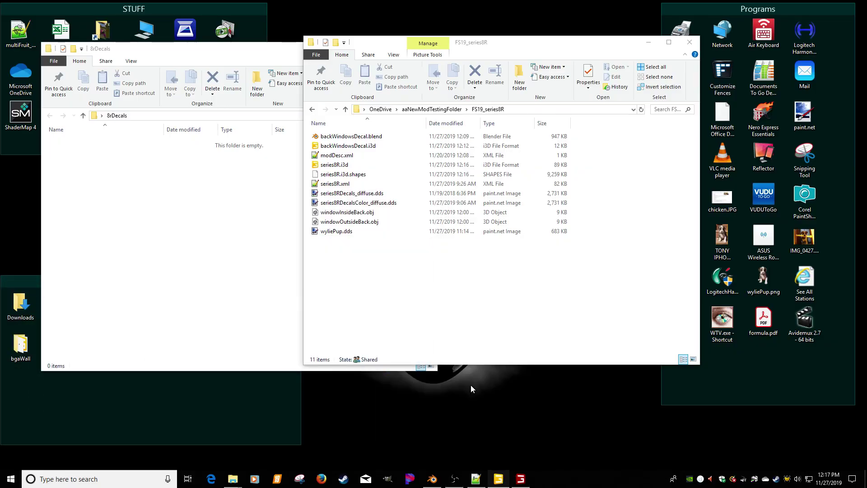
{"action": "left_click", "coordinate": [504, 479]}
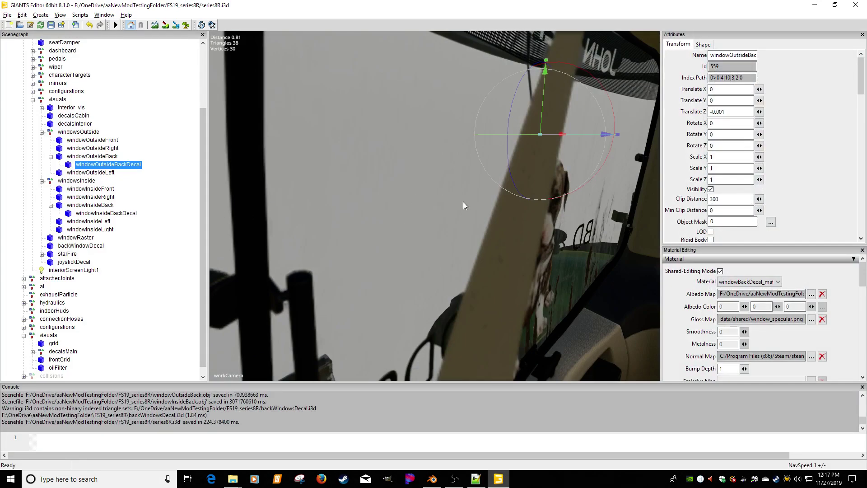
Remove the gloss map from the material of windowOutsideBackDecal
{"action": "right_click_drag", "start_coordinate": [462, 201], "coordinate": [630, 212]}
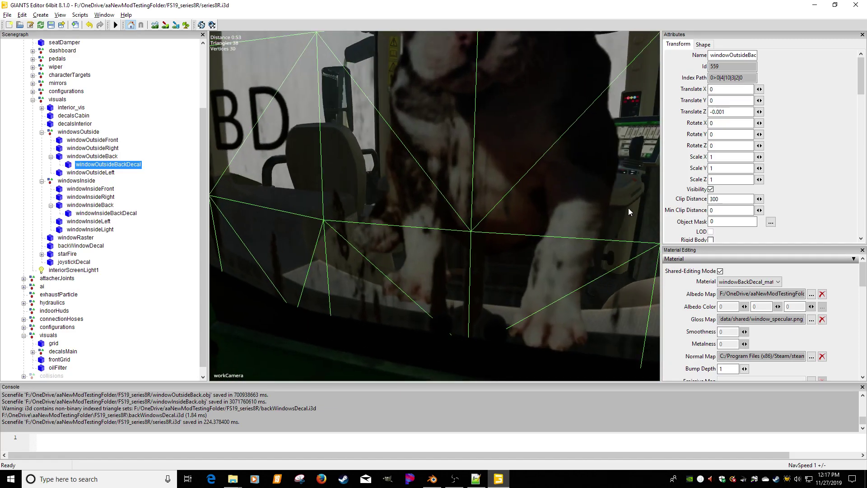
{"action": "left_click", "coordinate": [822, 319]}
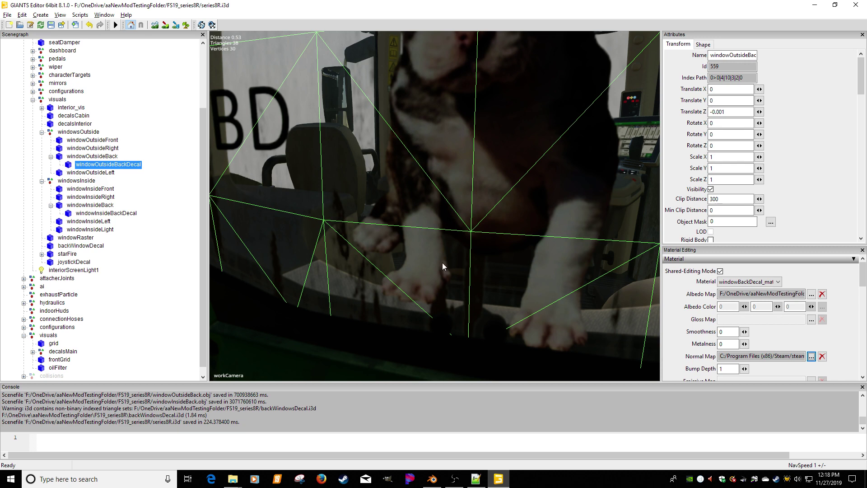
{"action": "right_click_drag", "start_coordinate": [470, 214], "coordinate": [435, 218], "text": "alt"}
{"action": "left_click_drag", "start_coordinate": [435, 218], "coordinate": [435, 218], "text": "alt"}
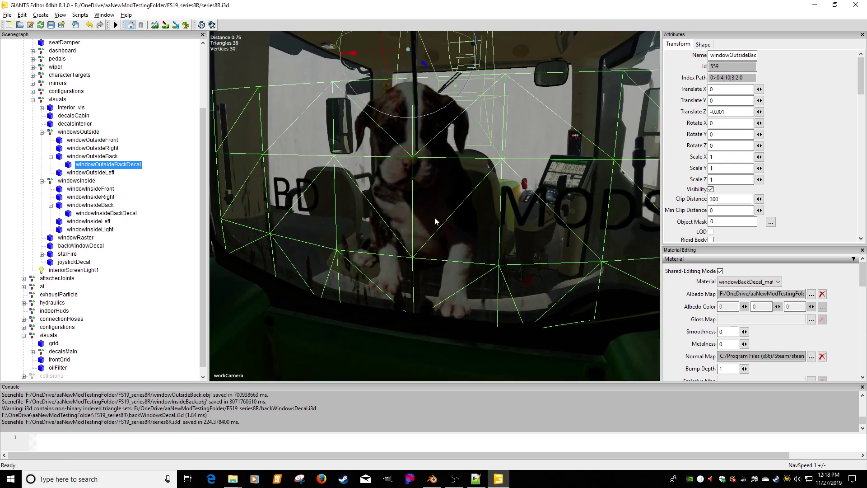
{"action": "right_click_drag", "start_coordinate": [435, 219], "coordinate": [450, 204], "text": "alt"}
{"action": "left_click_drag", "start_coordinate": [449, 204], "coordinate": [421, 235], "text": "alt"}
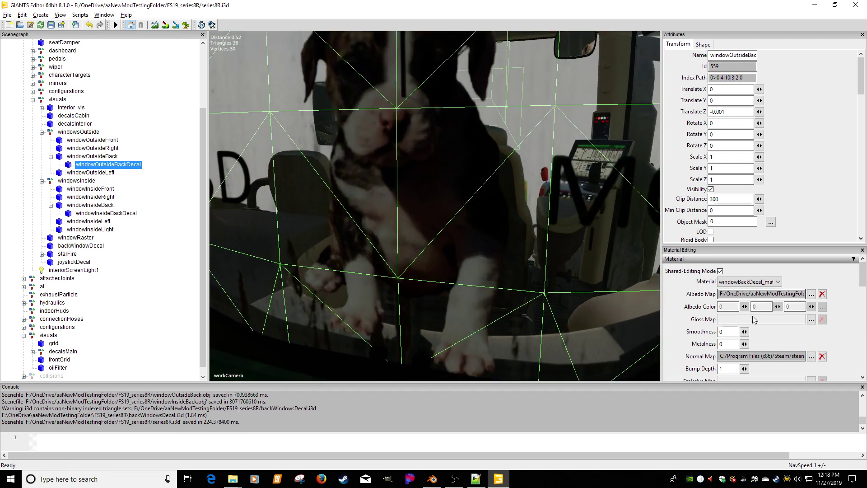
Clear the selection and examine how the back window decals and dirt look from outside and inside the cab
{"action": "left_click", "coordinate": [175, 230]}
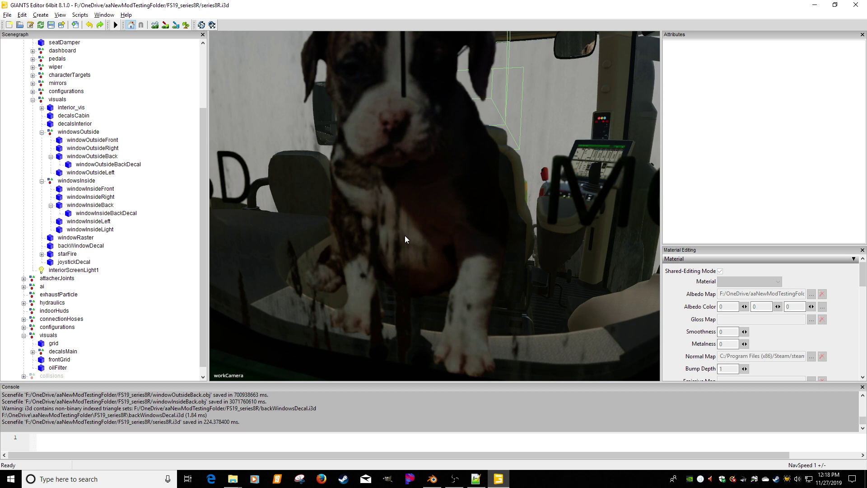
{"action": "scroll", "coordinate": [437, 218], "scroll_direction": "down", "scroll_amount": 5}
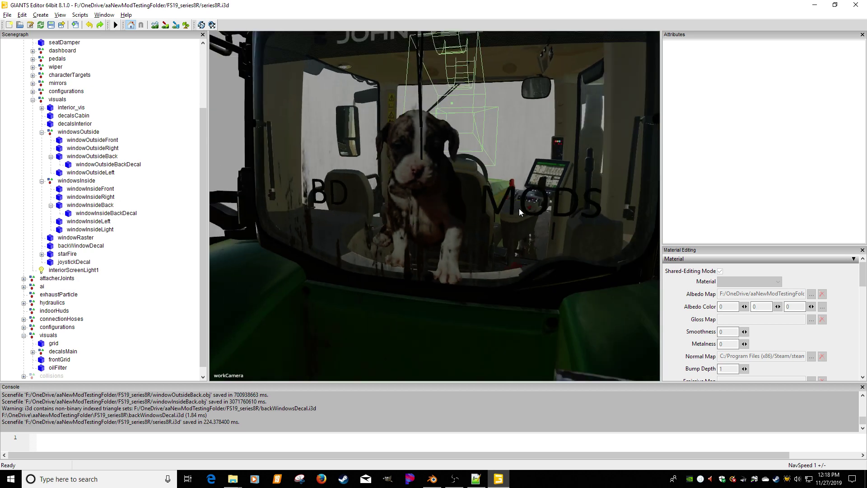
{"action": "scroll", "coordinate": [461, 223], "scroll_direction": "up", "scroll_amount": 8}
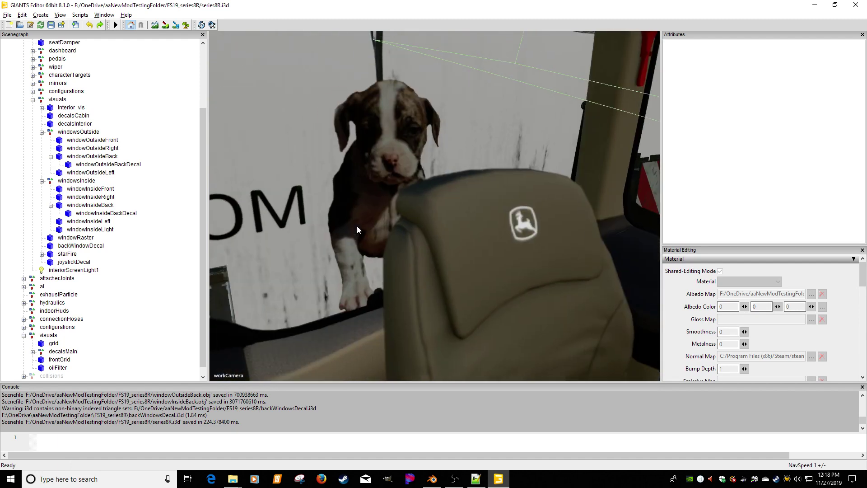
{"action": "middle_click_drag", "start_coordinate": [353, 175], "coordinate": [370, 215]}
{"action": "middle_click_drag", "start_coordinate": [330, 195], "coordinate": [357, 208]}
{"action": "middle_click_drag", "start_coordinate": [462, 197], "coordinate": [403, 212]}
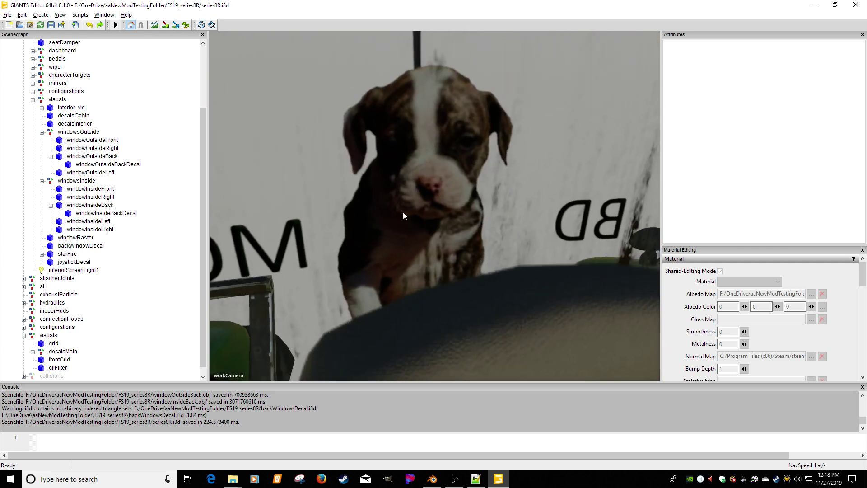
{"action": "middle_click_drag", "start_coordinate": [278, 243], "coordinate": [458, 246]}
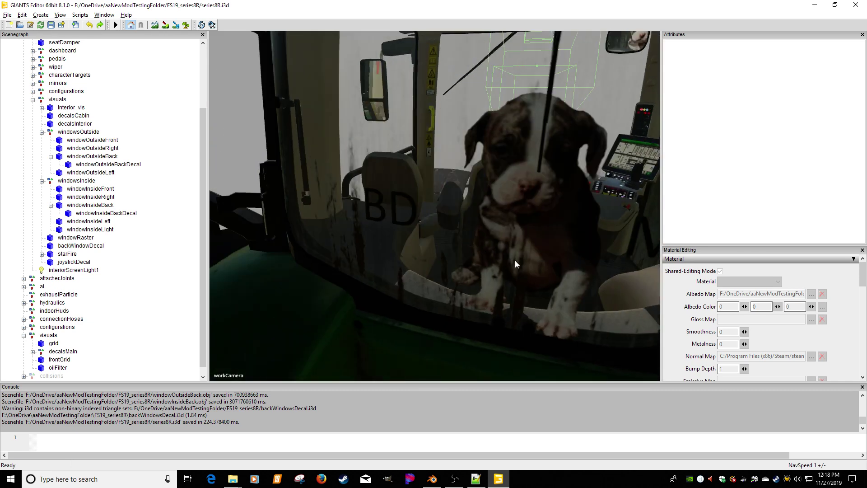
{"action": "middle_click_drag", "start_coordinate": [515, 260], "coordinate": [335, 303]}
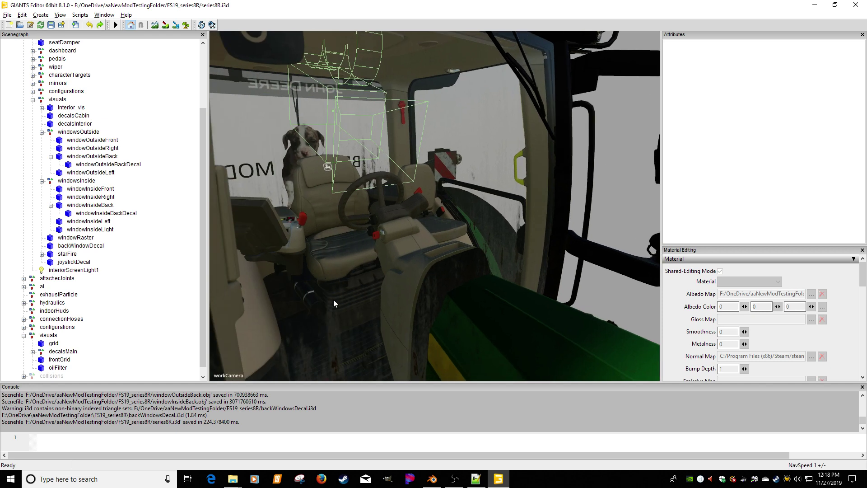
{"action": "middle_click_drag", "start_coordinate": [386, 279], "coordinate": [402, 250]}
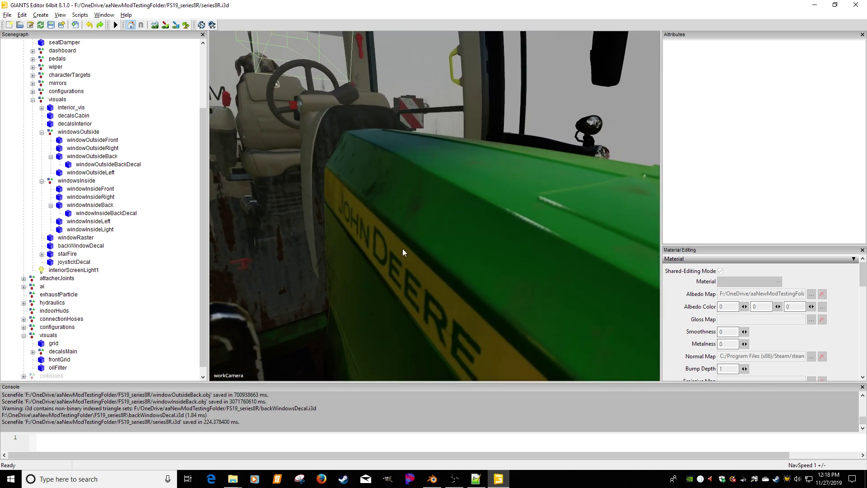
{"action": "middle_click_drag", "start_coordinate": [376, 207], "coordinate": [492, 244]}
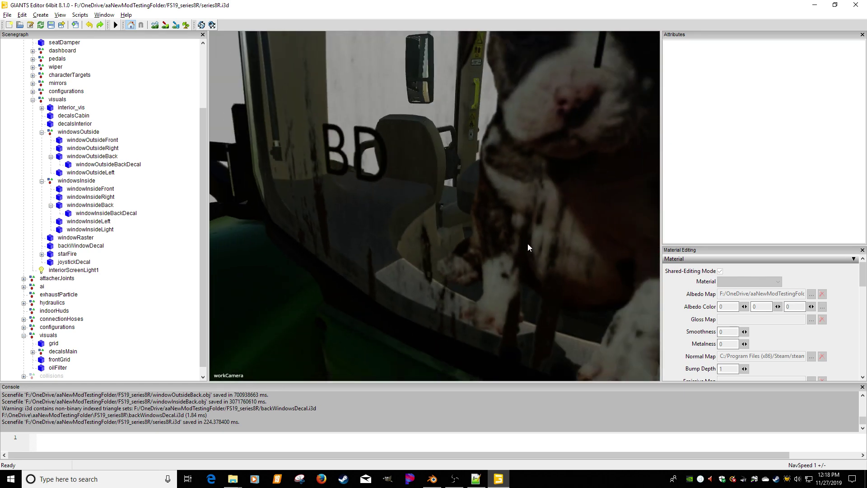